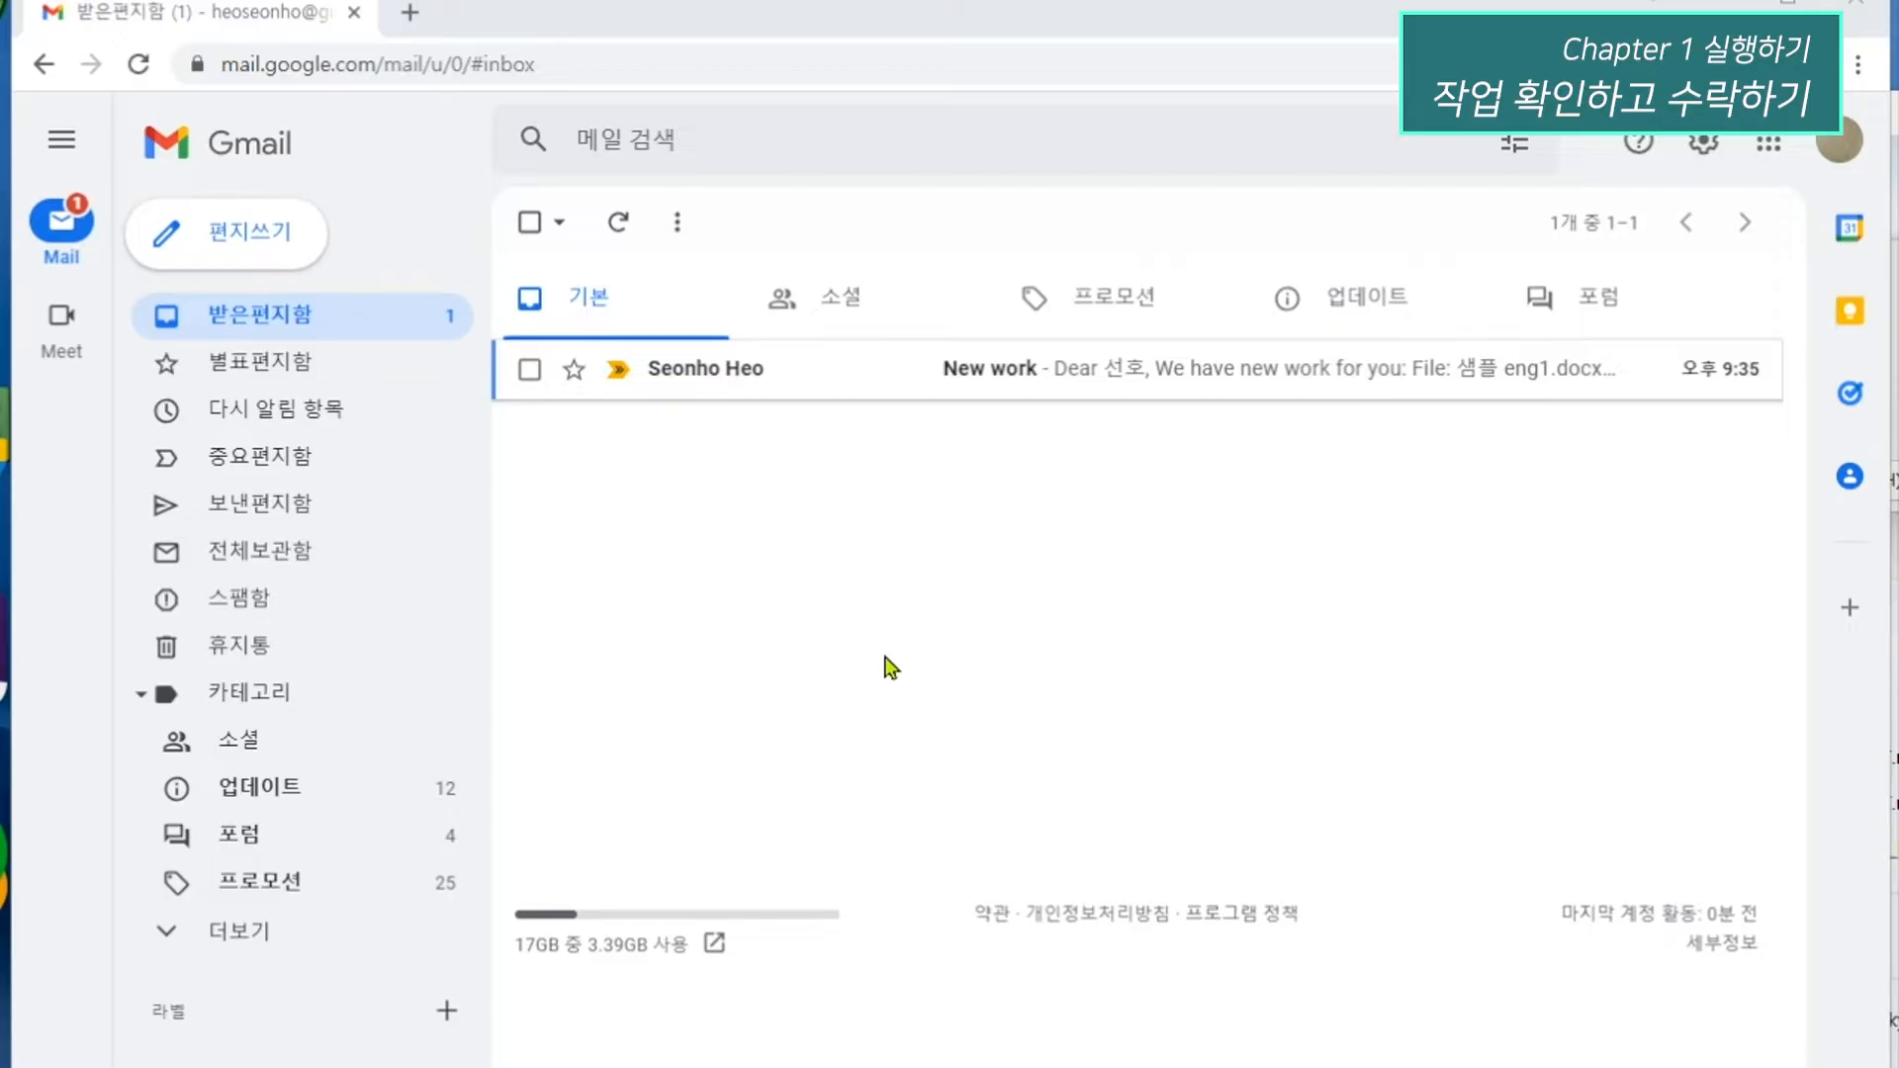
Open the New work email and follow its link to the Memsource project.
click(730, 376)
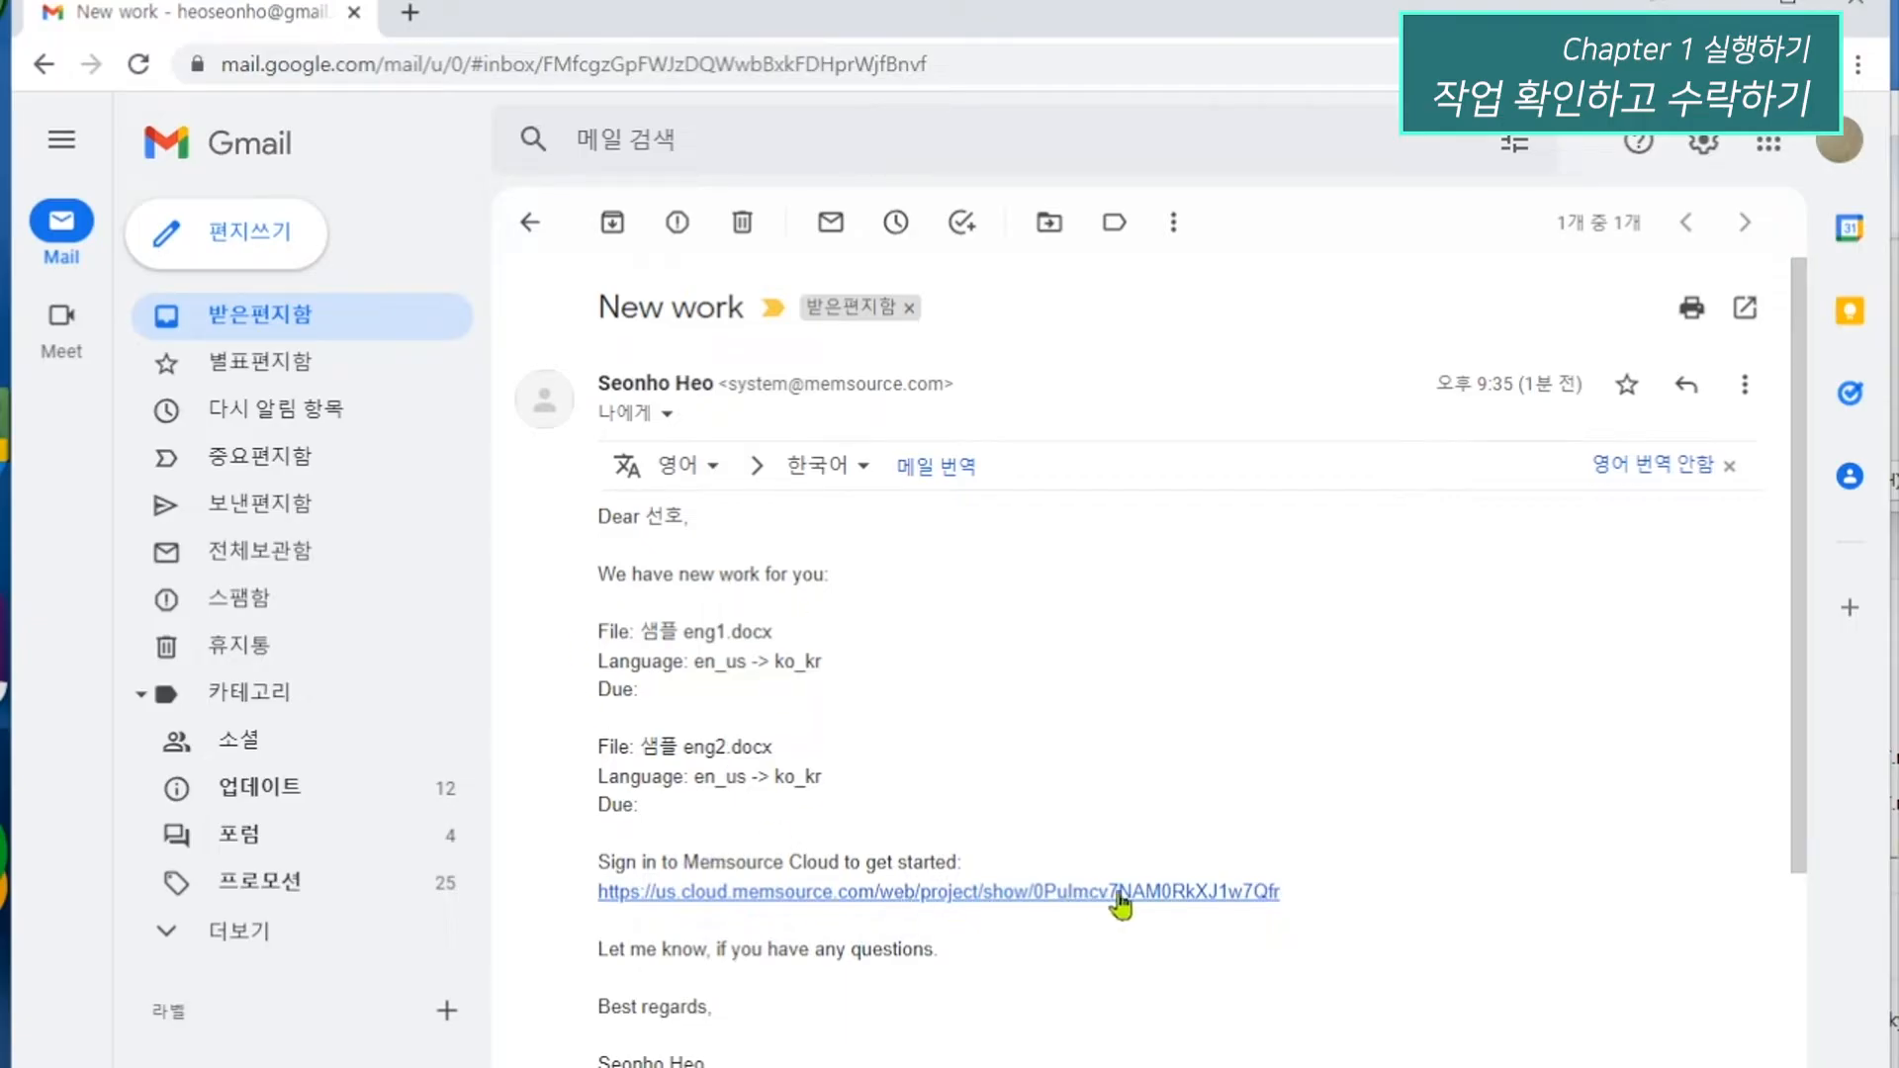
click(1218, 893)
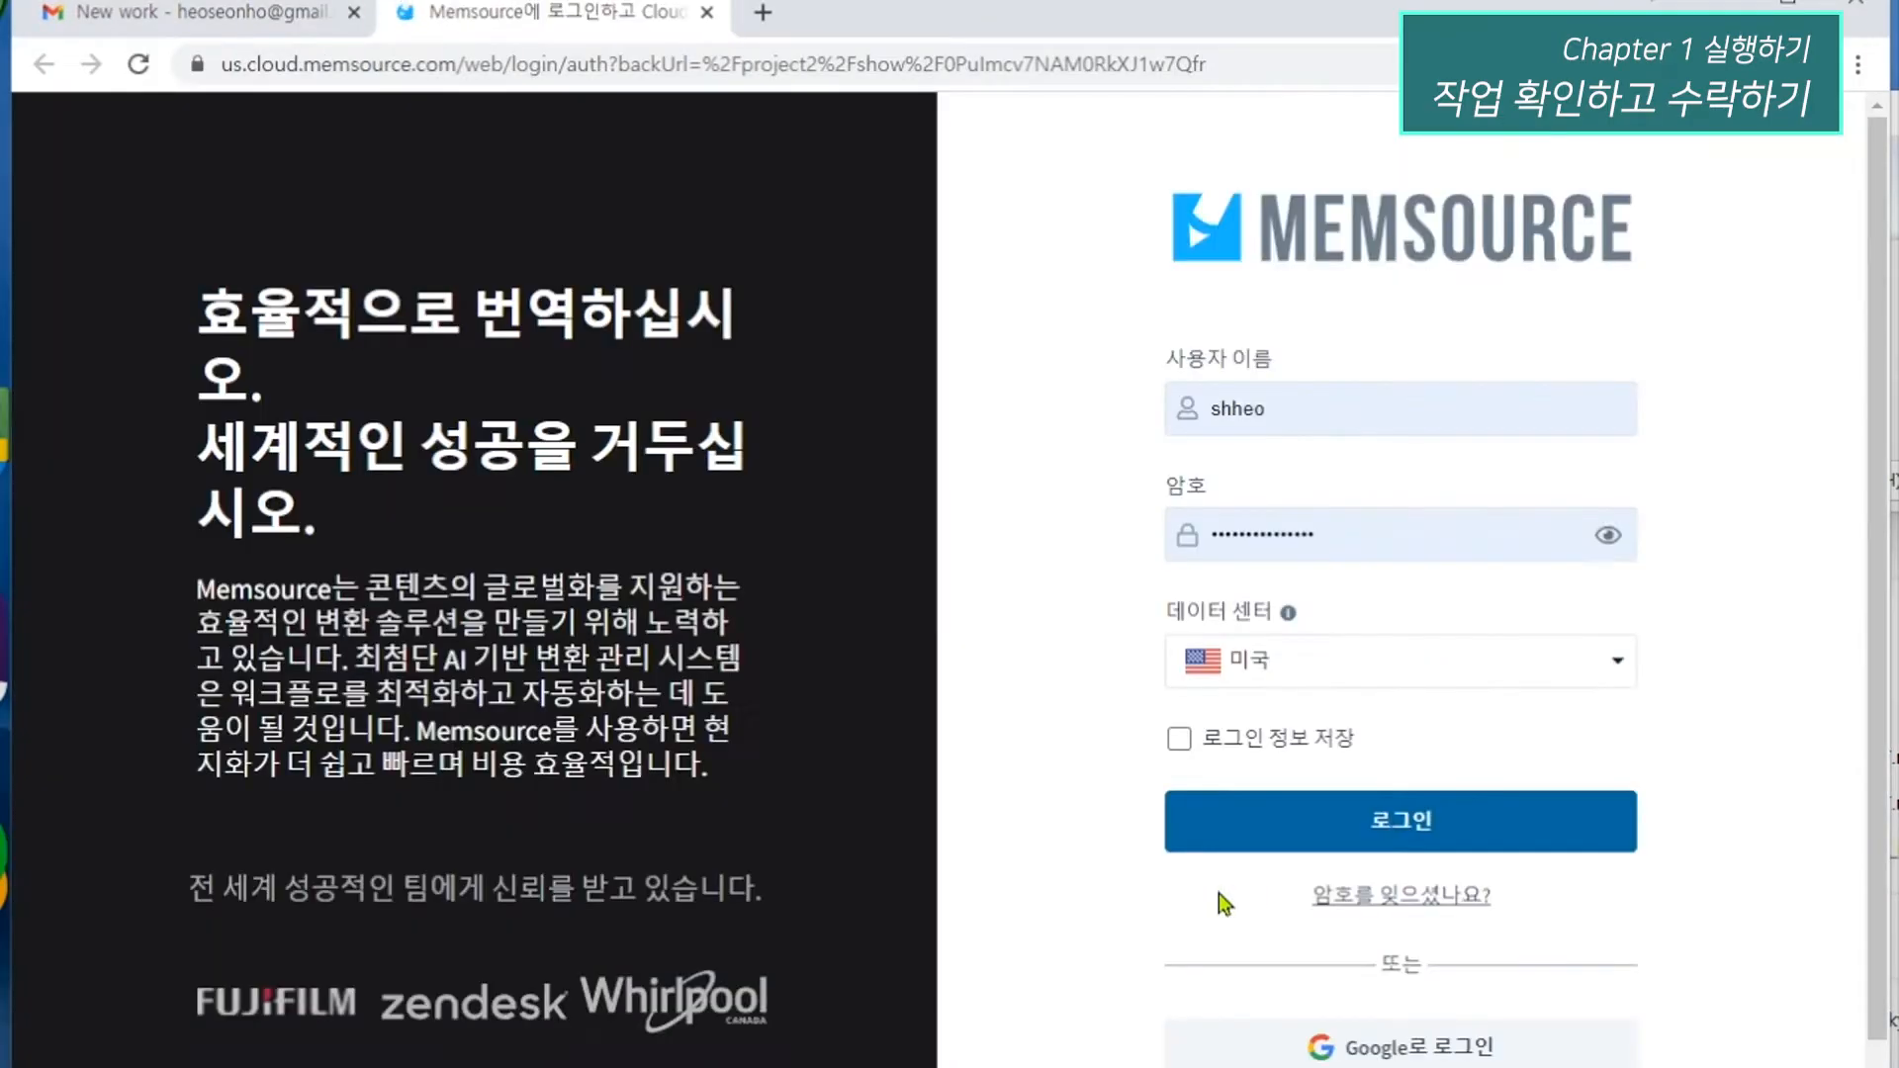
Sign in to Memsource with the account username and password, and decline saving the password in the browser.
double_click(1302, 407)
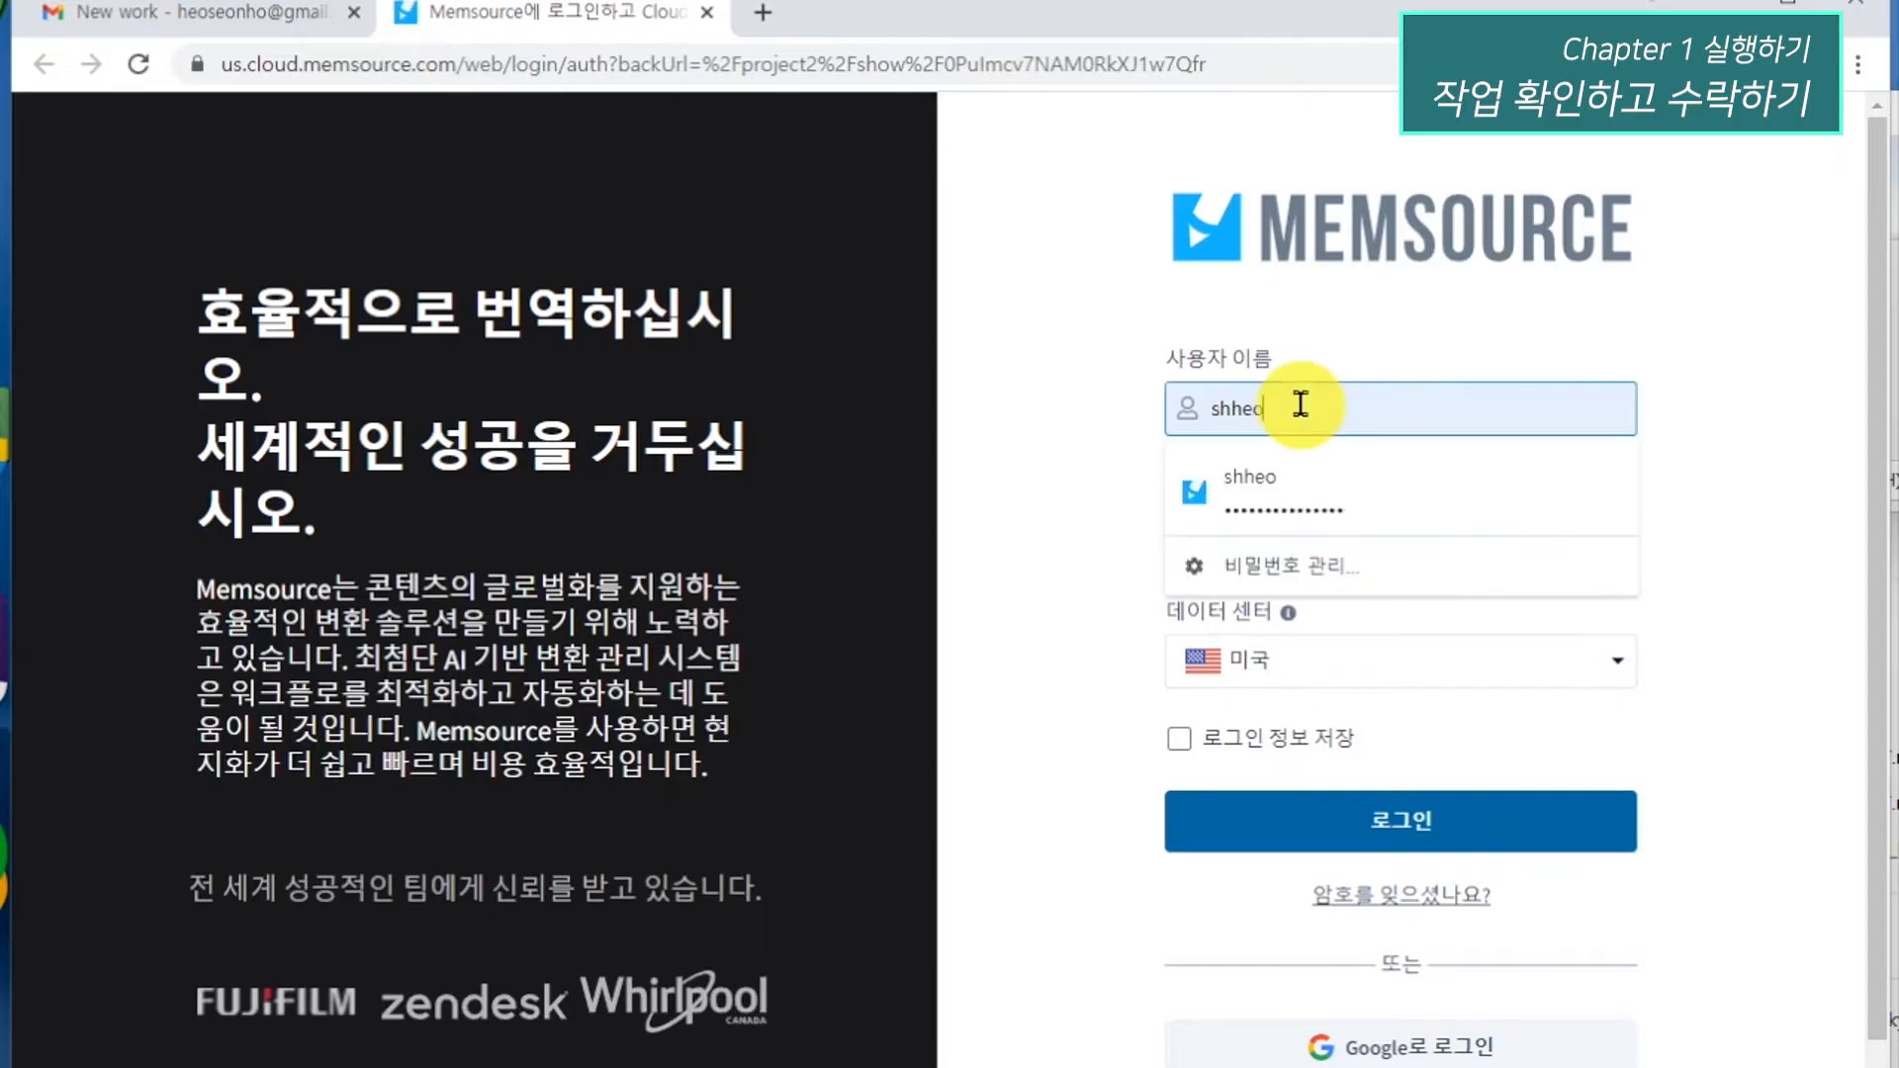
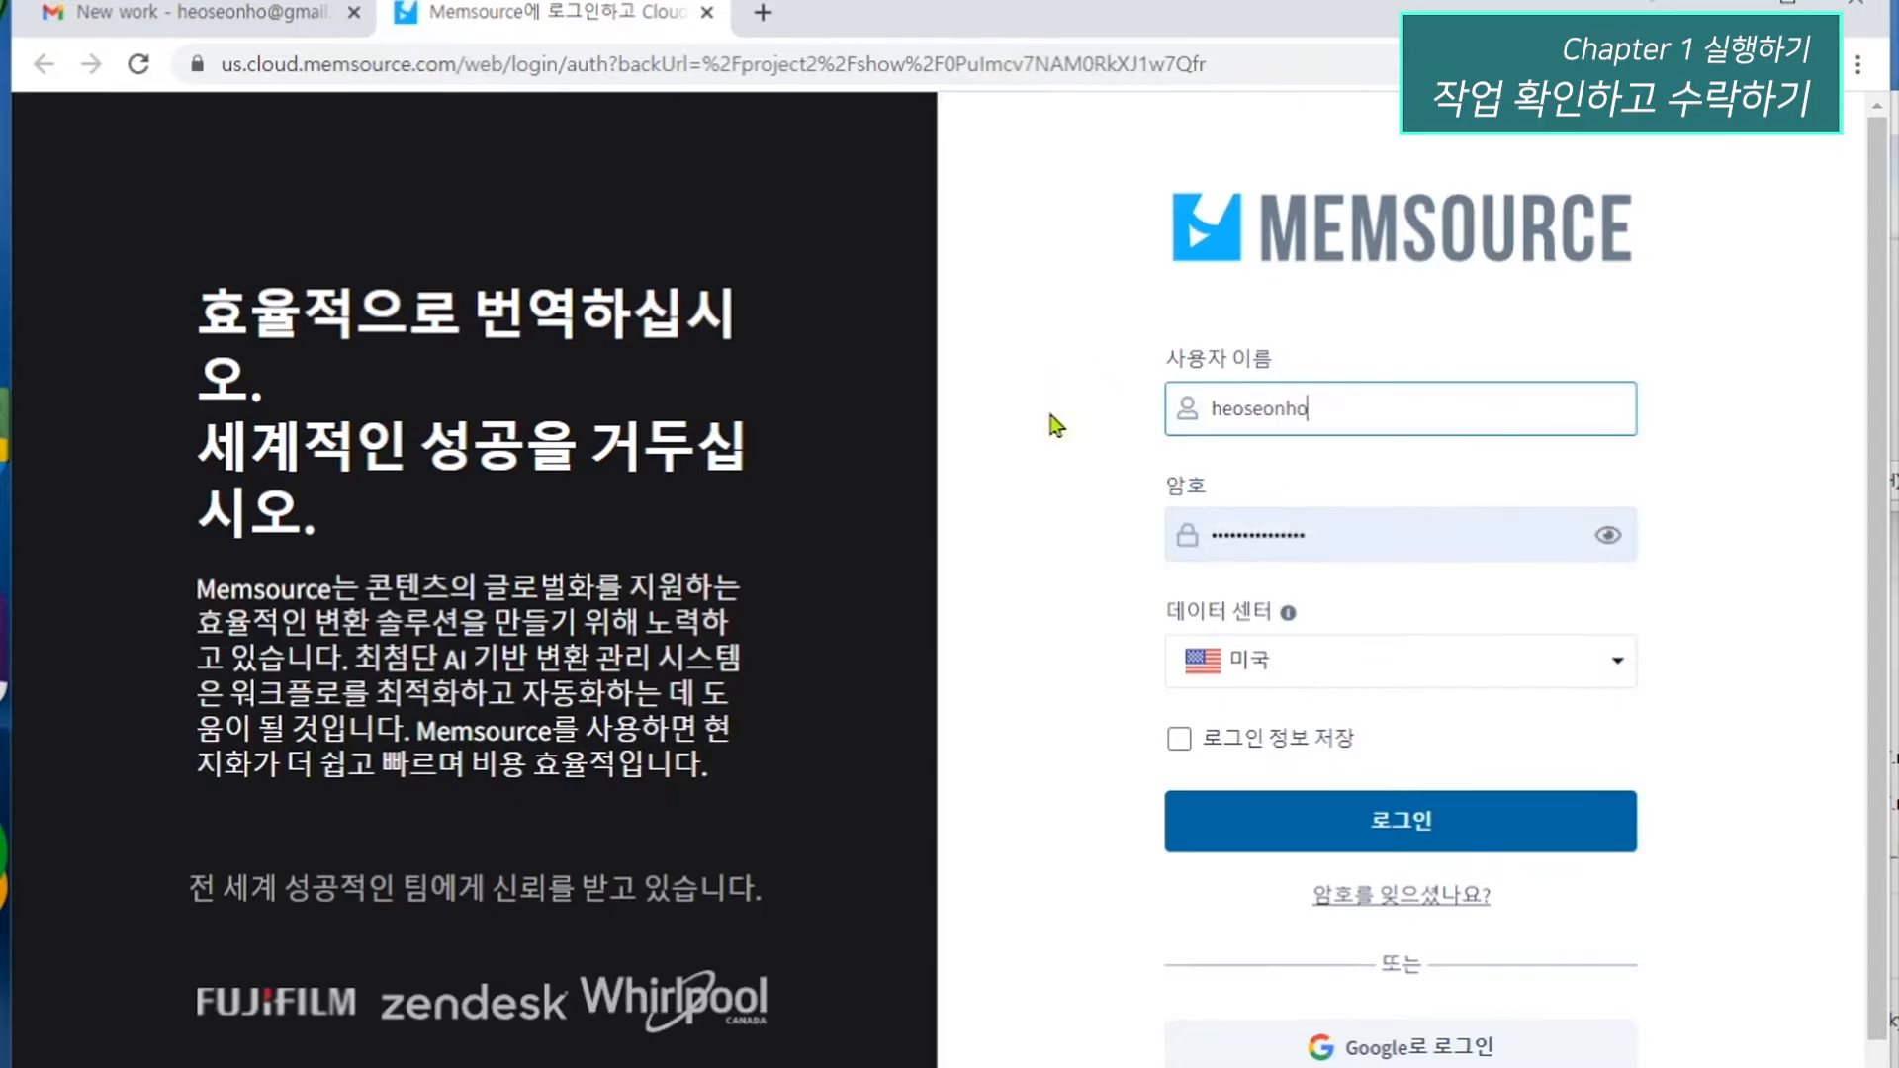
key(Tab)
text(•••••••••)
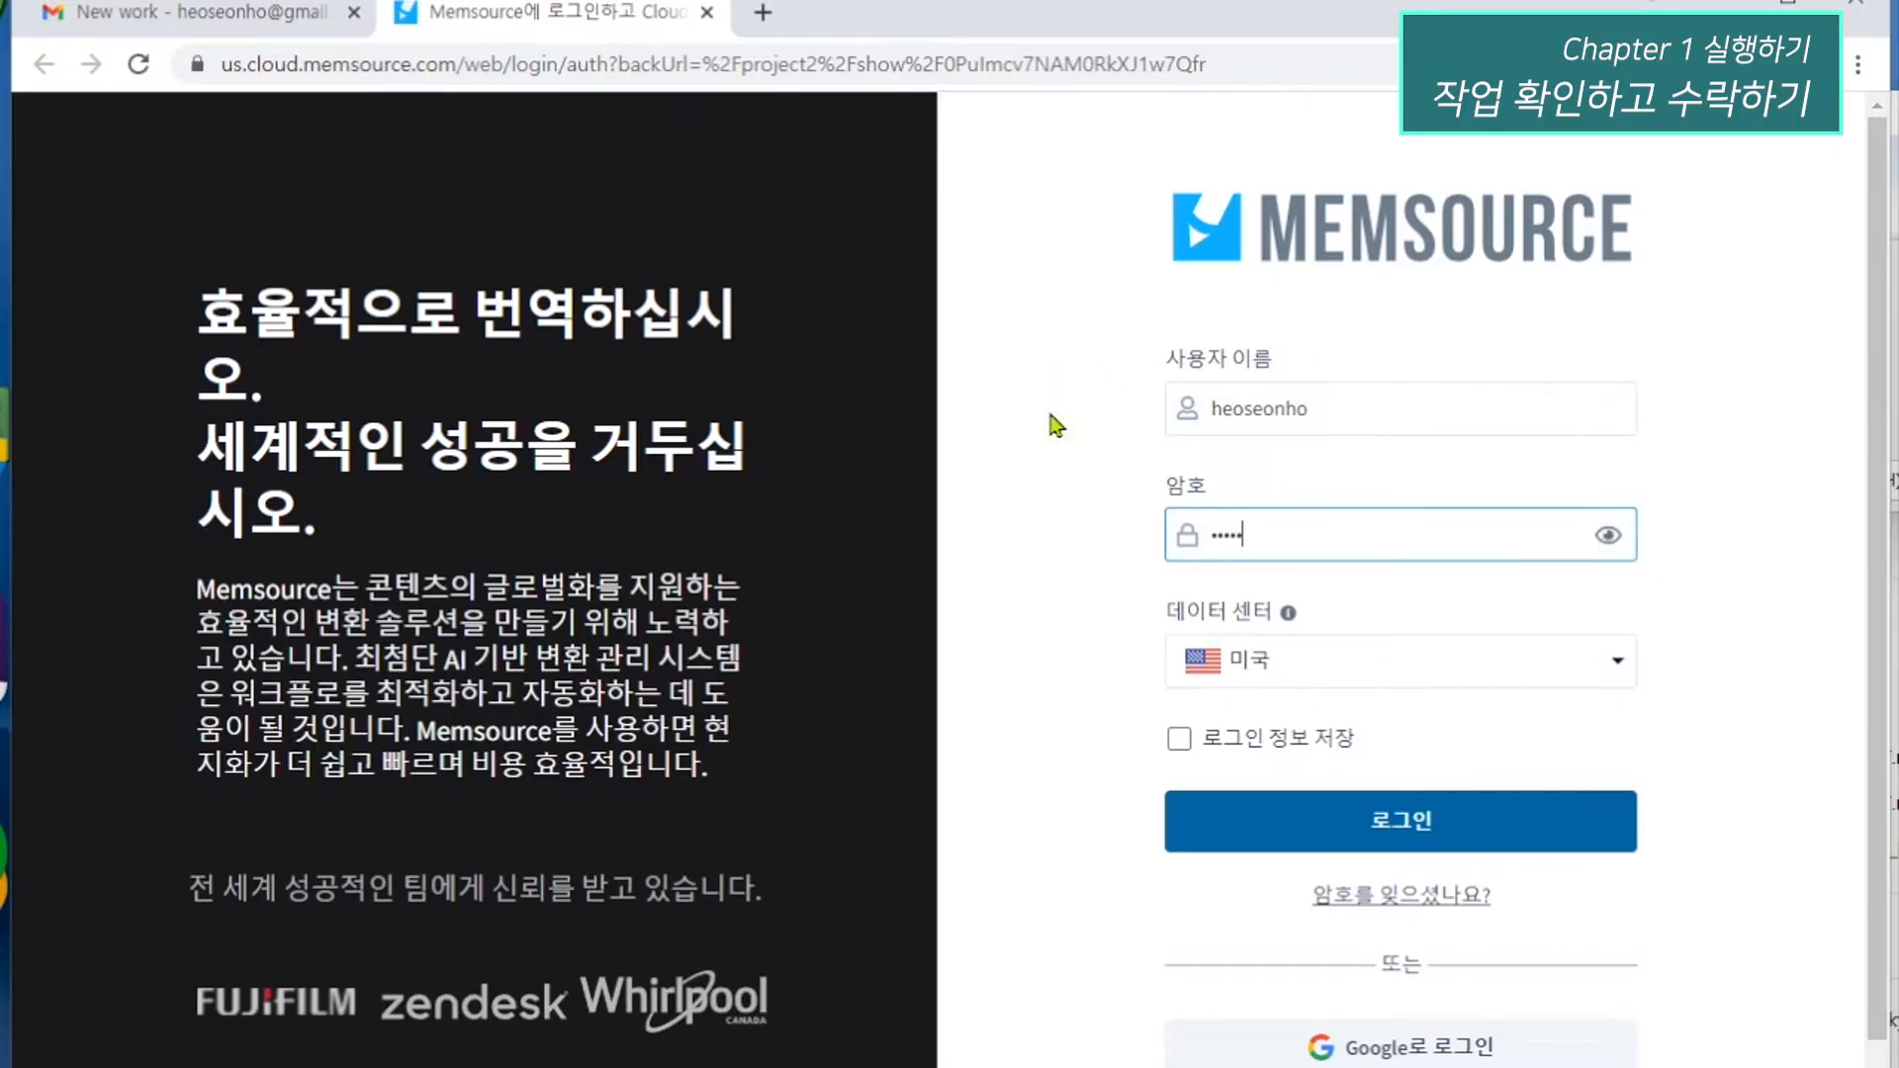
text(•••)
key(Return)
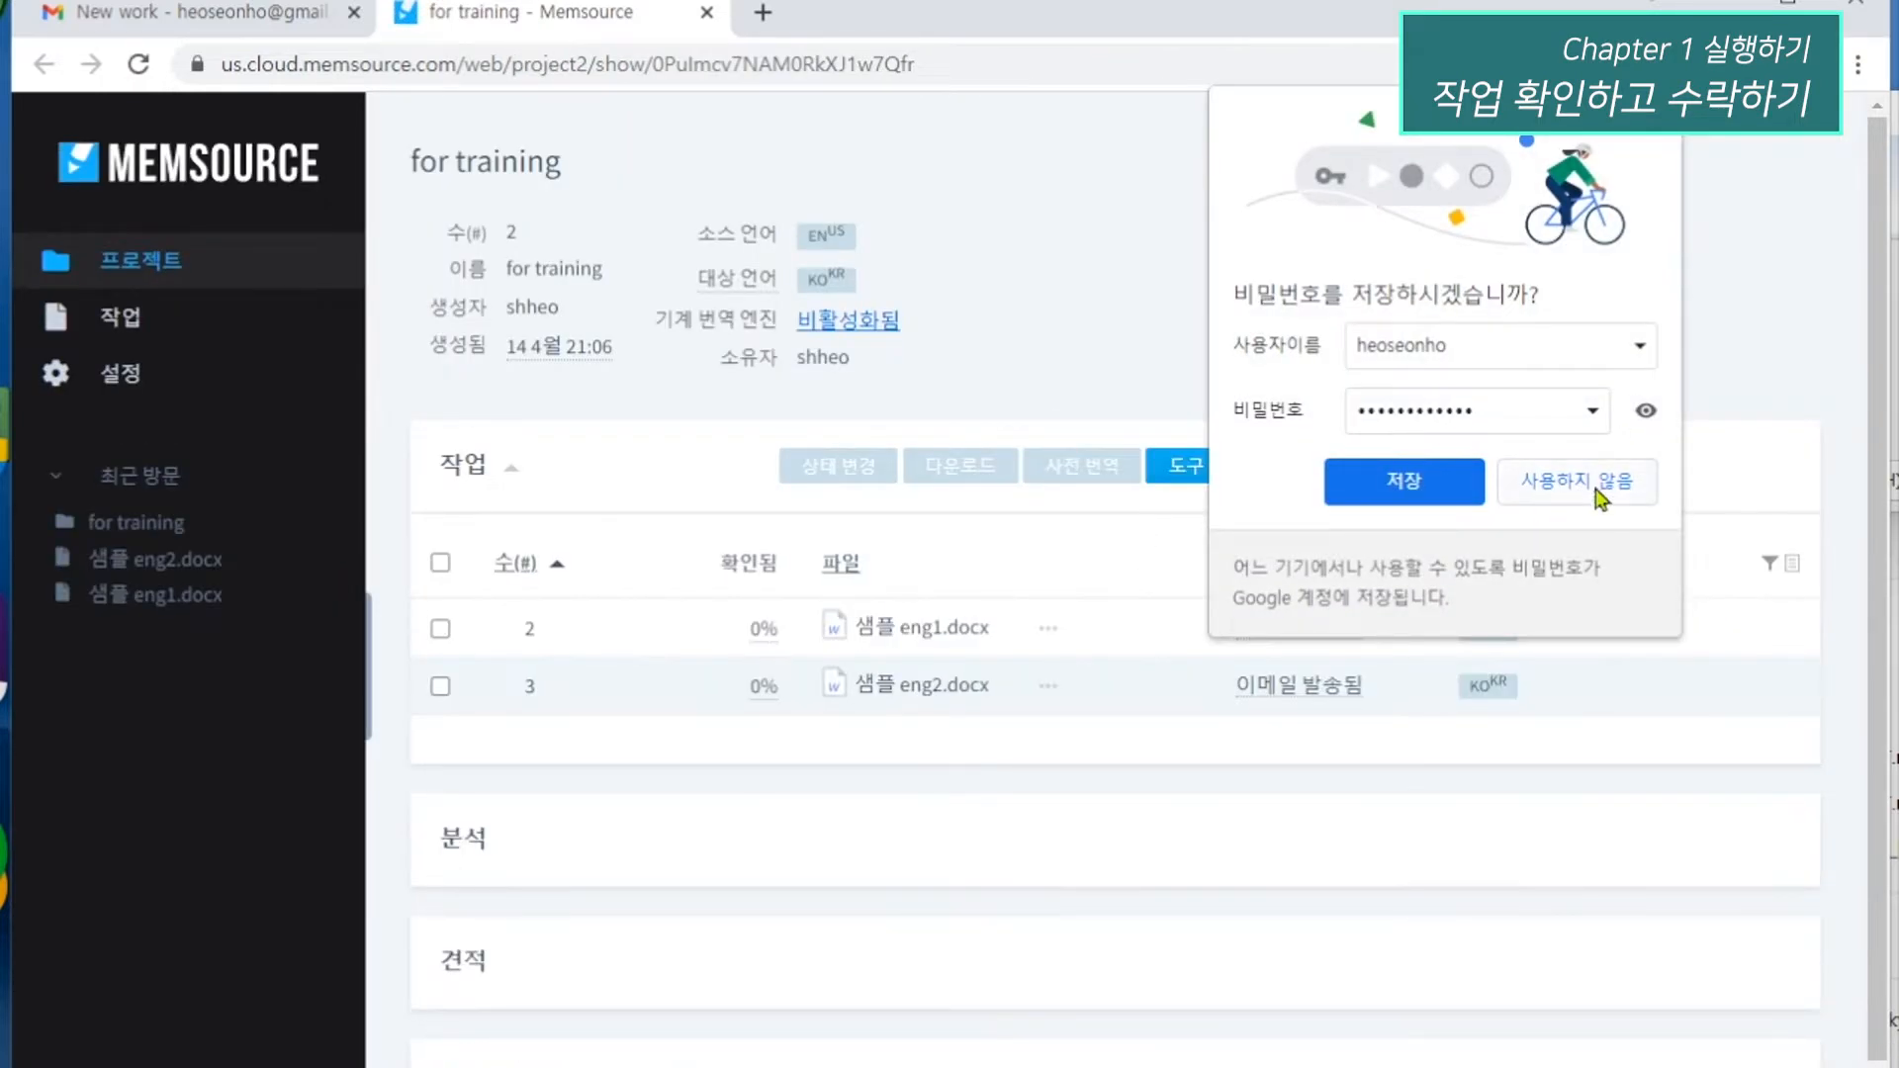
click(1595, 490)
Accept both assigned jobs, 샘플 eng1.docx and 샘플 eng2.docx, in the job list.
click(124, 322)
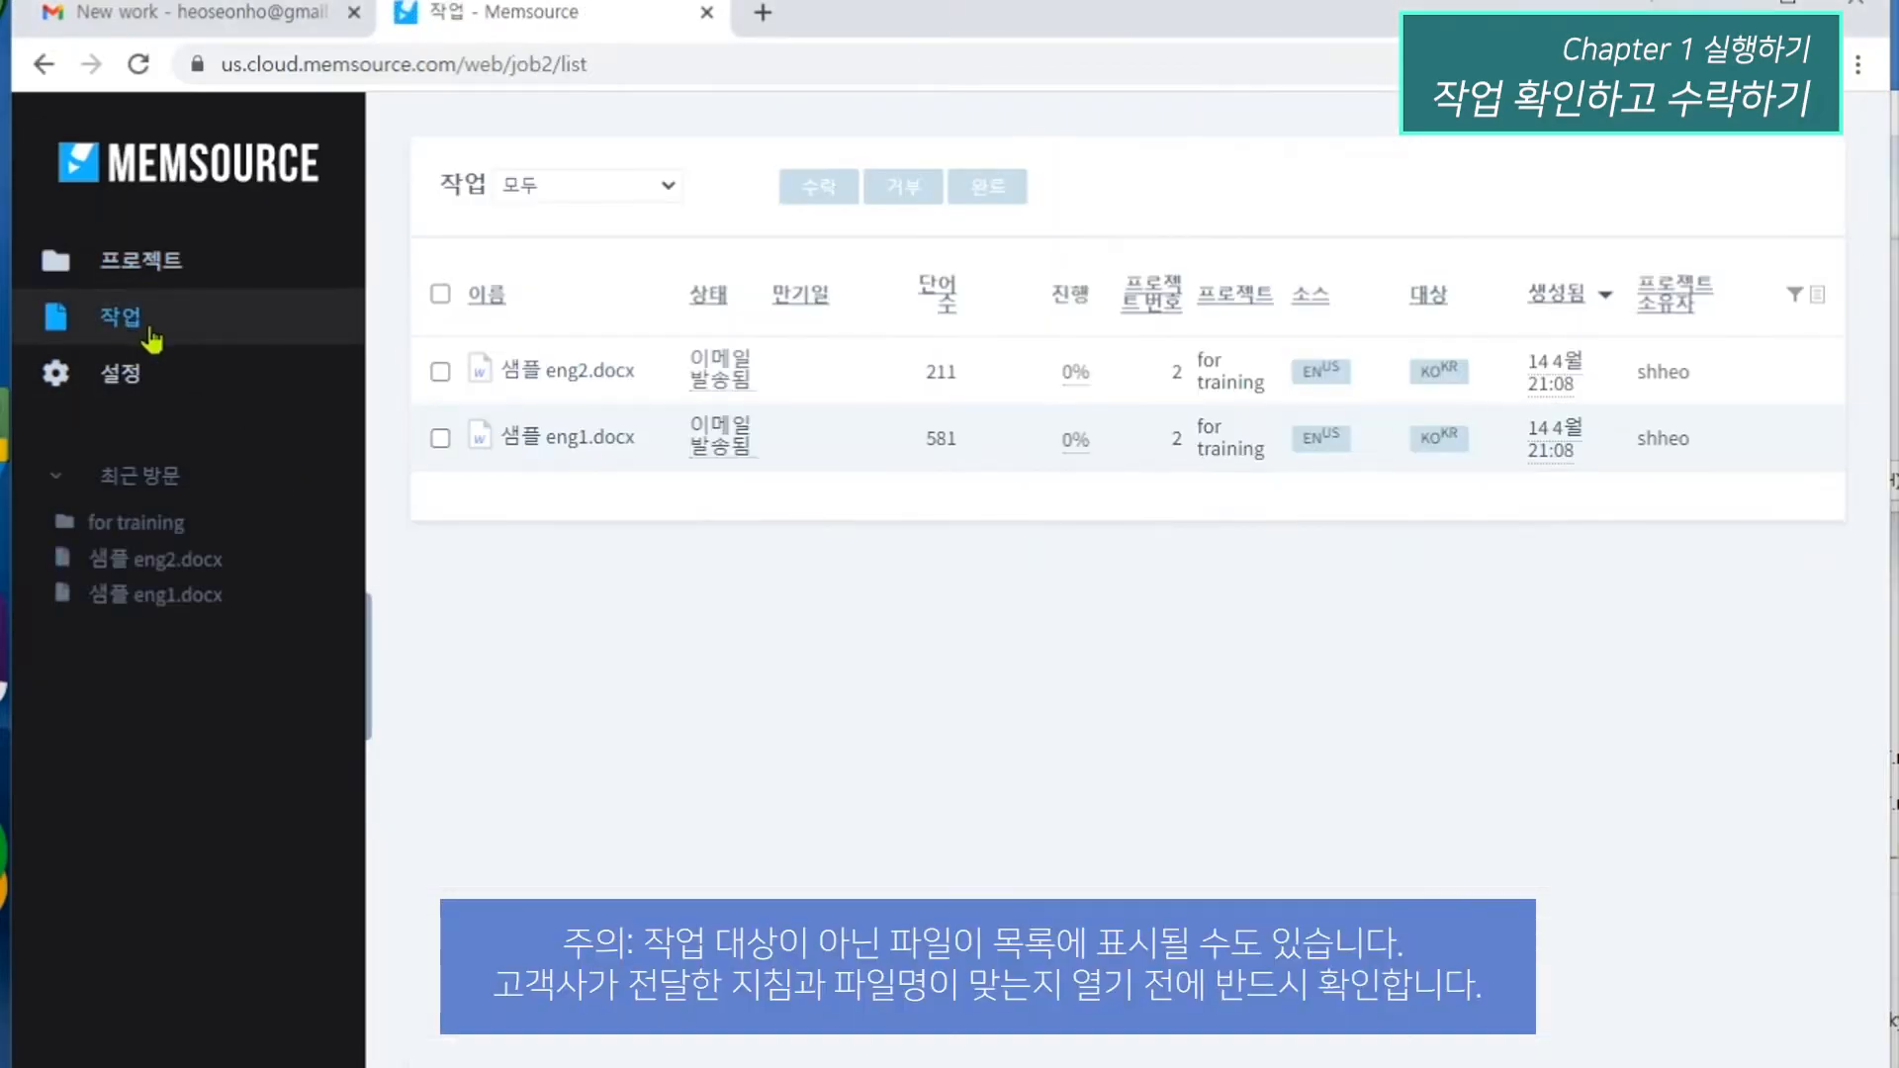
click(441, 372)
click(440, 438)
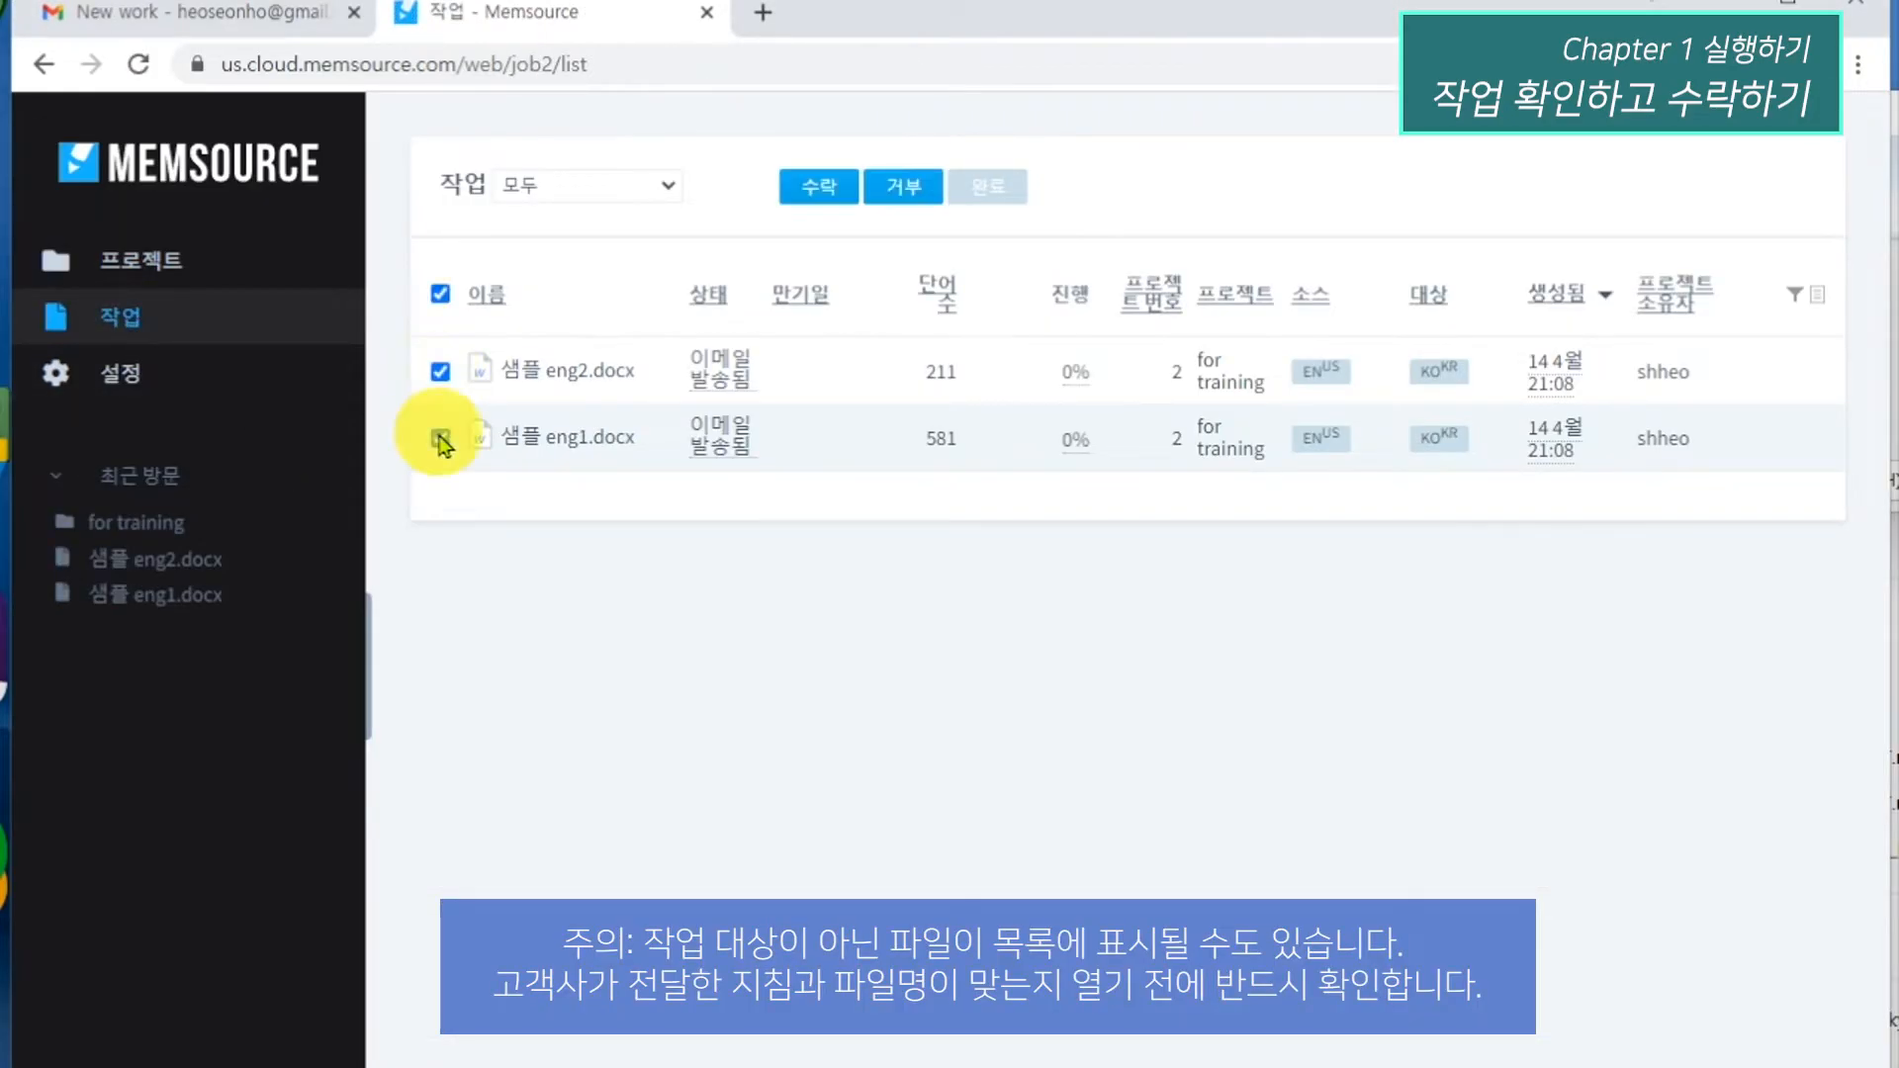
click(819, 188)
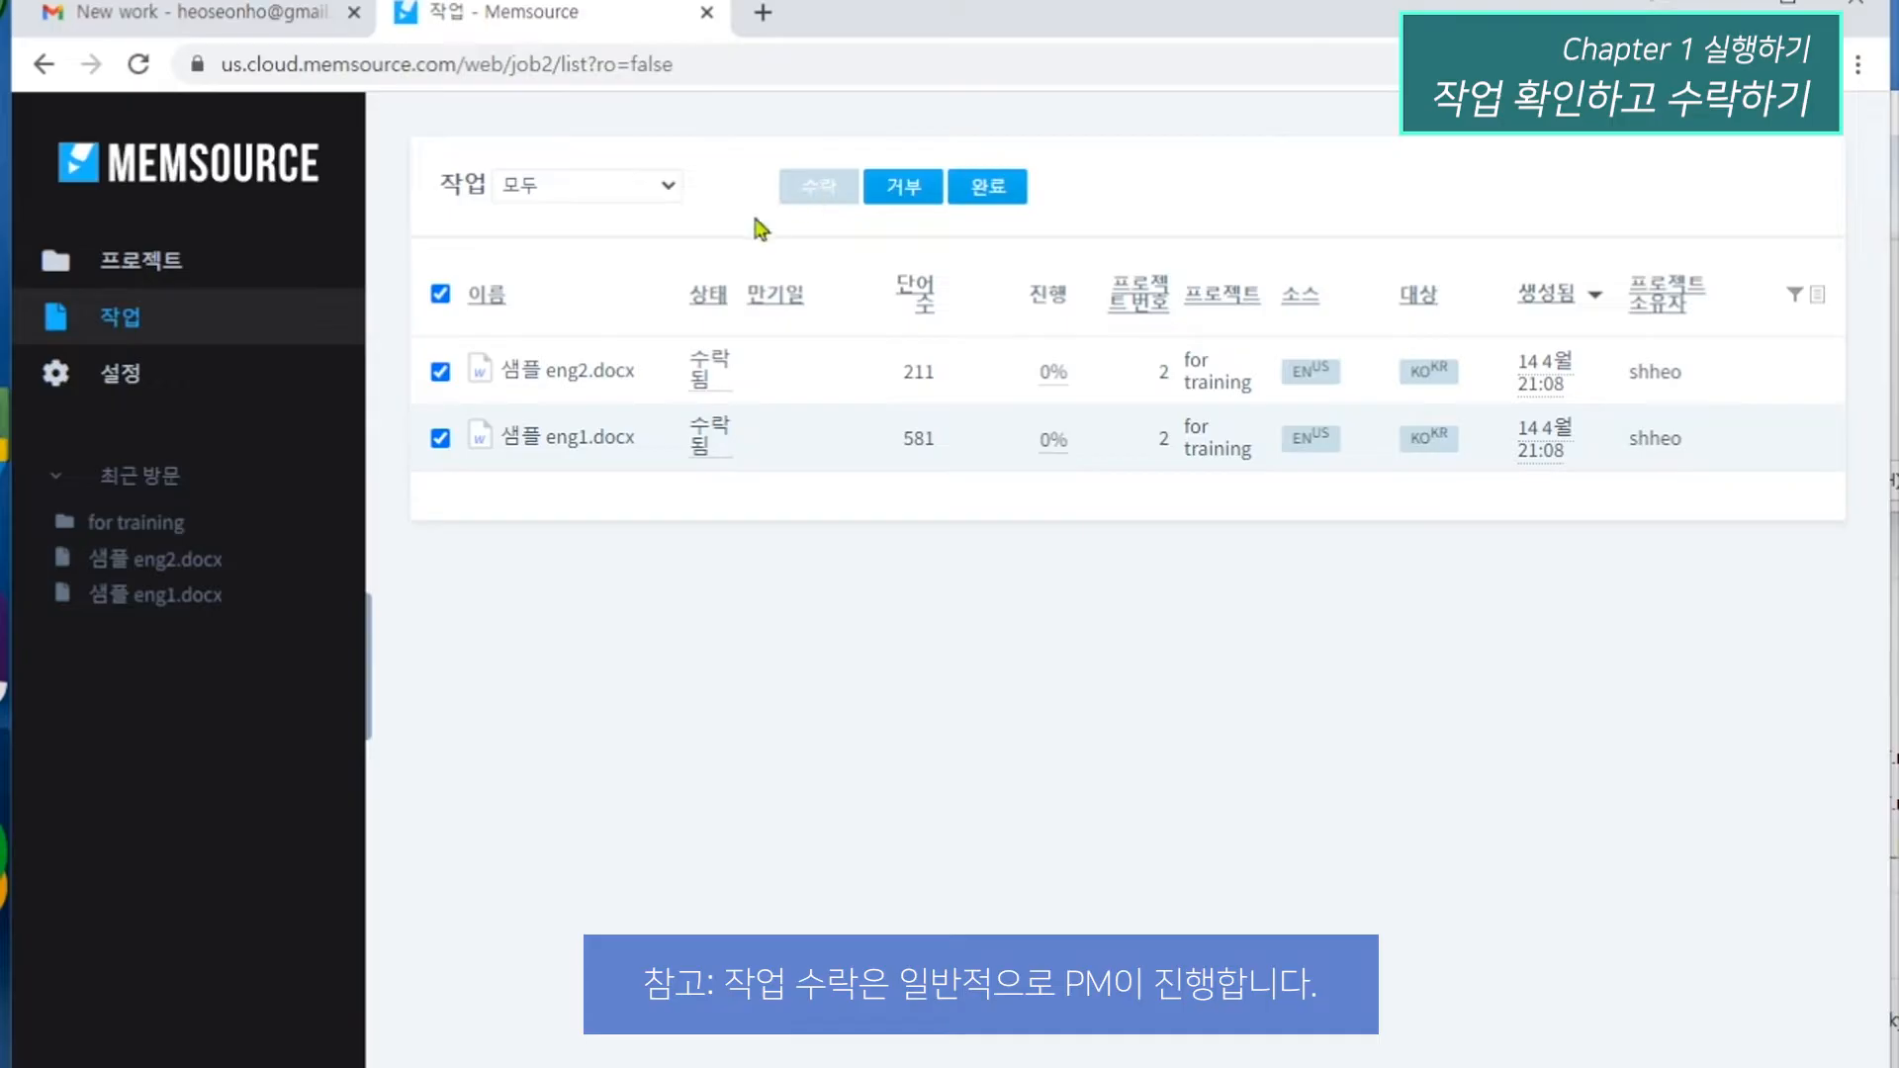
Open 샘플 eng1.docx from the for training project in the web editor and export it to bilingual MXLIFF.
click(172, 277)
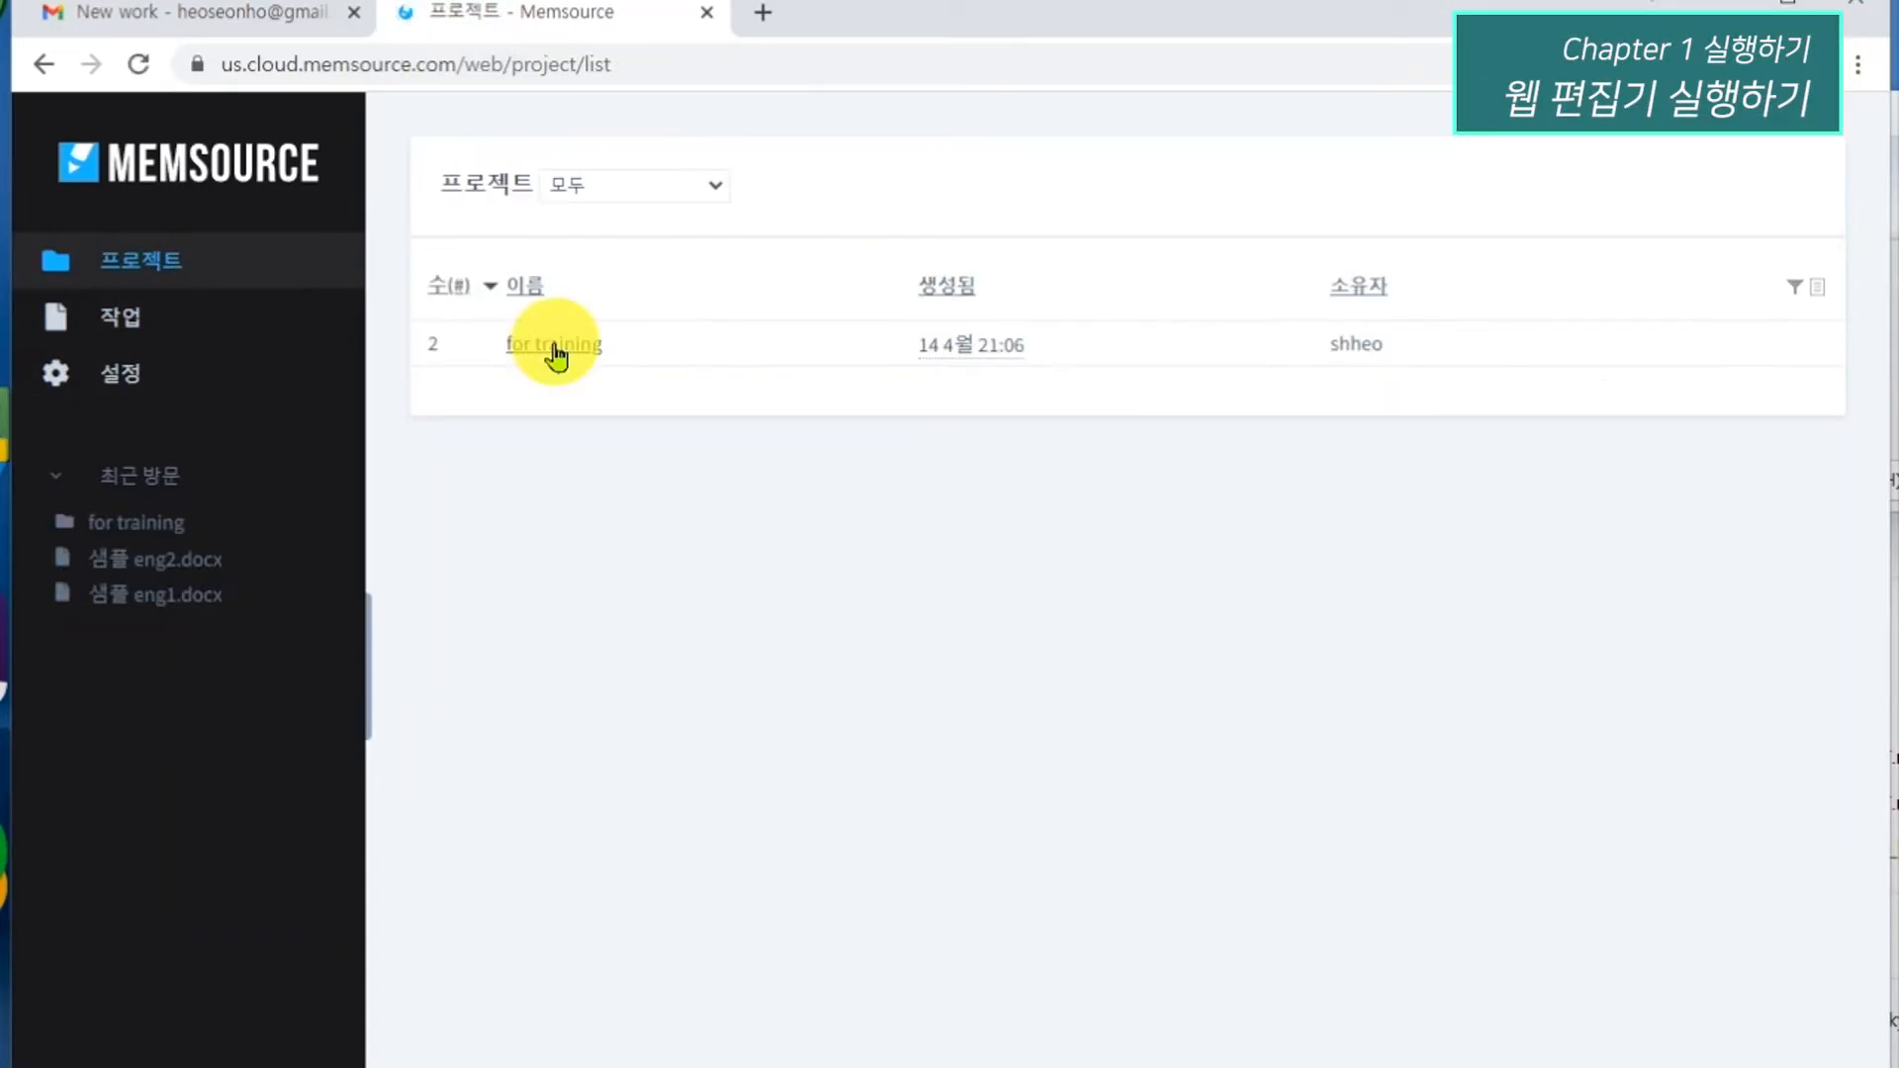
click(552, 346)
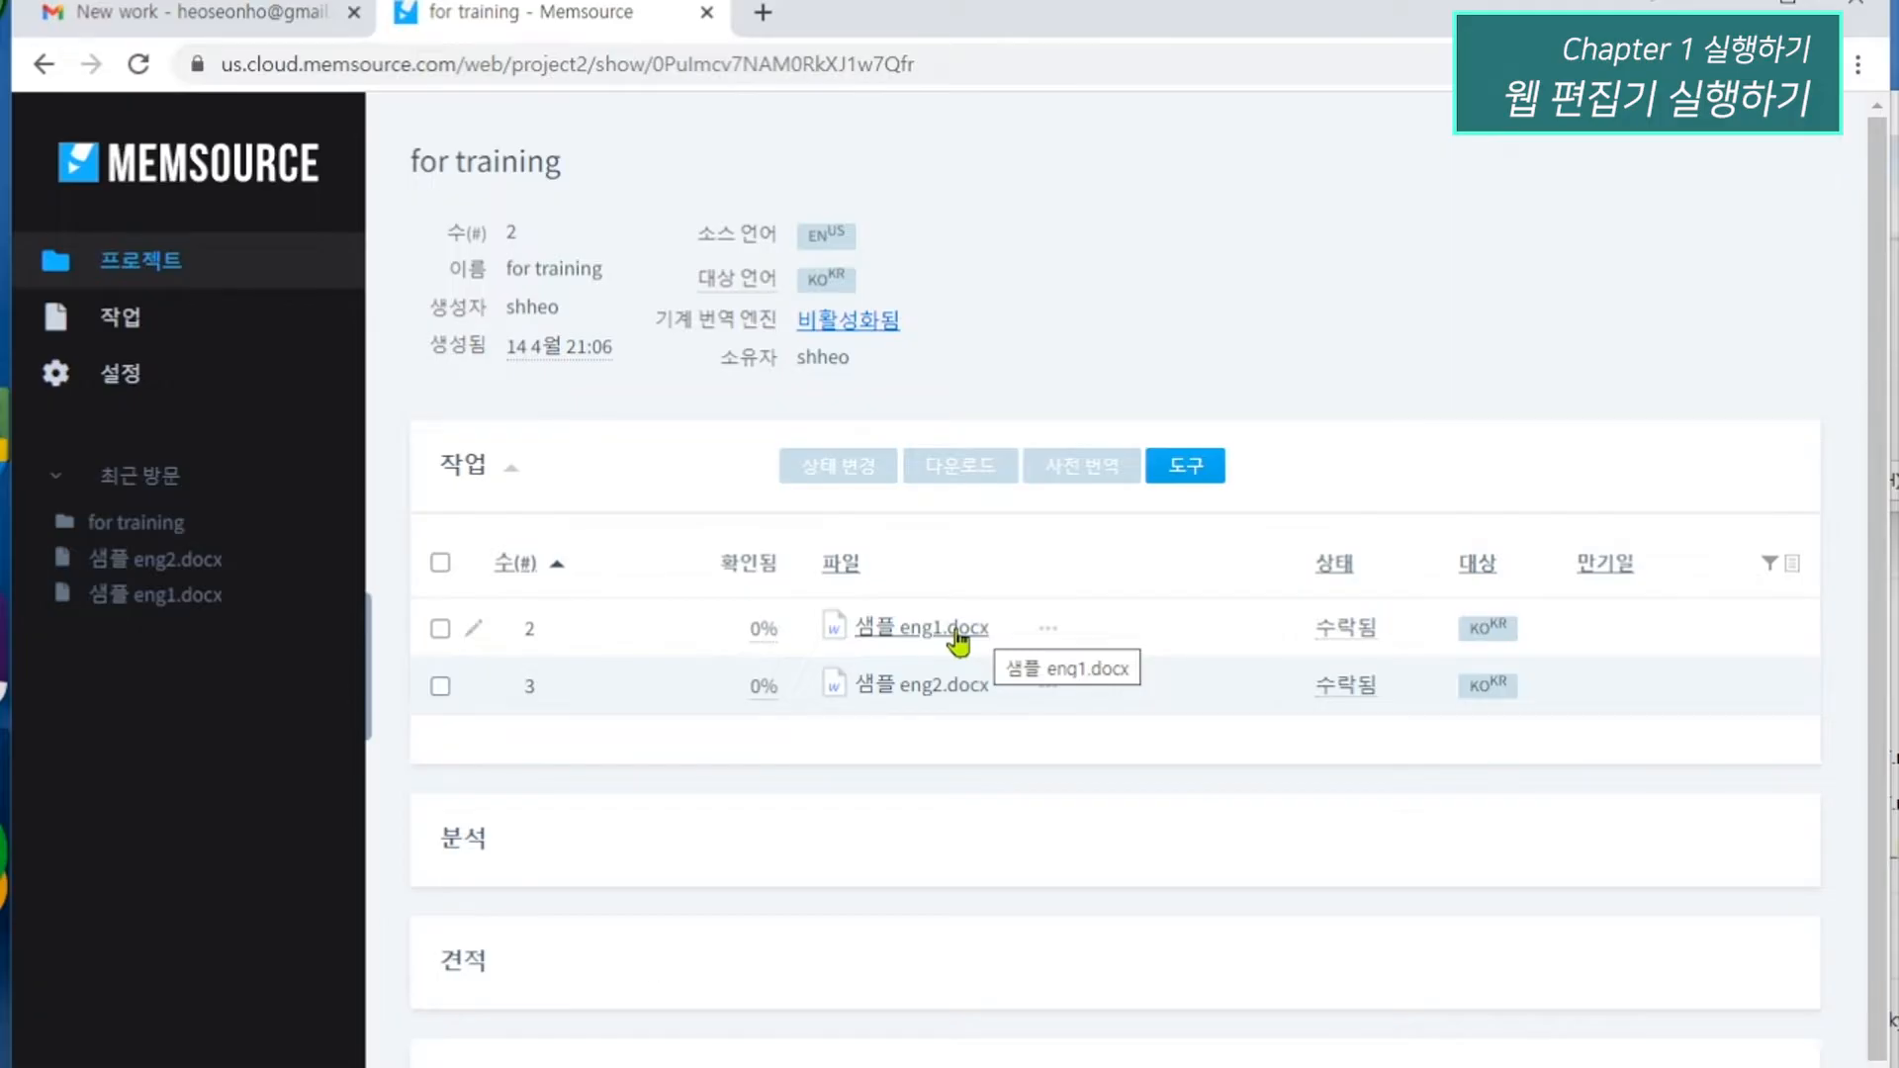
click(958, 633)
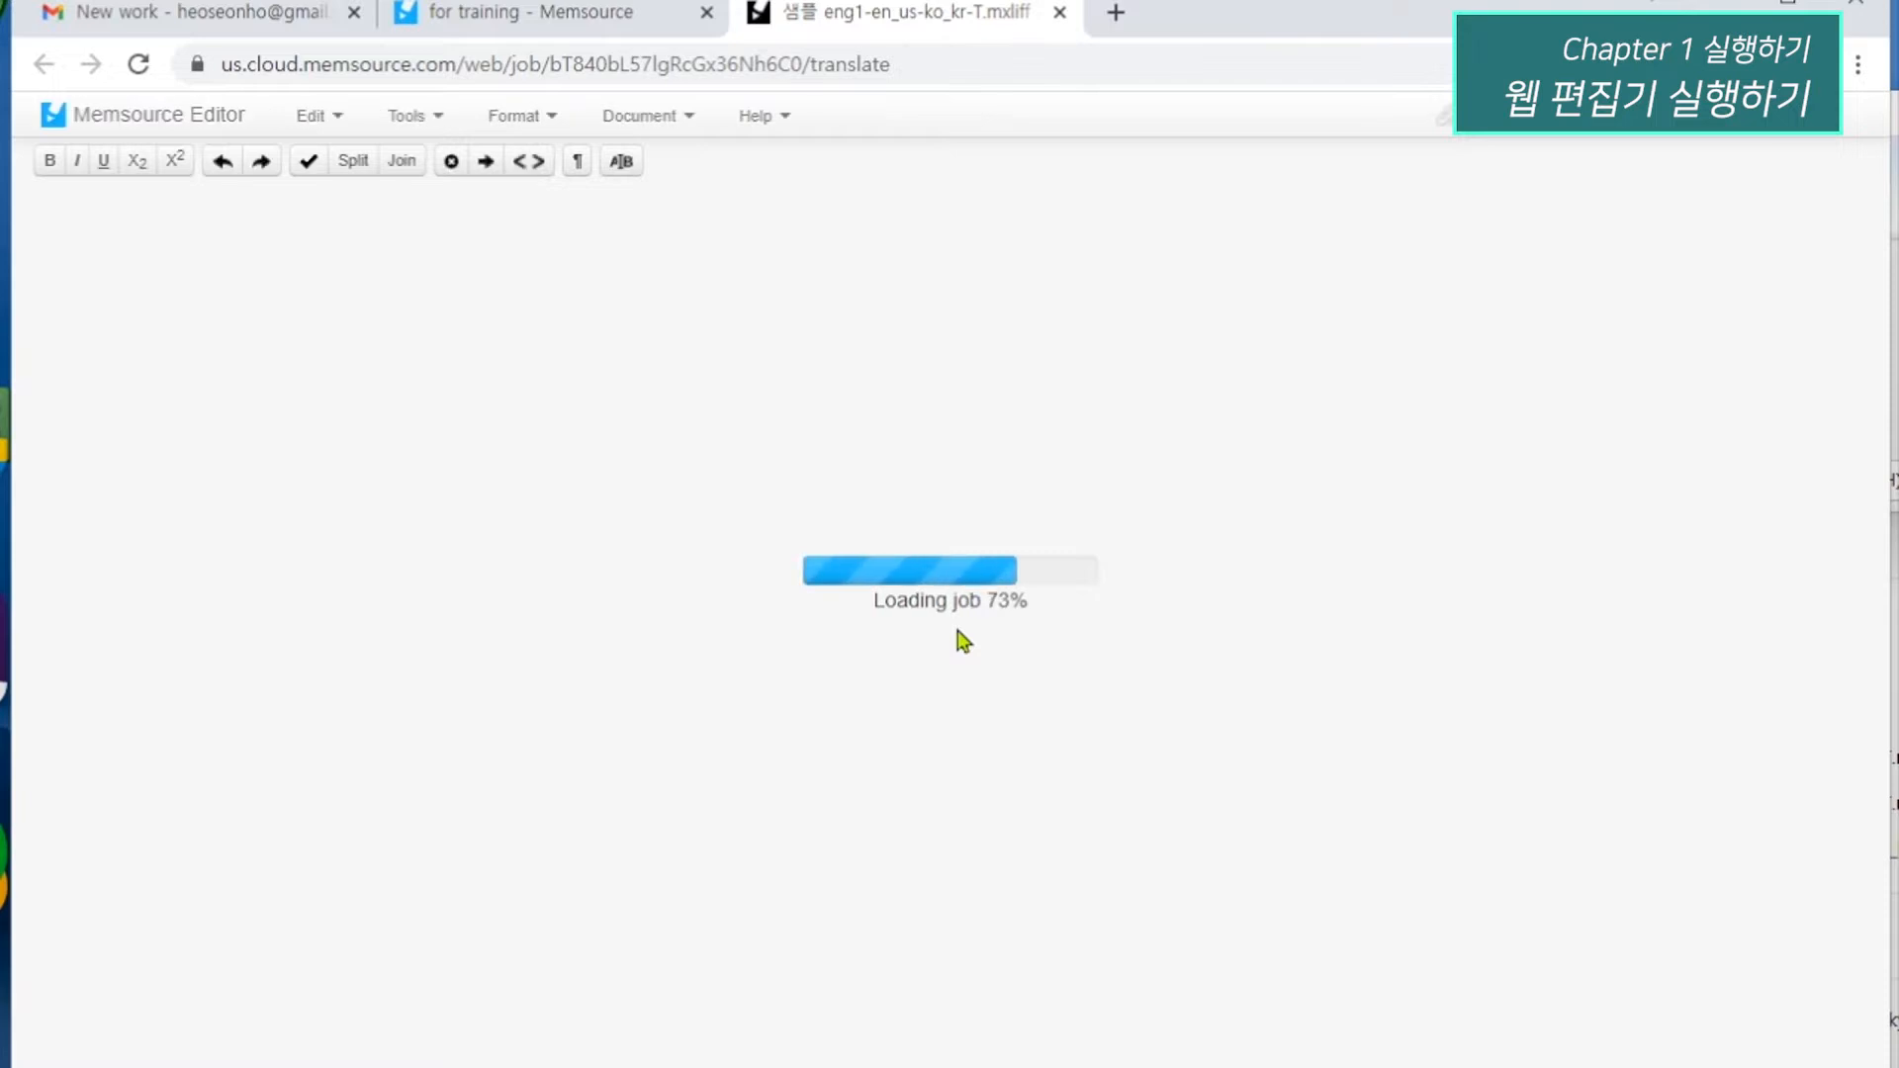
click(657, 118)
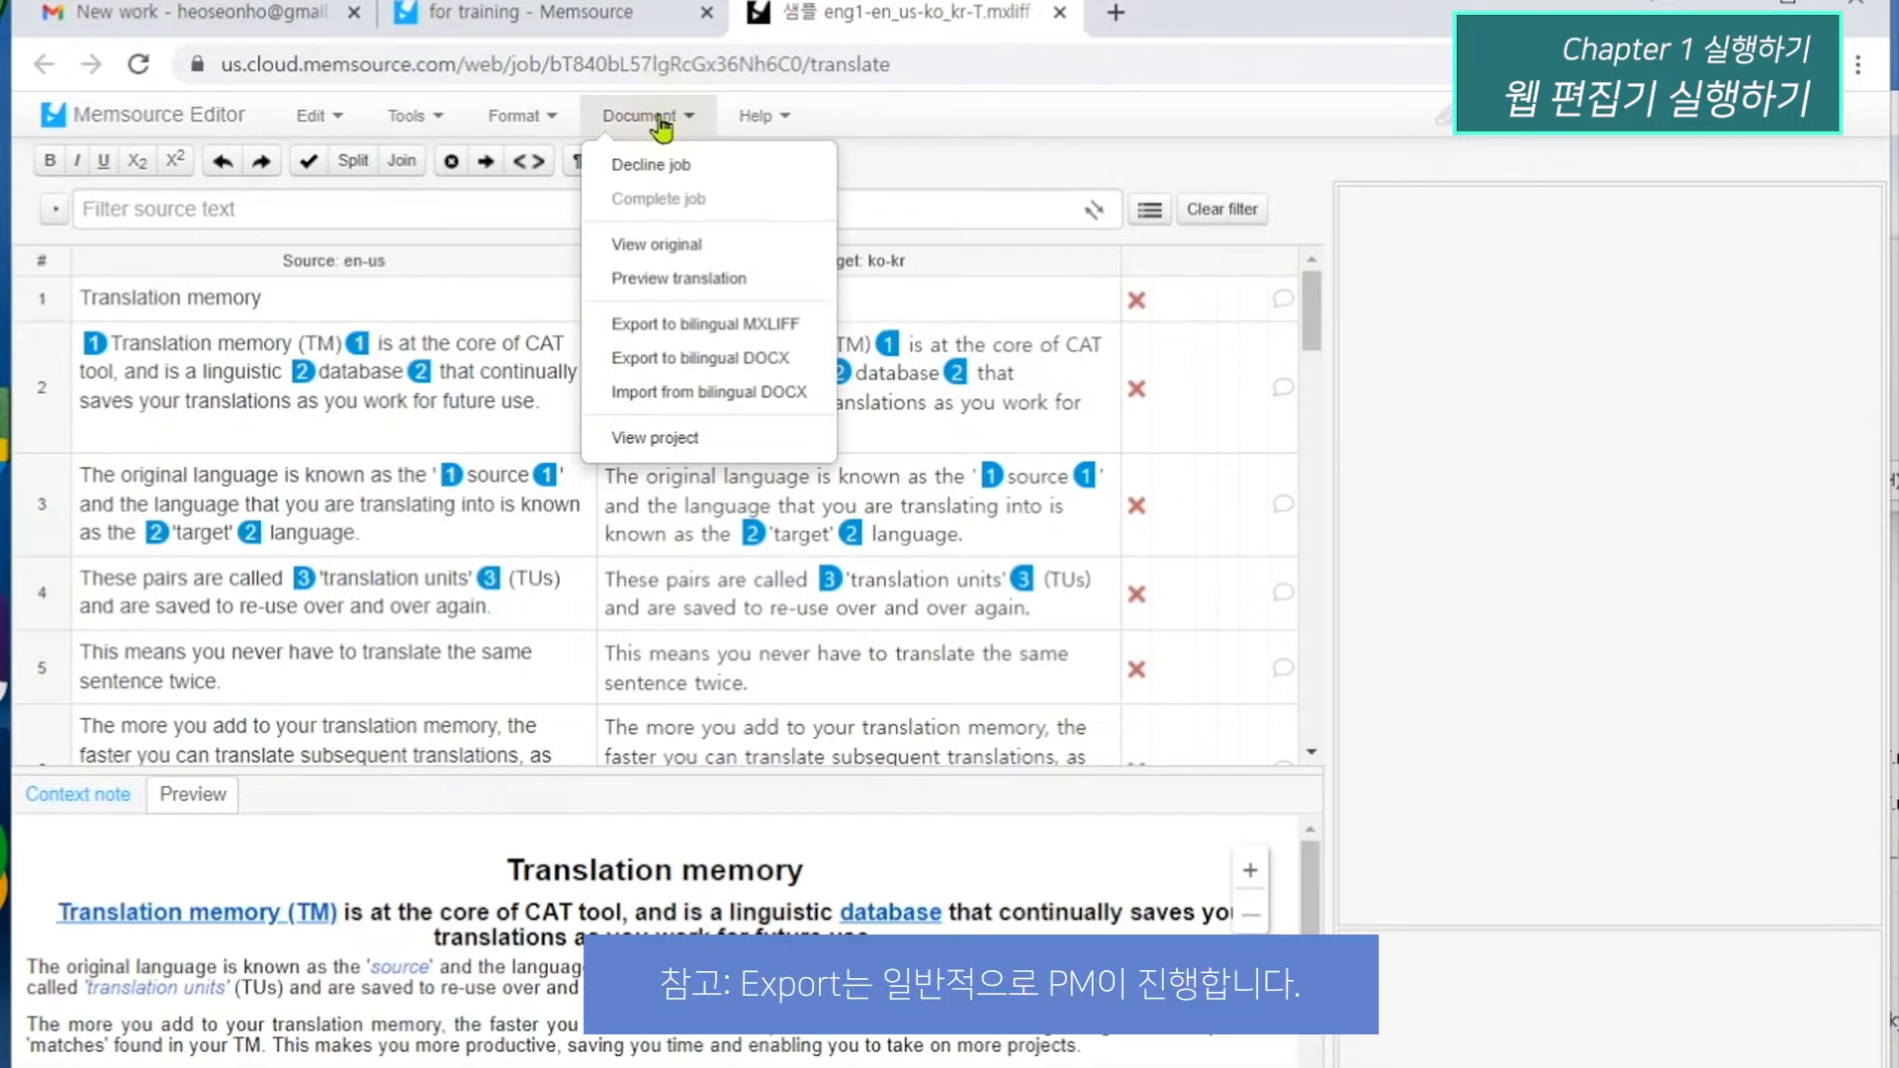
click(690, 329)
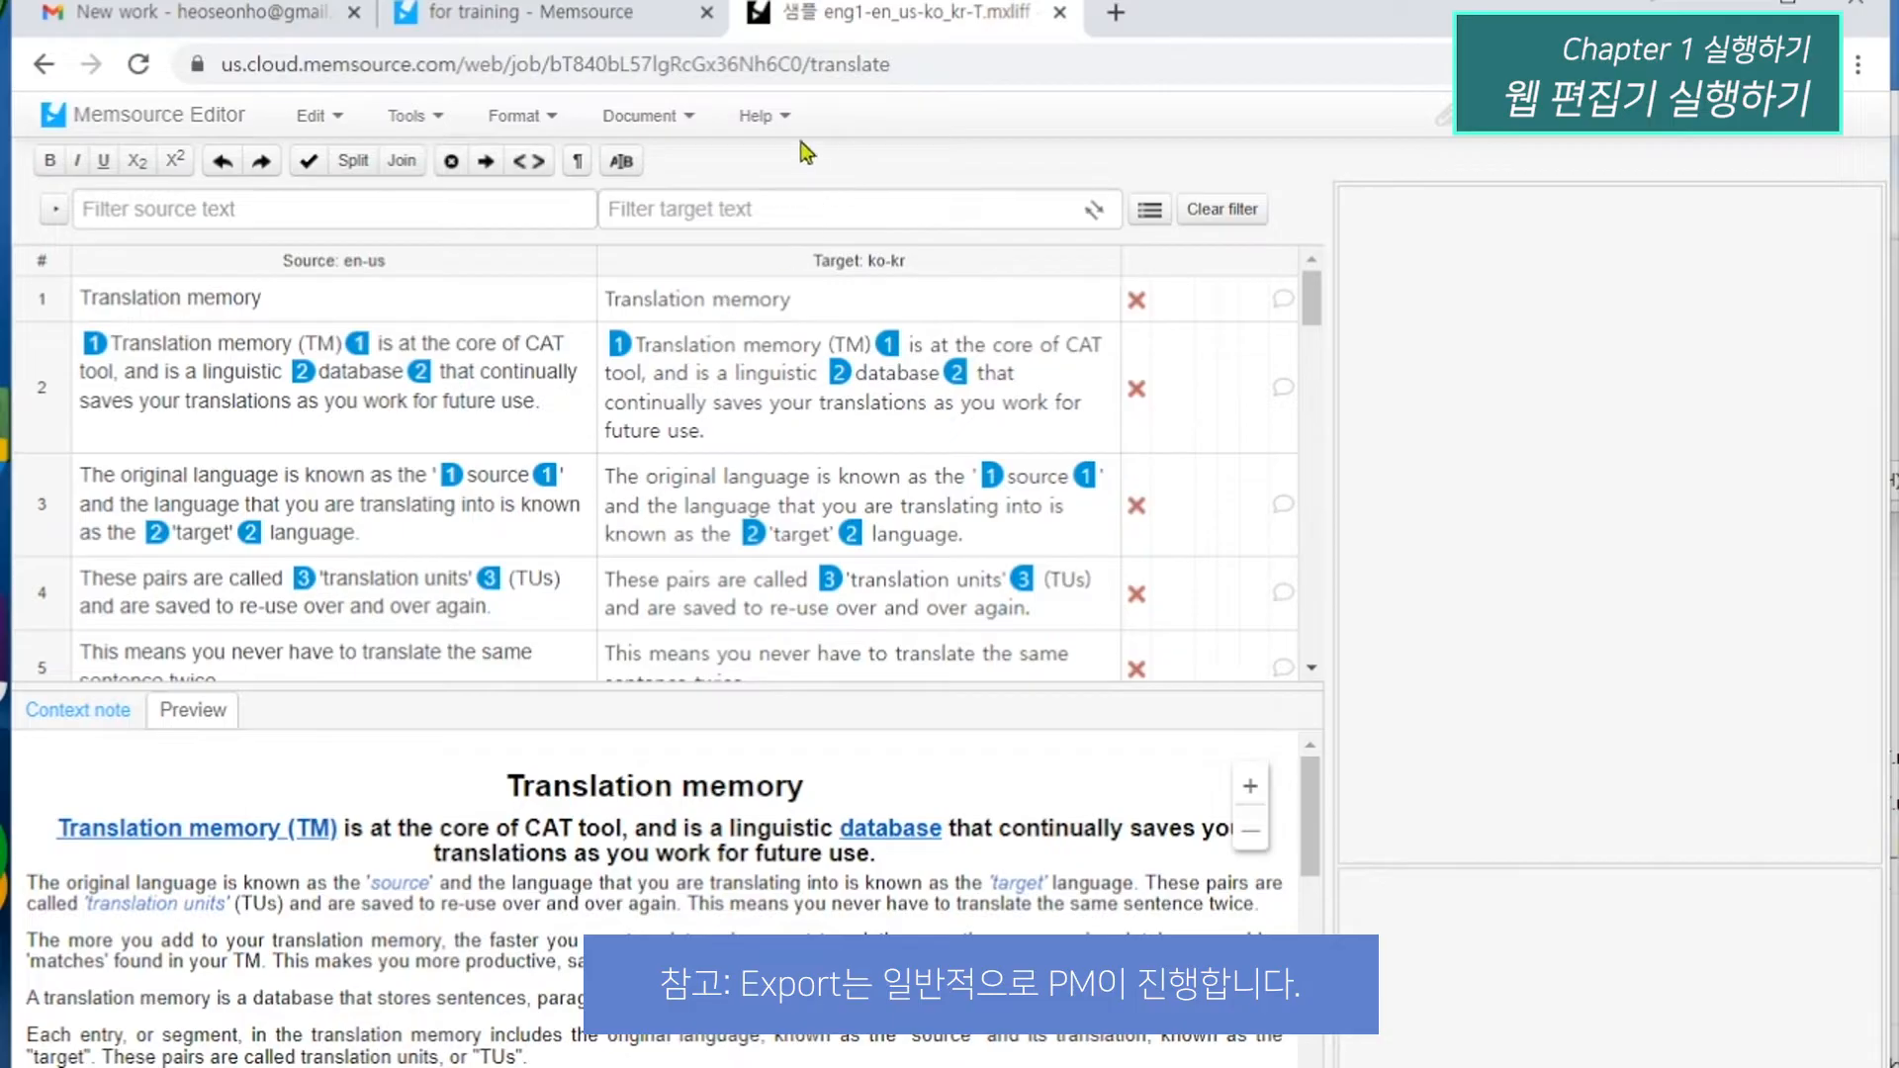
Examine the web editor's editing, tool, document and help commands, and close the editor.
click(777, 119)
click(918, 137)
click(1812, 112)
click(1141, 130)
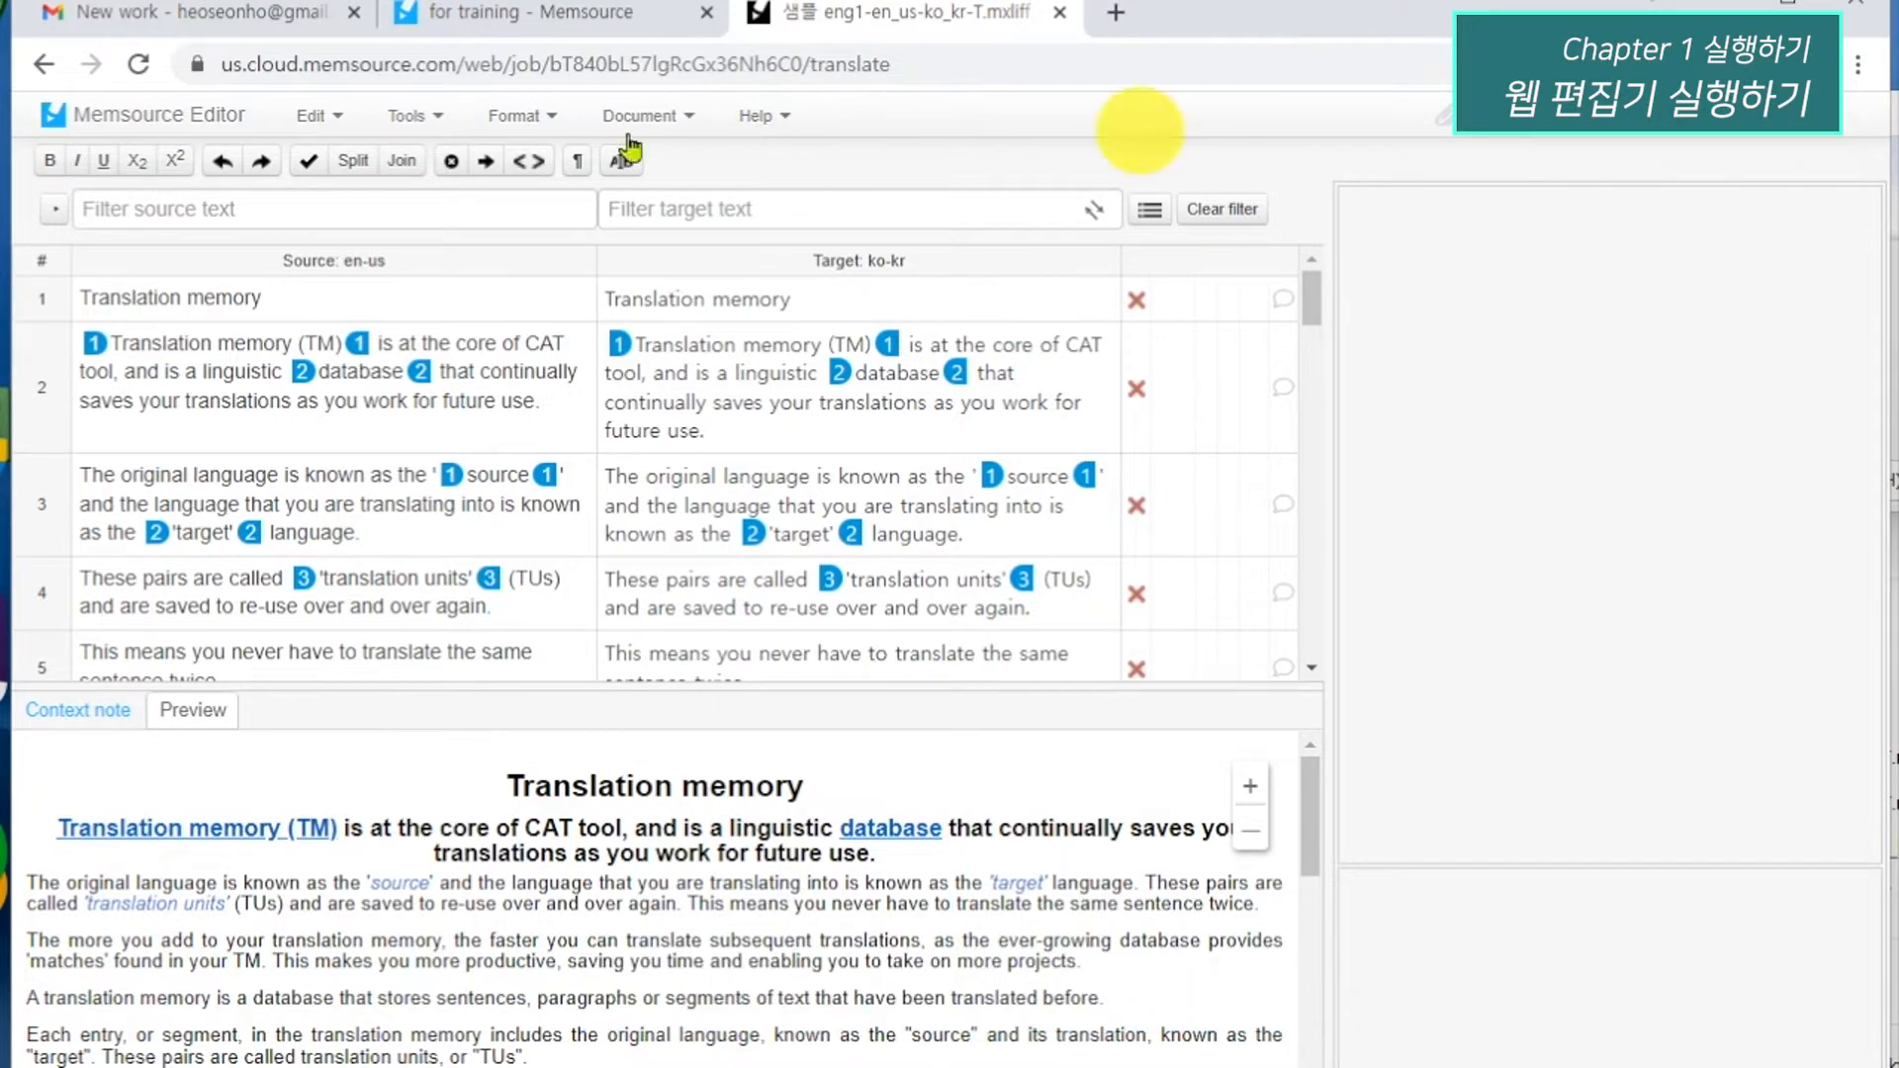
click(305, 119)
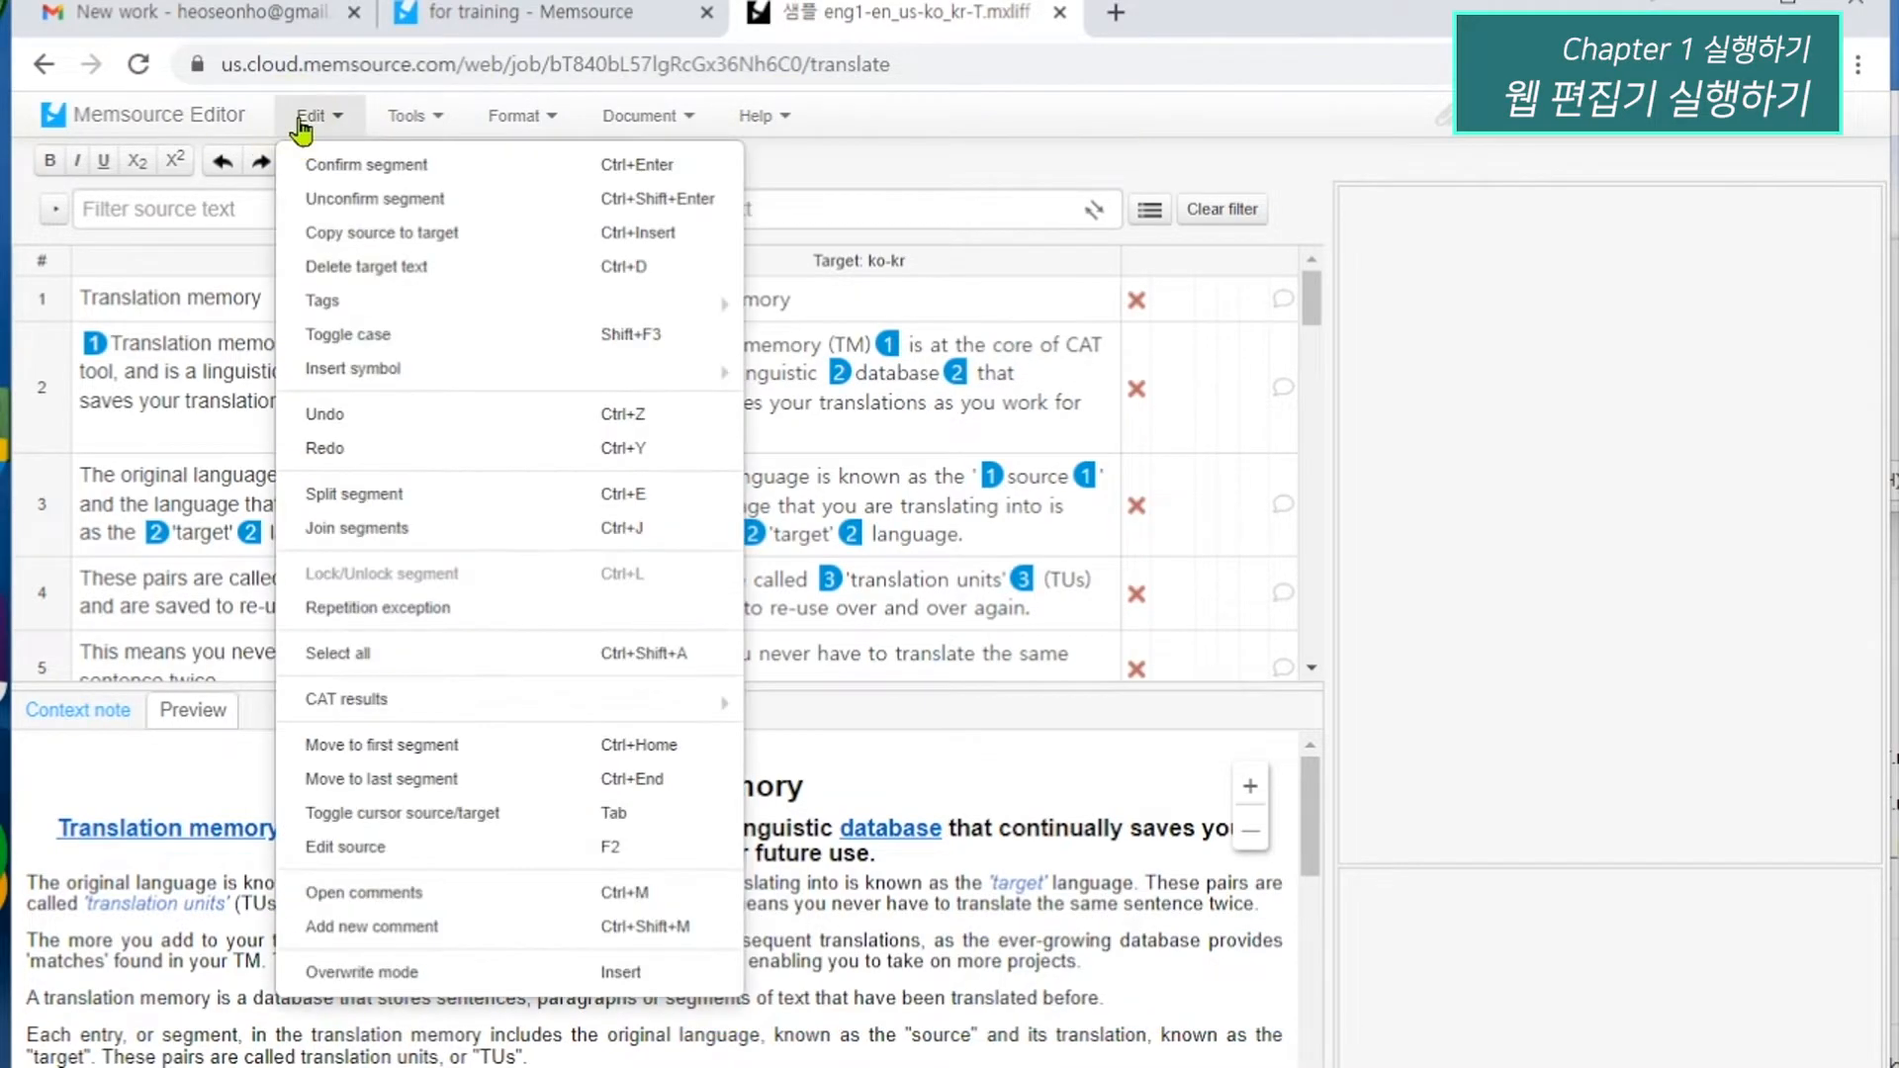
click(410, 121)
click(515, 117)
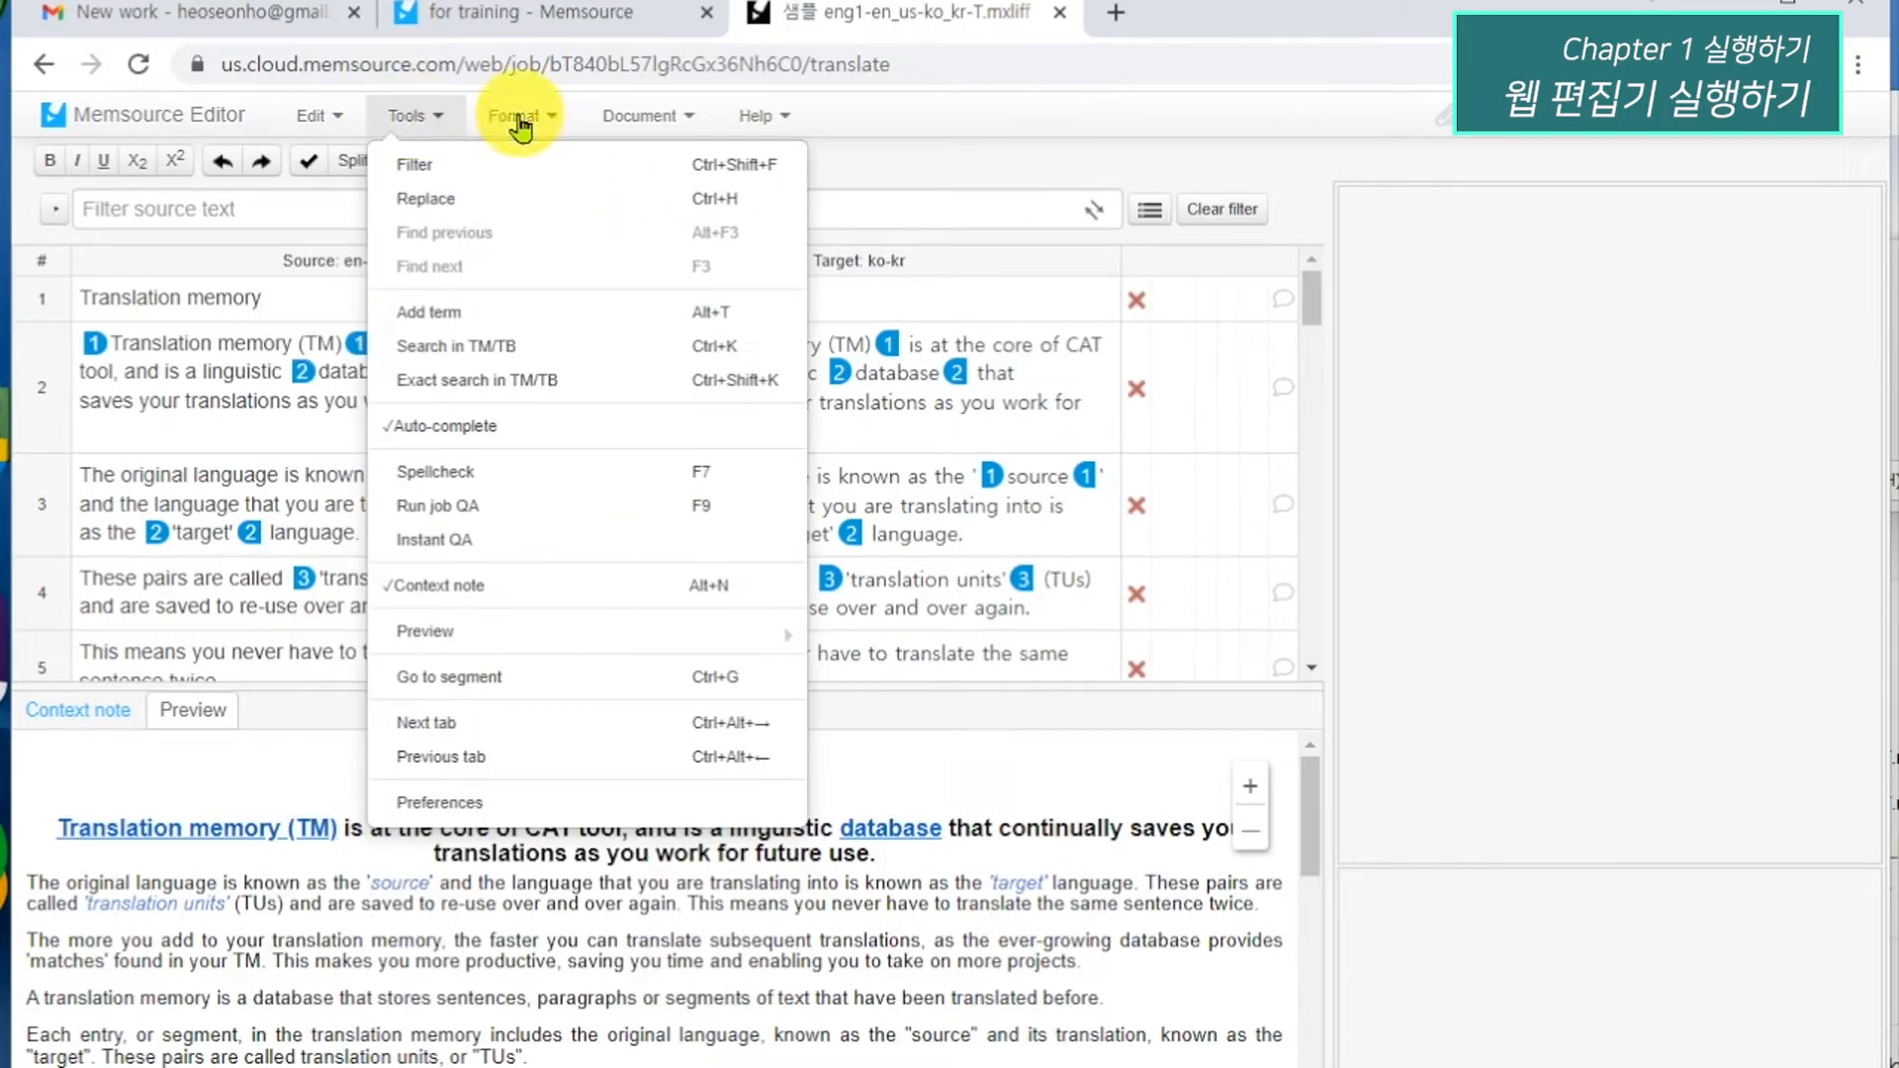
click(665, 121)
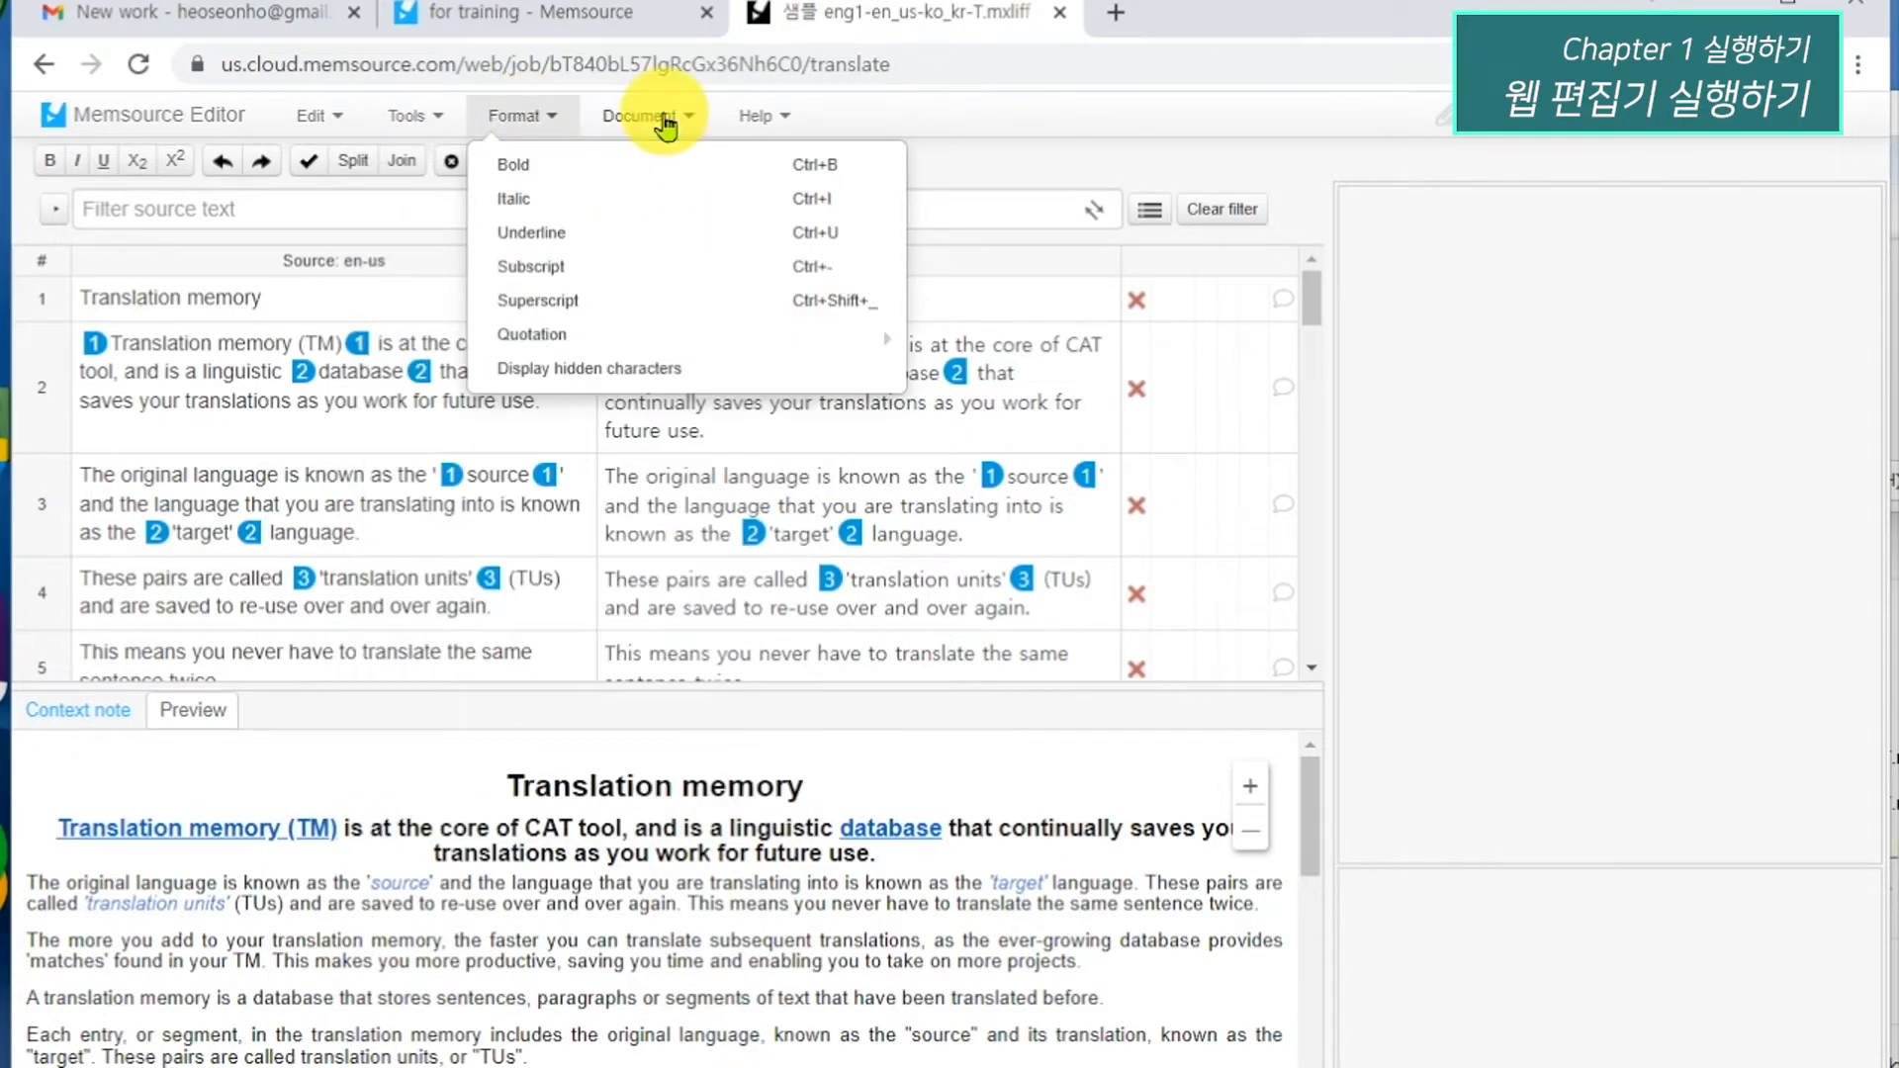
click(760, 116)
click(1034, 121)
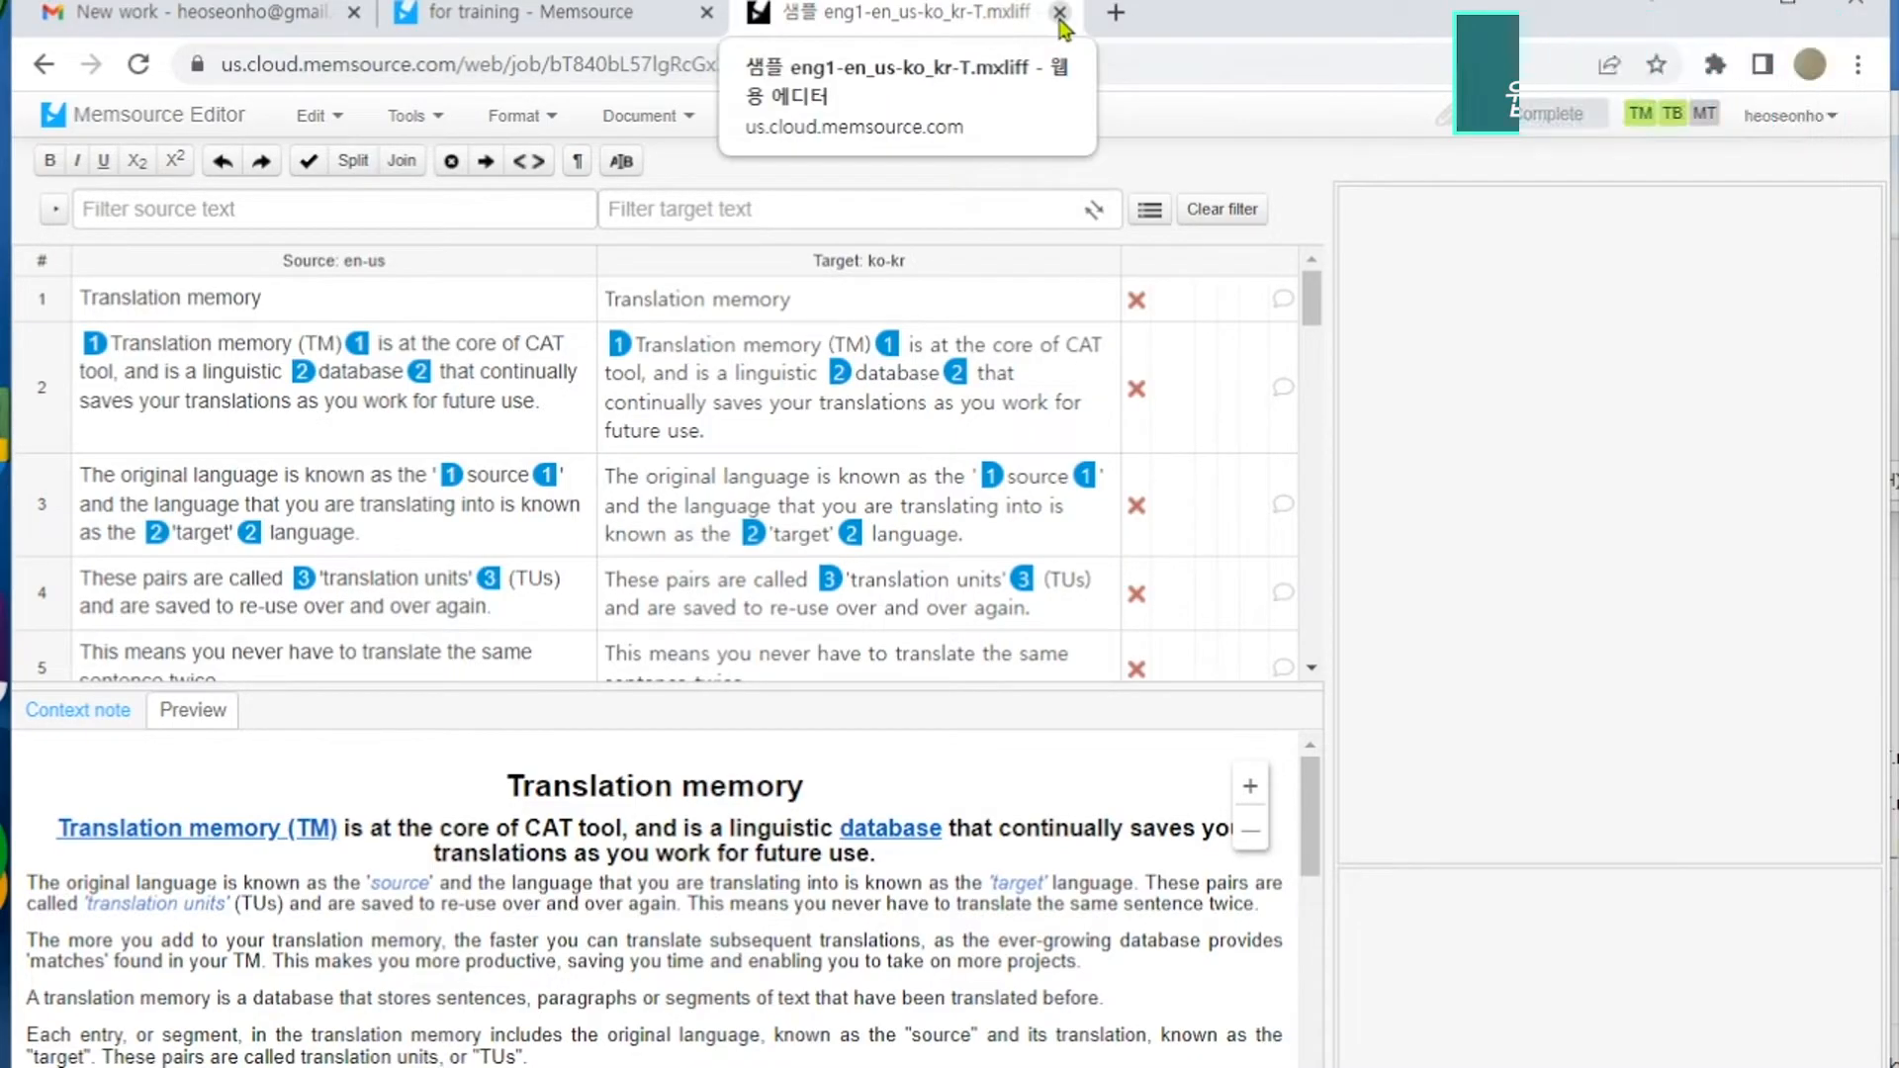
click(1059, 15)
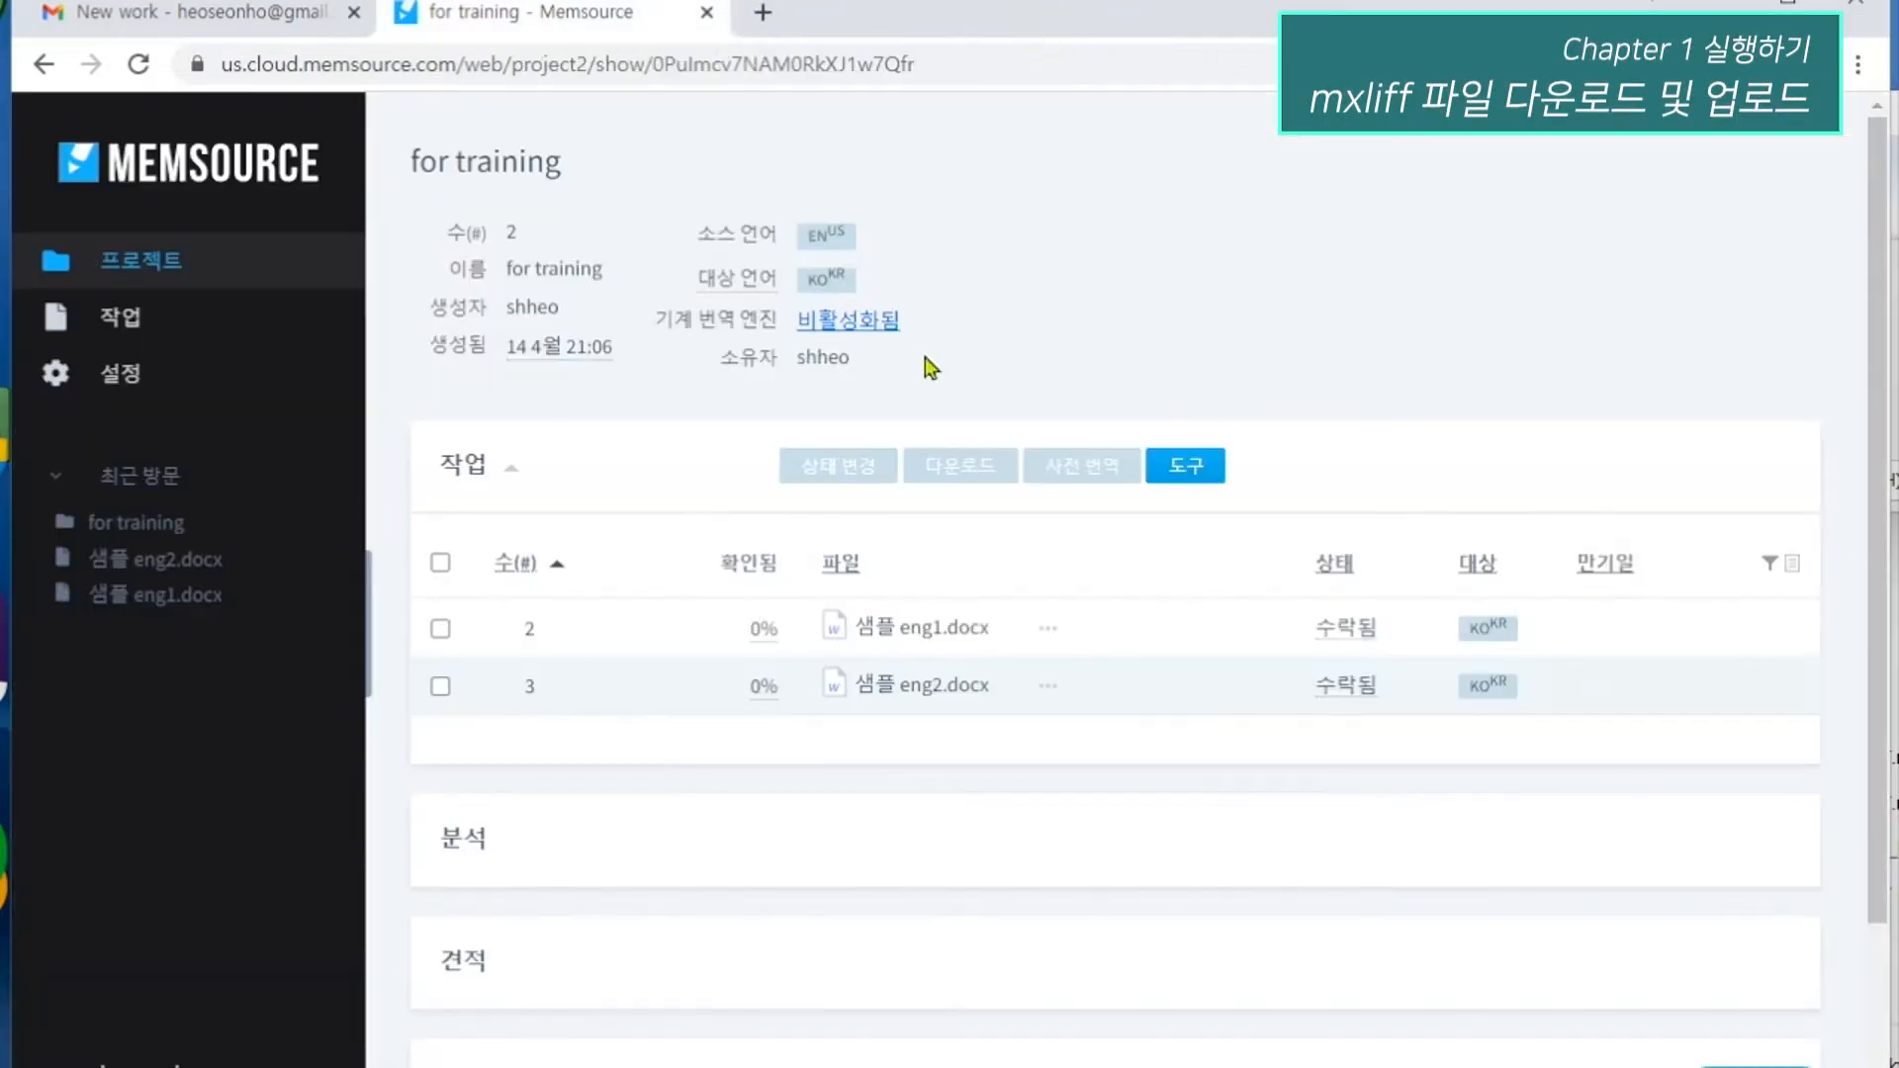
Download both jobs of the for training project as bilingual MXLIFF and show the available job tools.
click(440, 564)
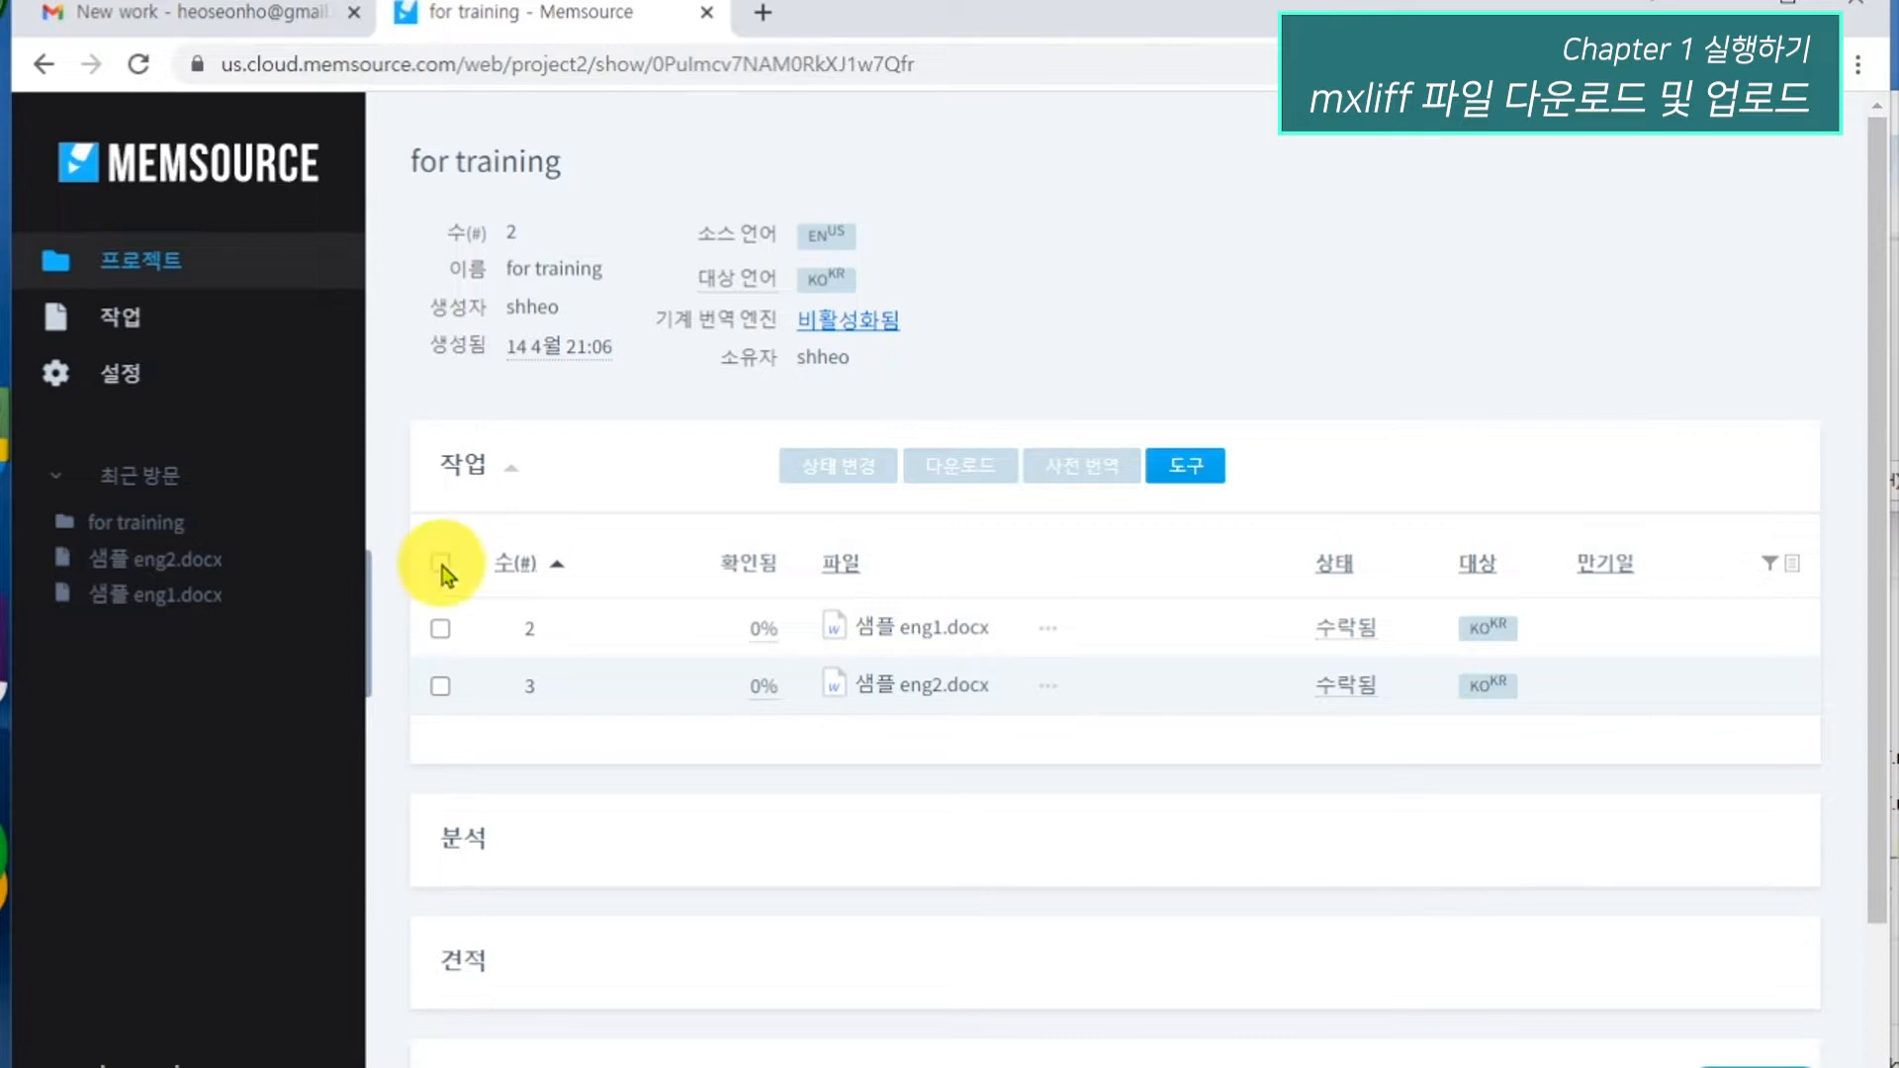
click(994, 475)
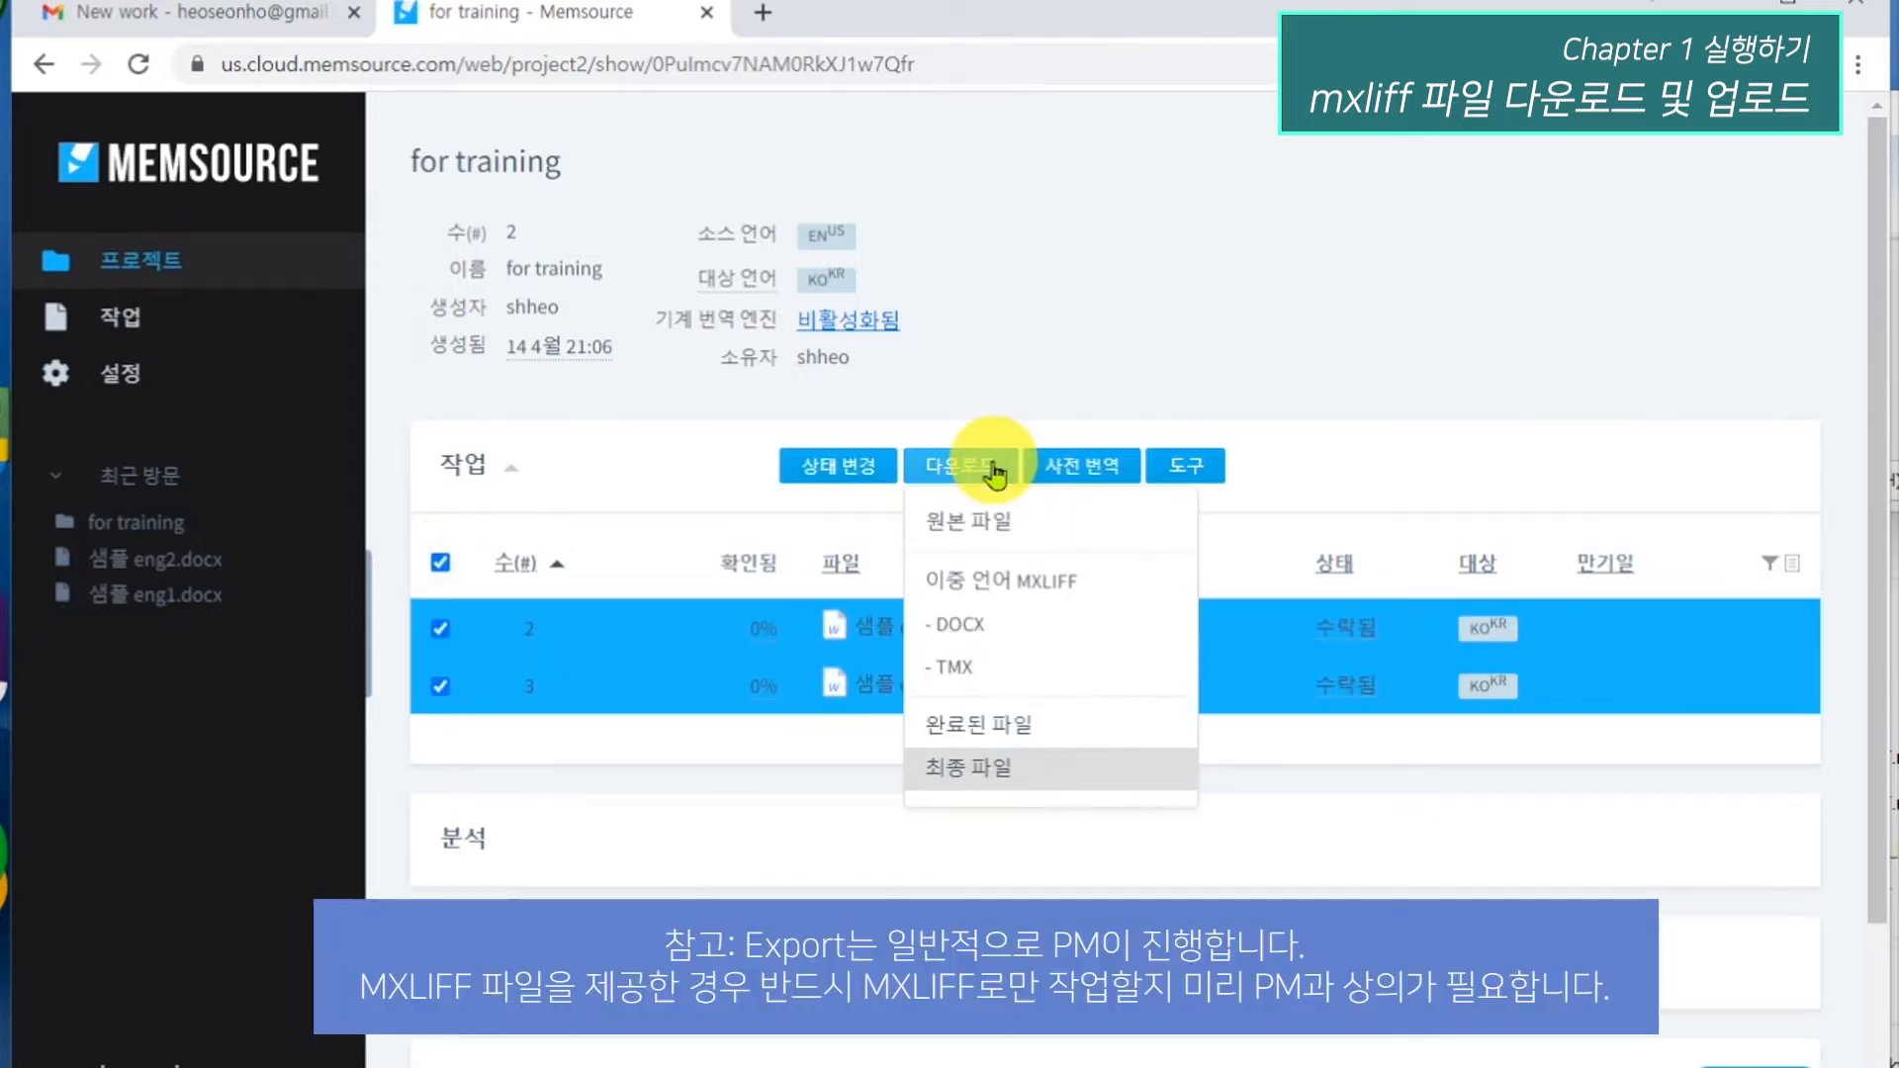
click(975, 591)
click(1039, 738)
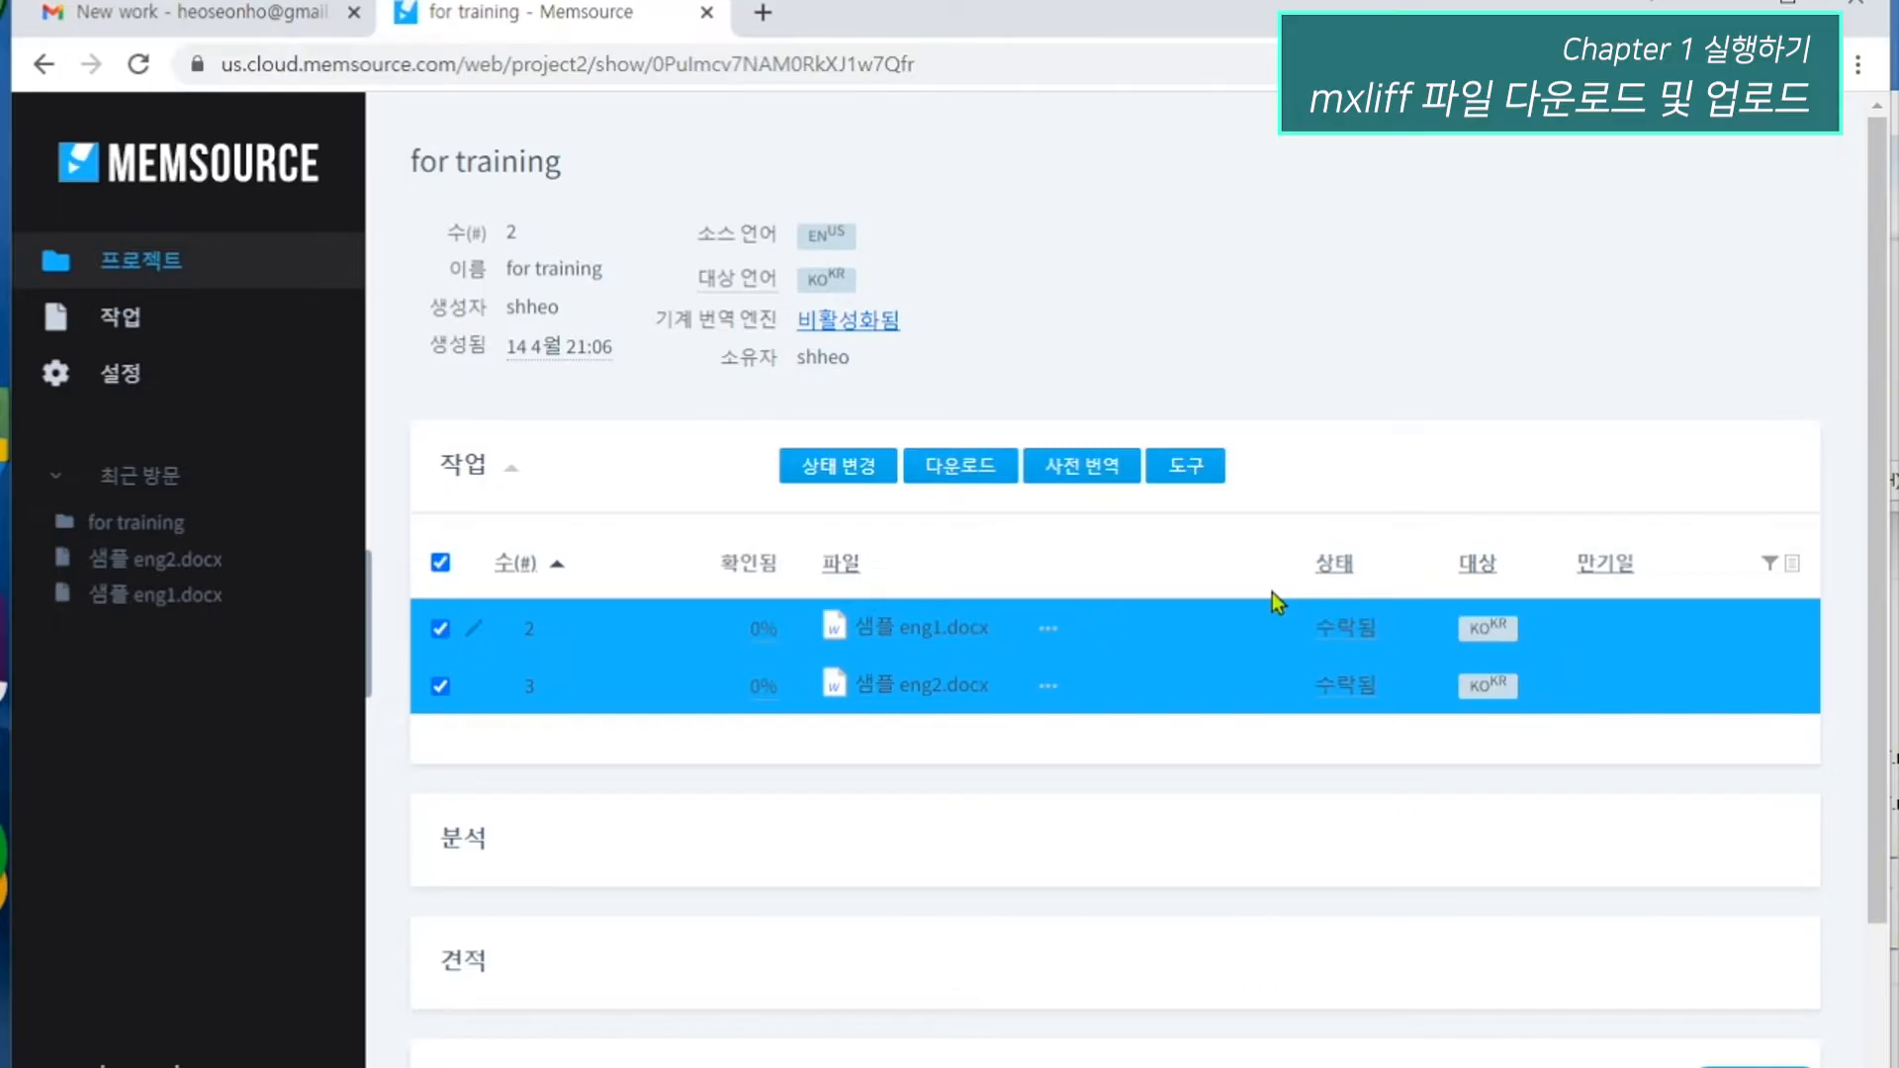
click(1187, 467)
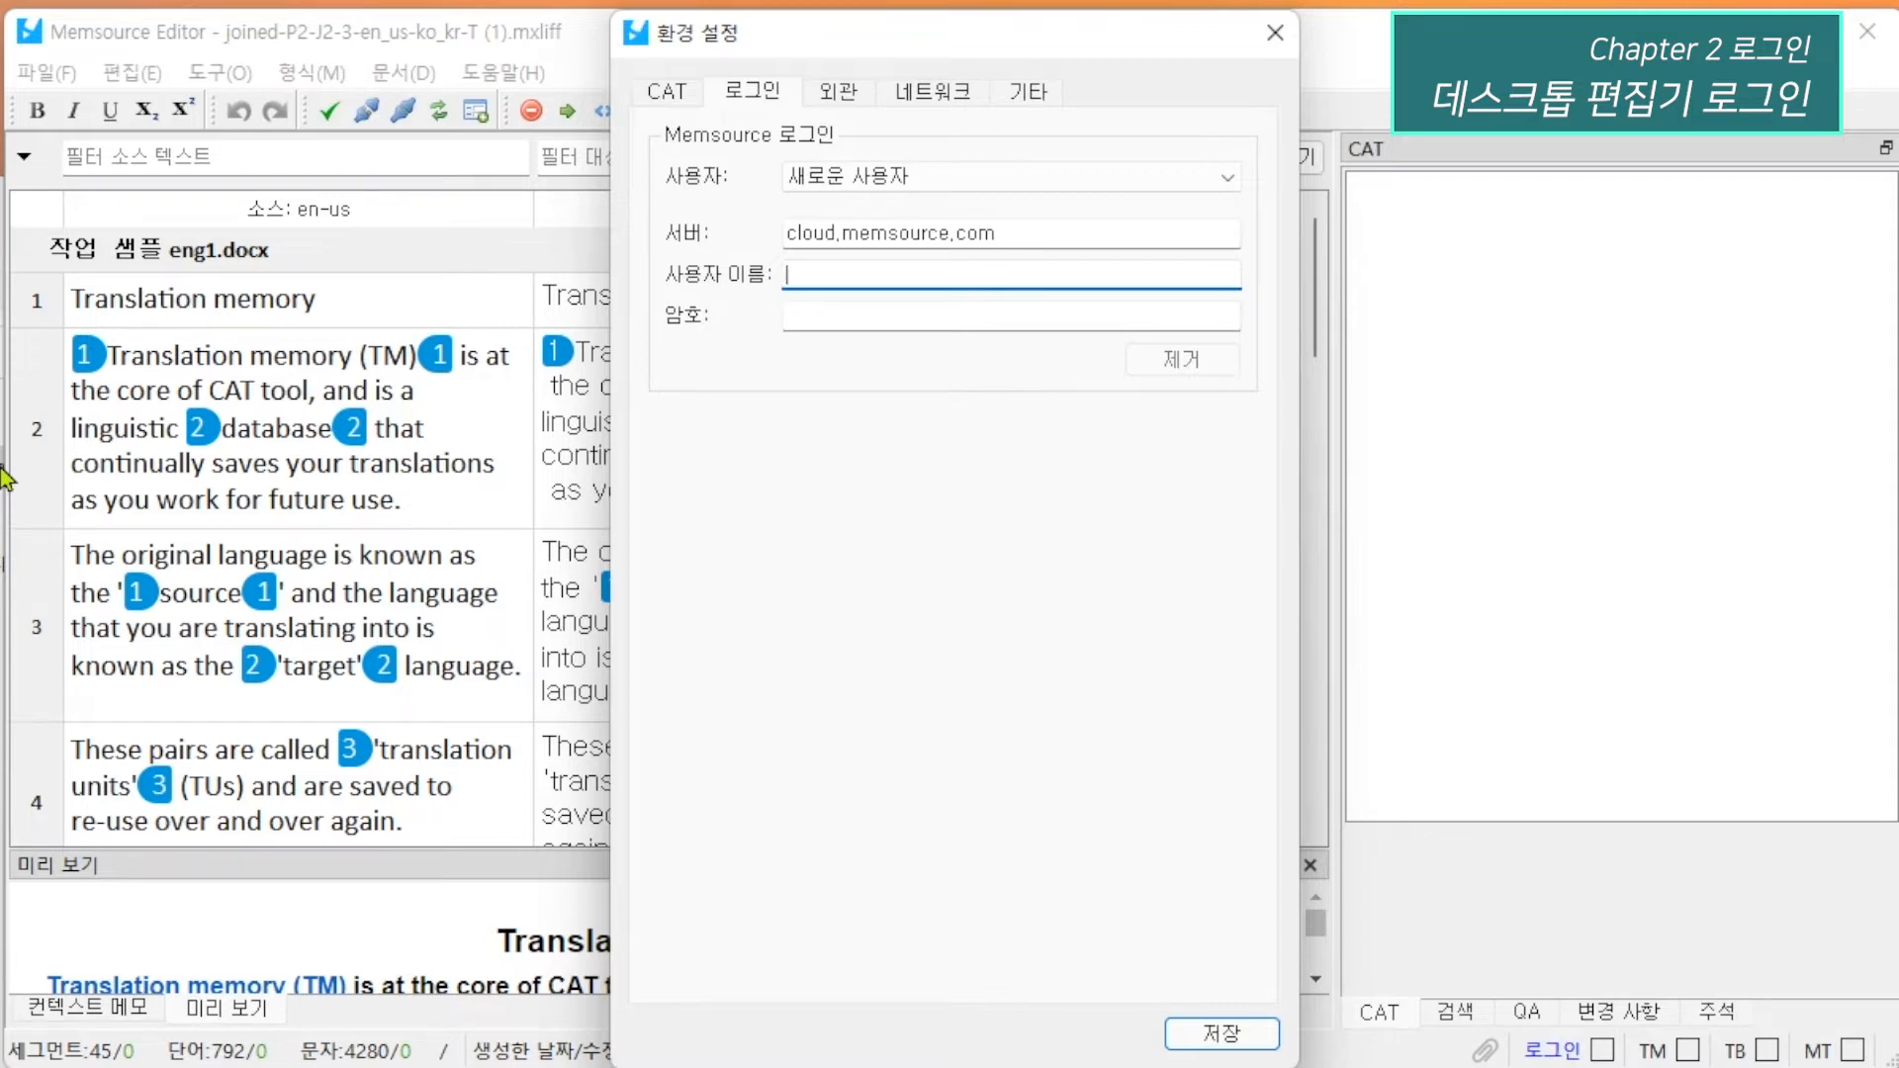
In the desktop Memsource Editor's login preferences, set the server to us.cloud.memsource.com.
key(shift+Tab)
key(Home)
text(us)
key(BackSpace)
key(BackSpace)
text(us.)
Enter the account username and password for the desktop editor login and save the preferences.
key(Tab)
key(Tab)
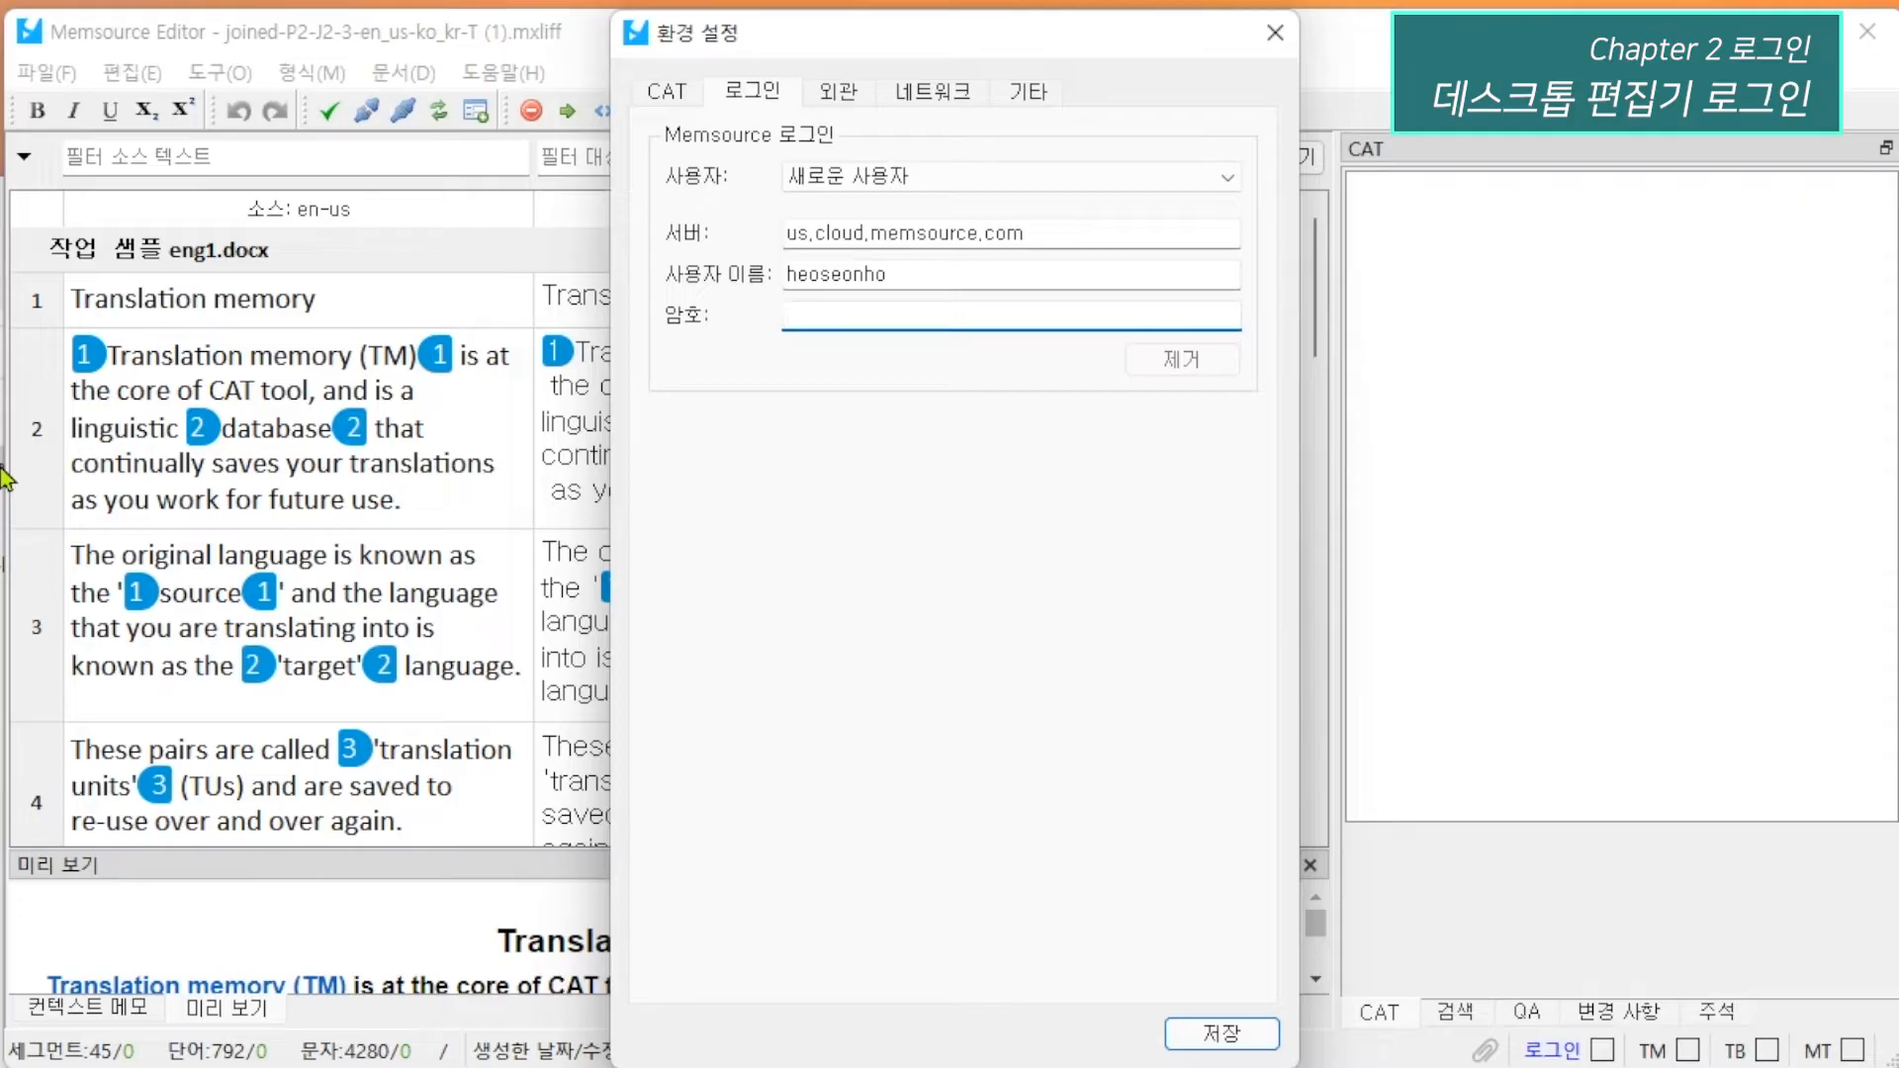
text(●●●●●●●●●●●●●)
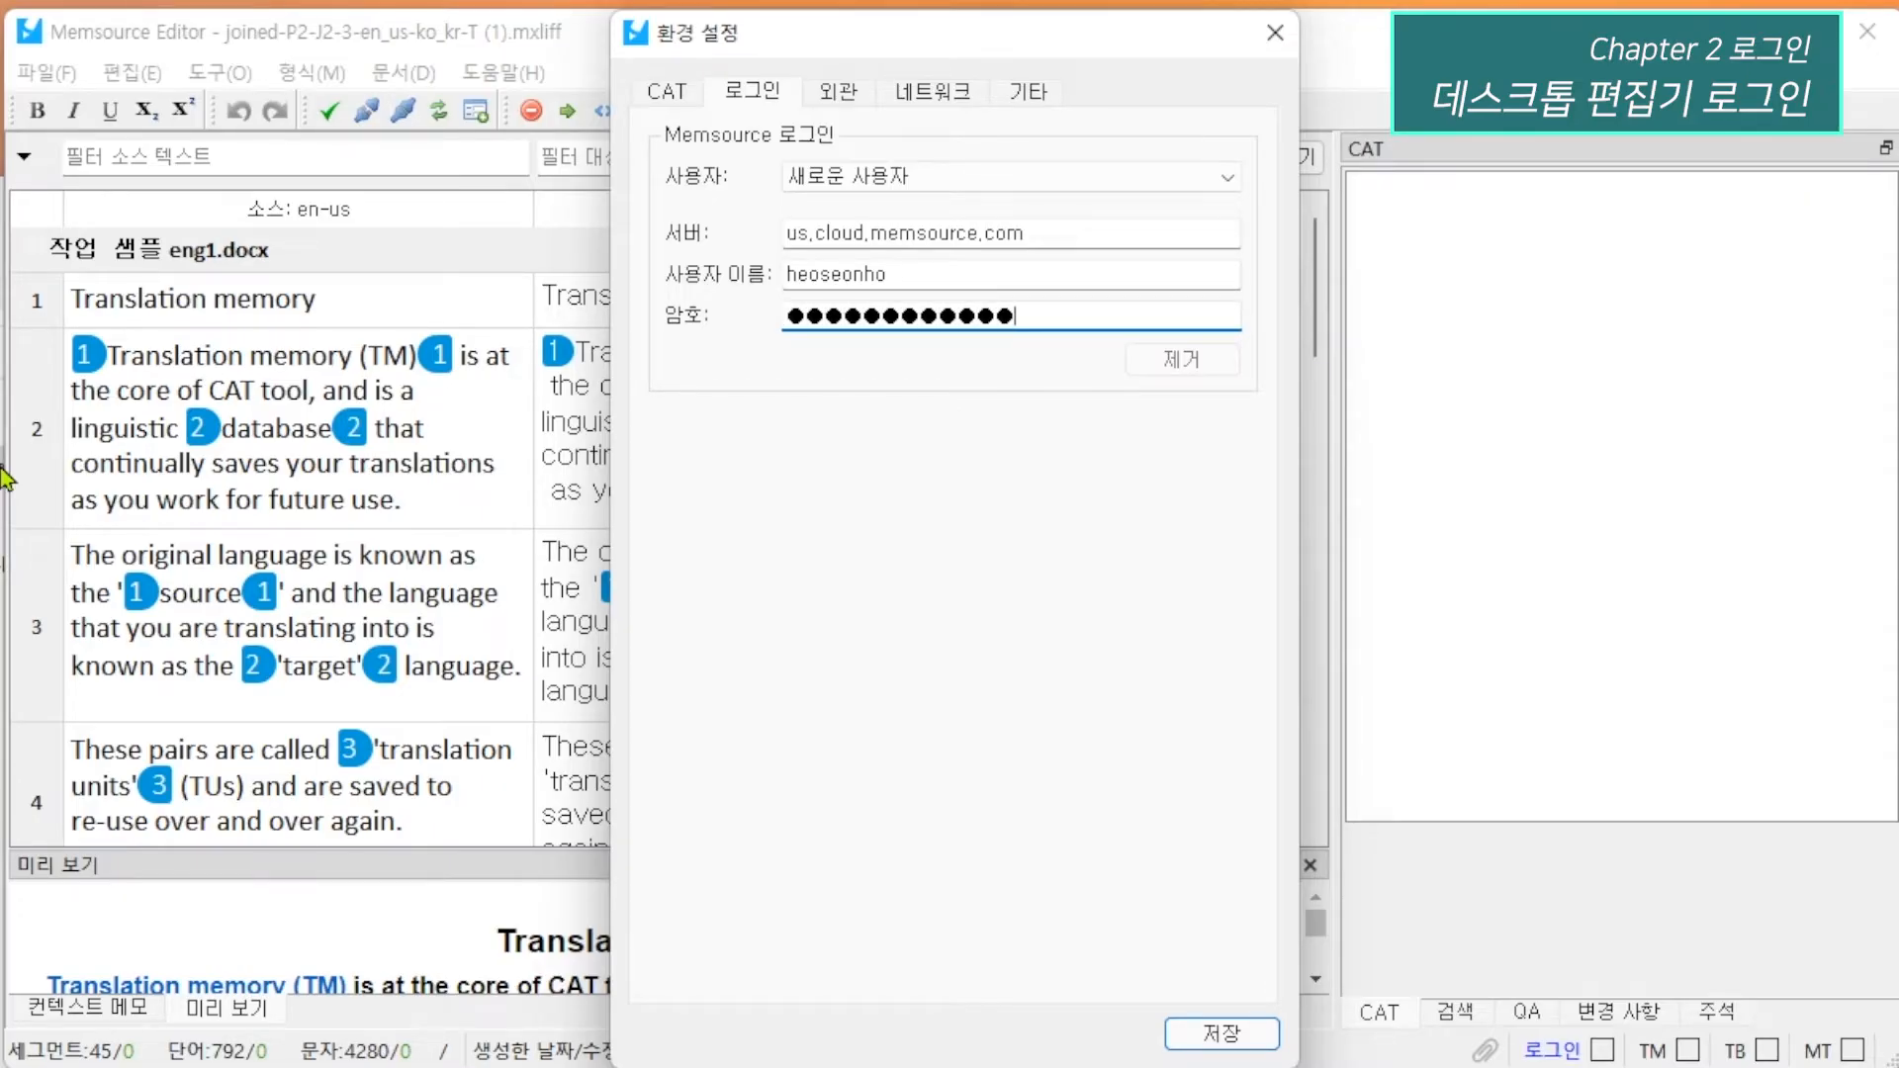
click(1193, 1032)
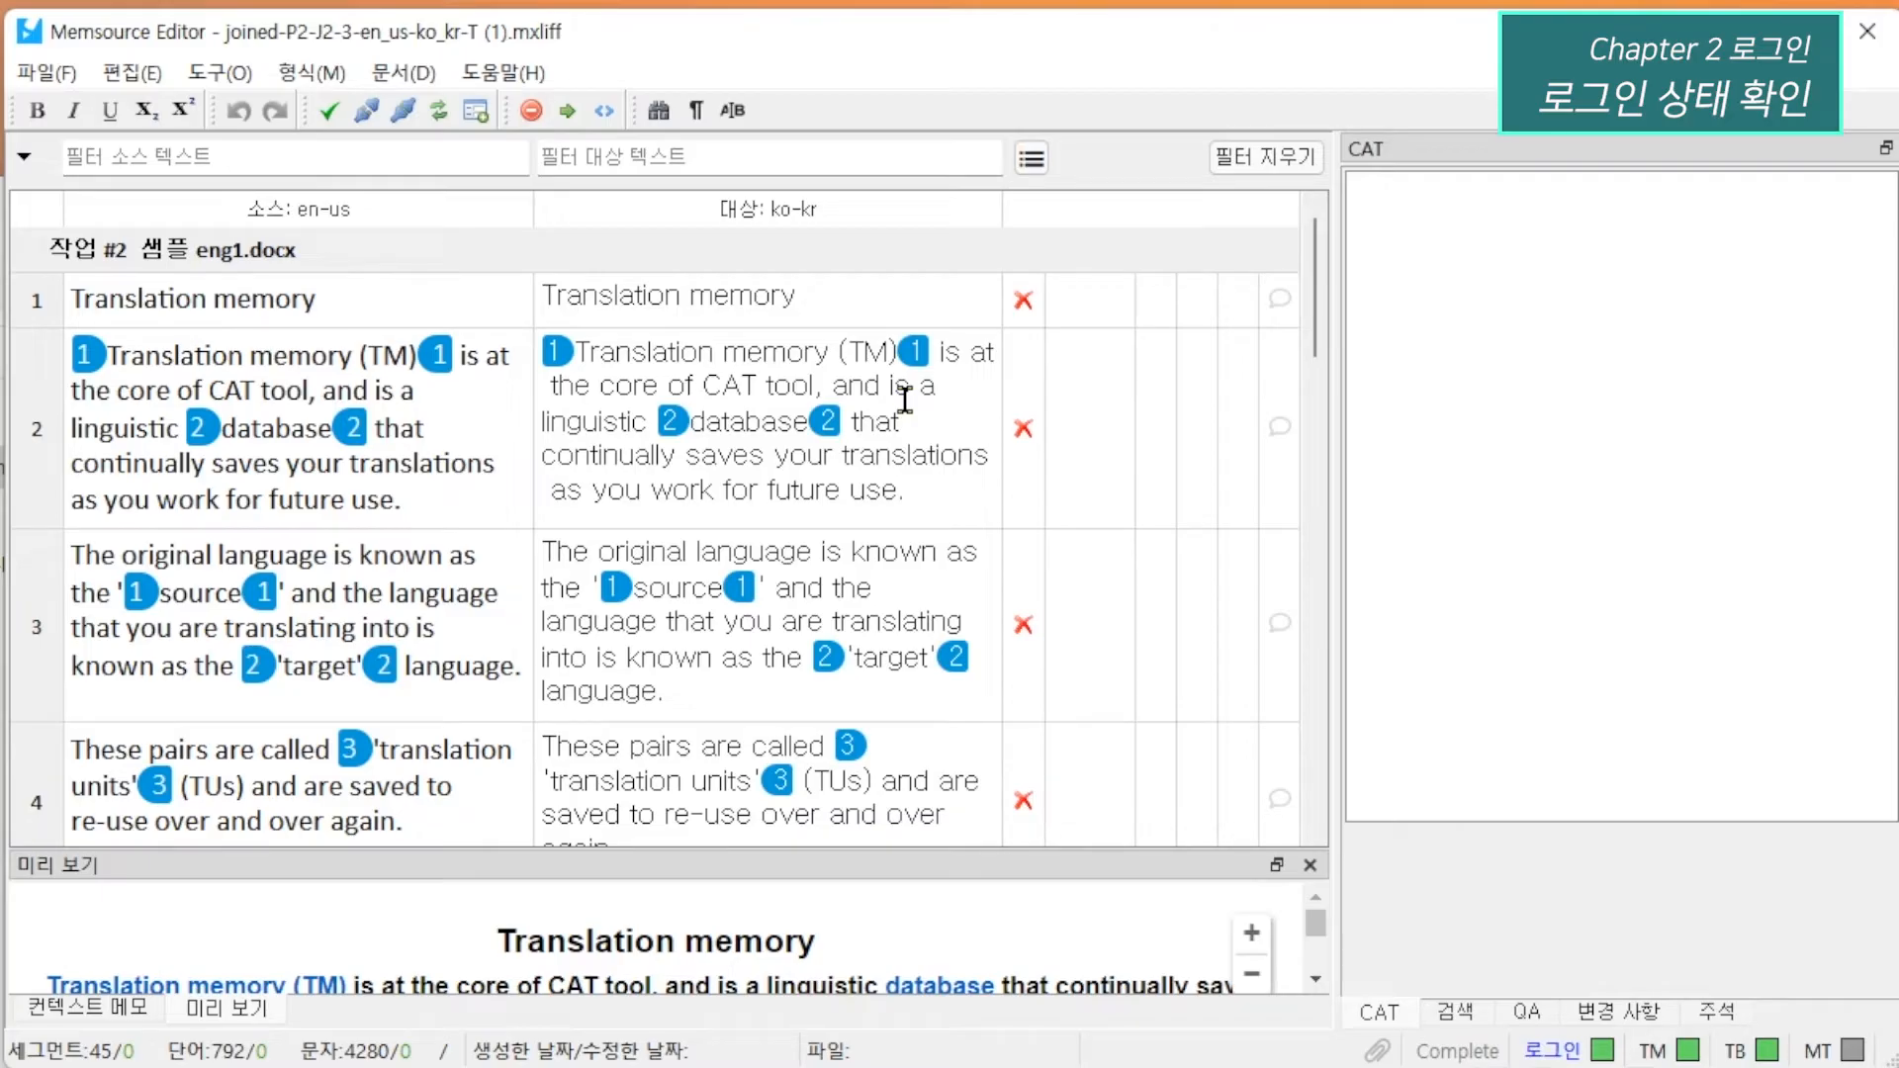
click(875, 306)
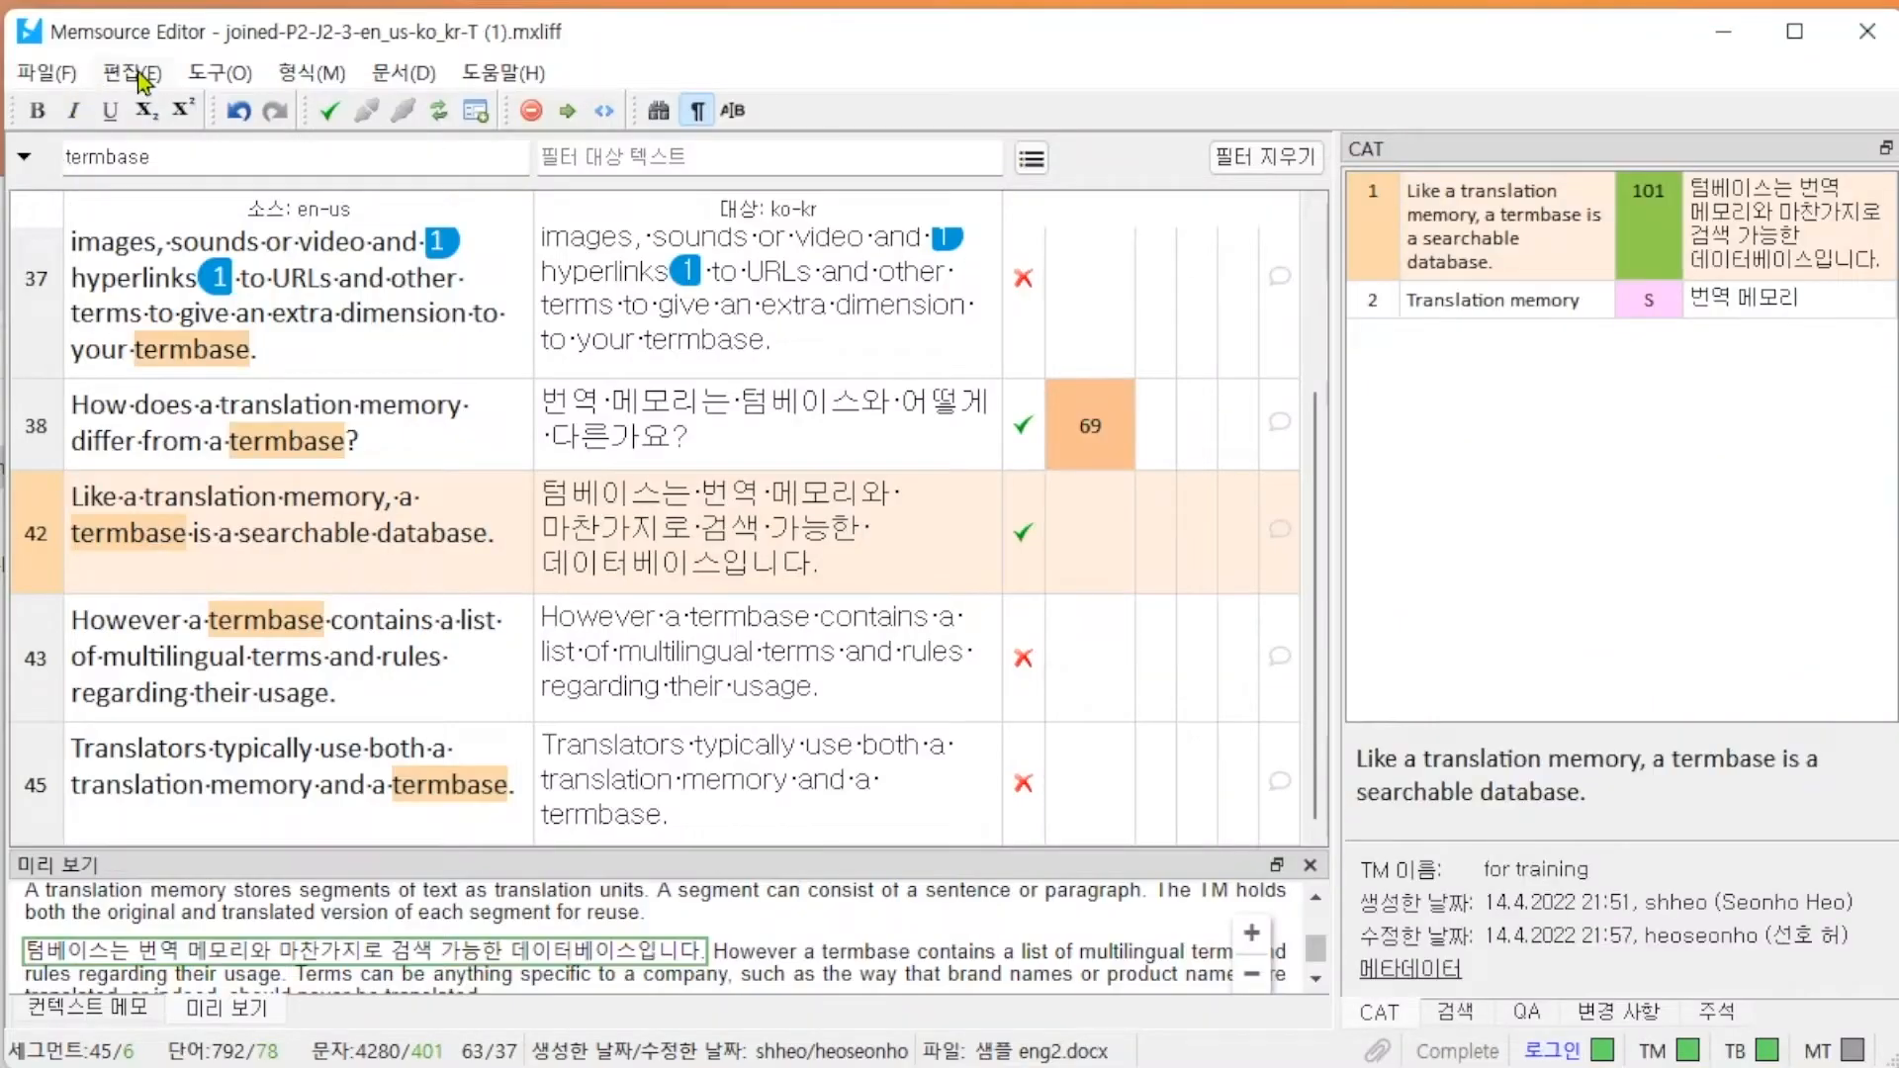
Examine the desktop editor's editing, tool and formatting commands.
click(156, 75)
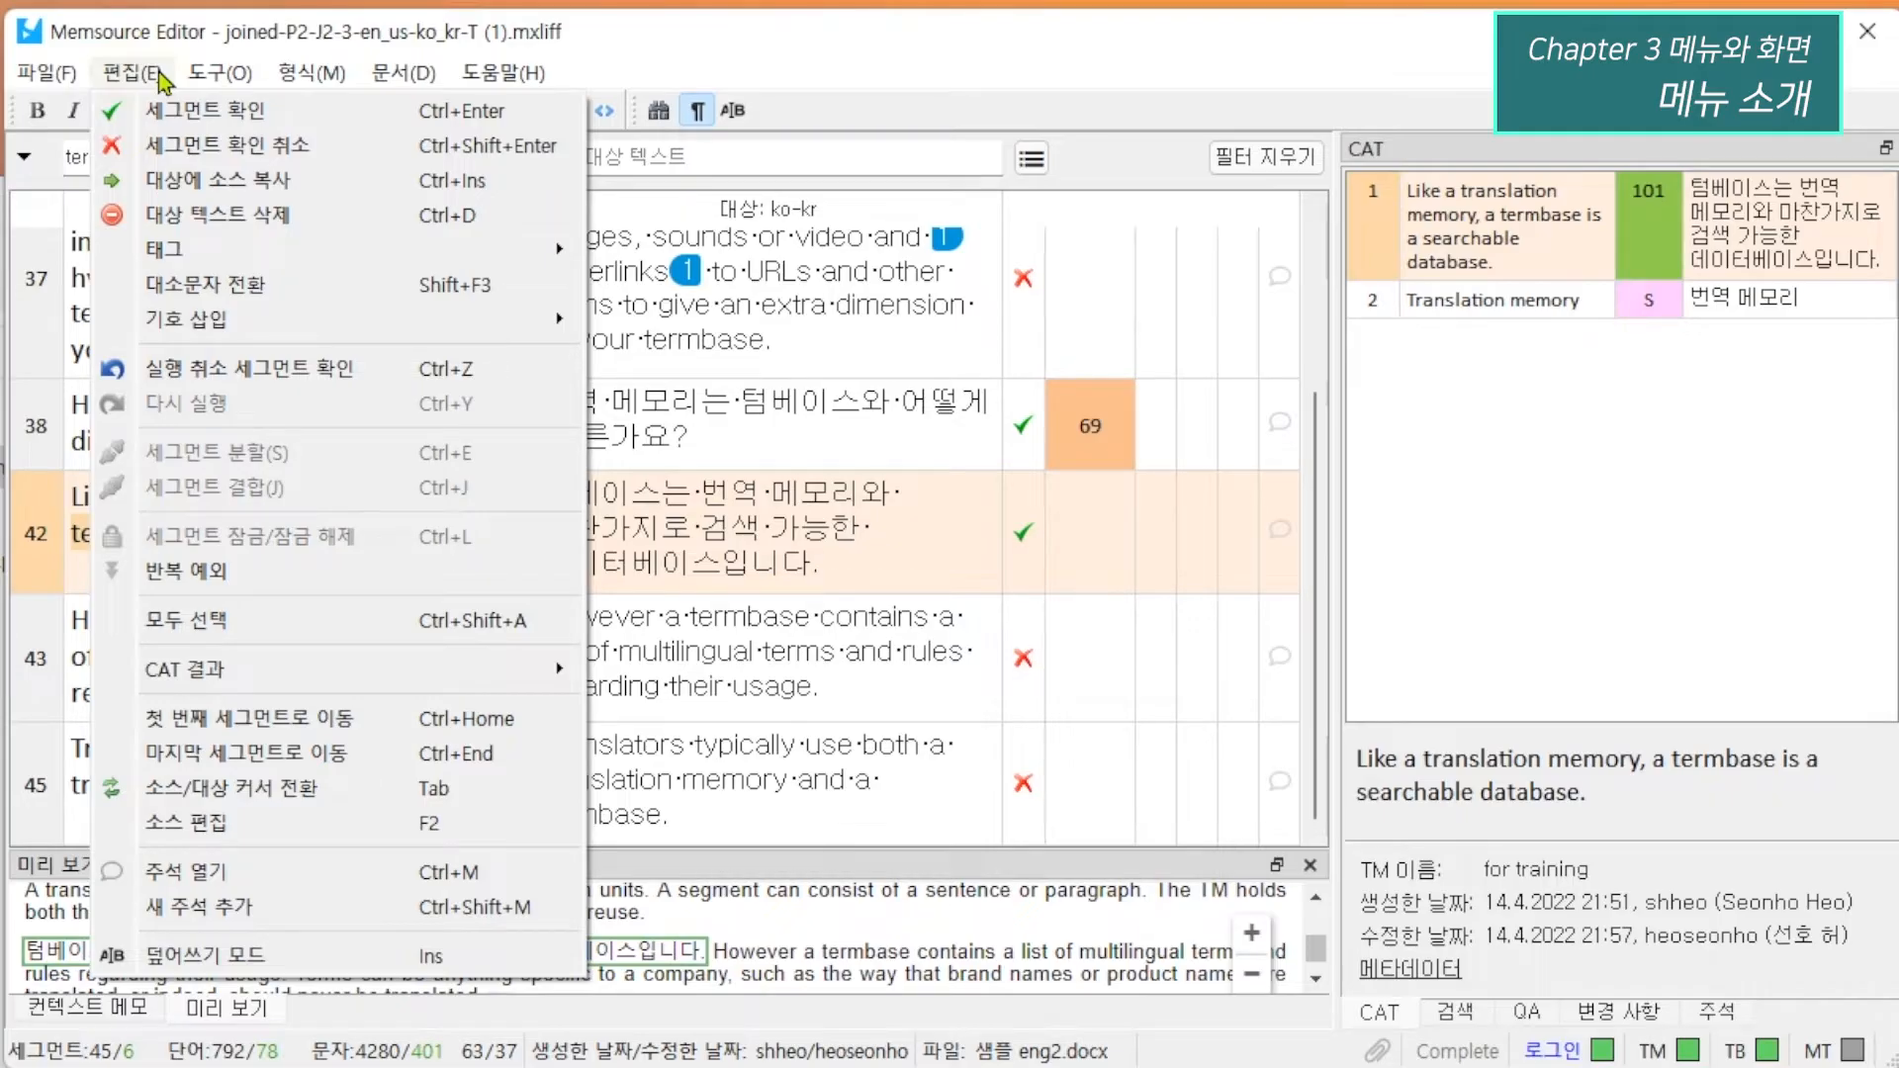
click(158, 75)
click(231, 75)
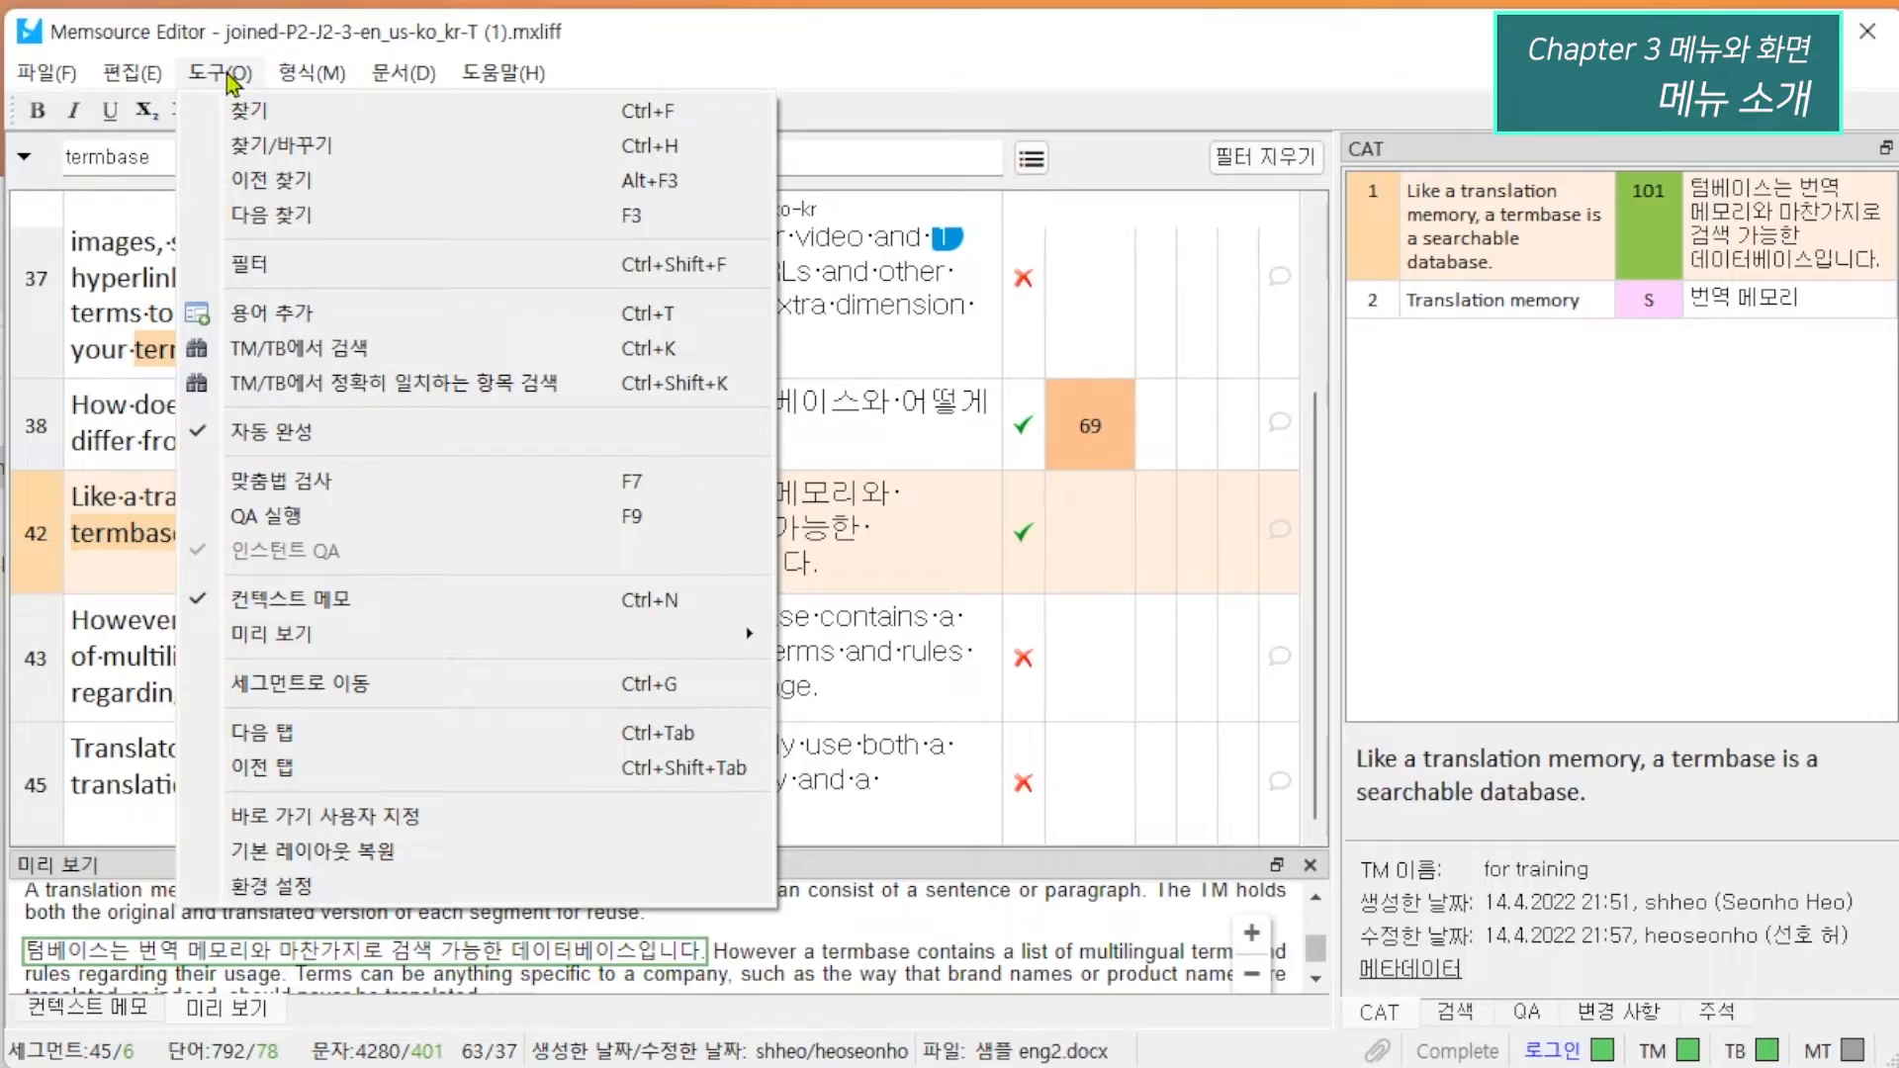
click(313, 75)
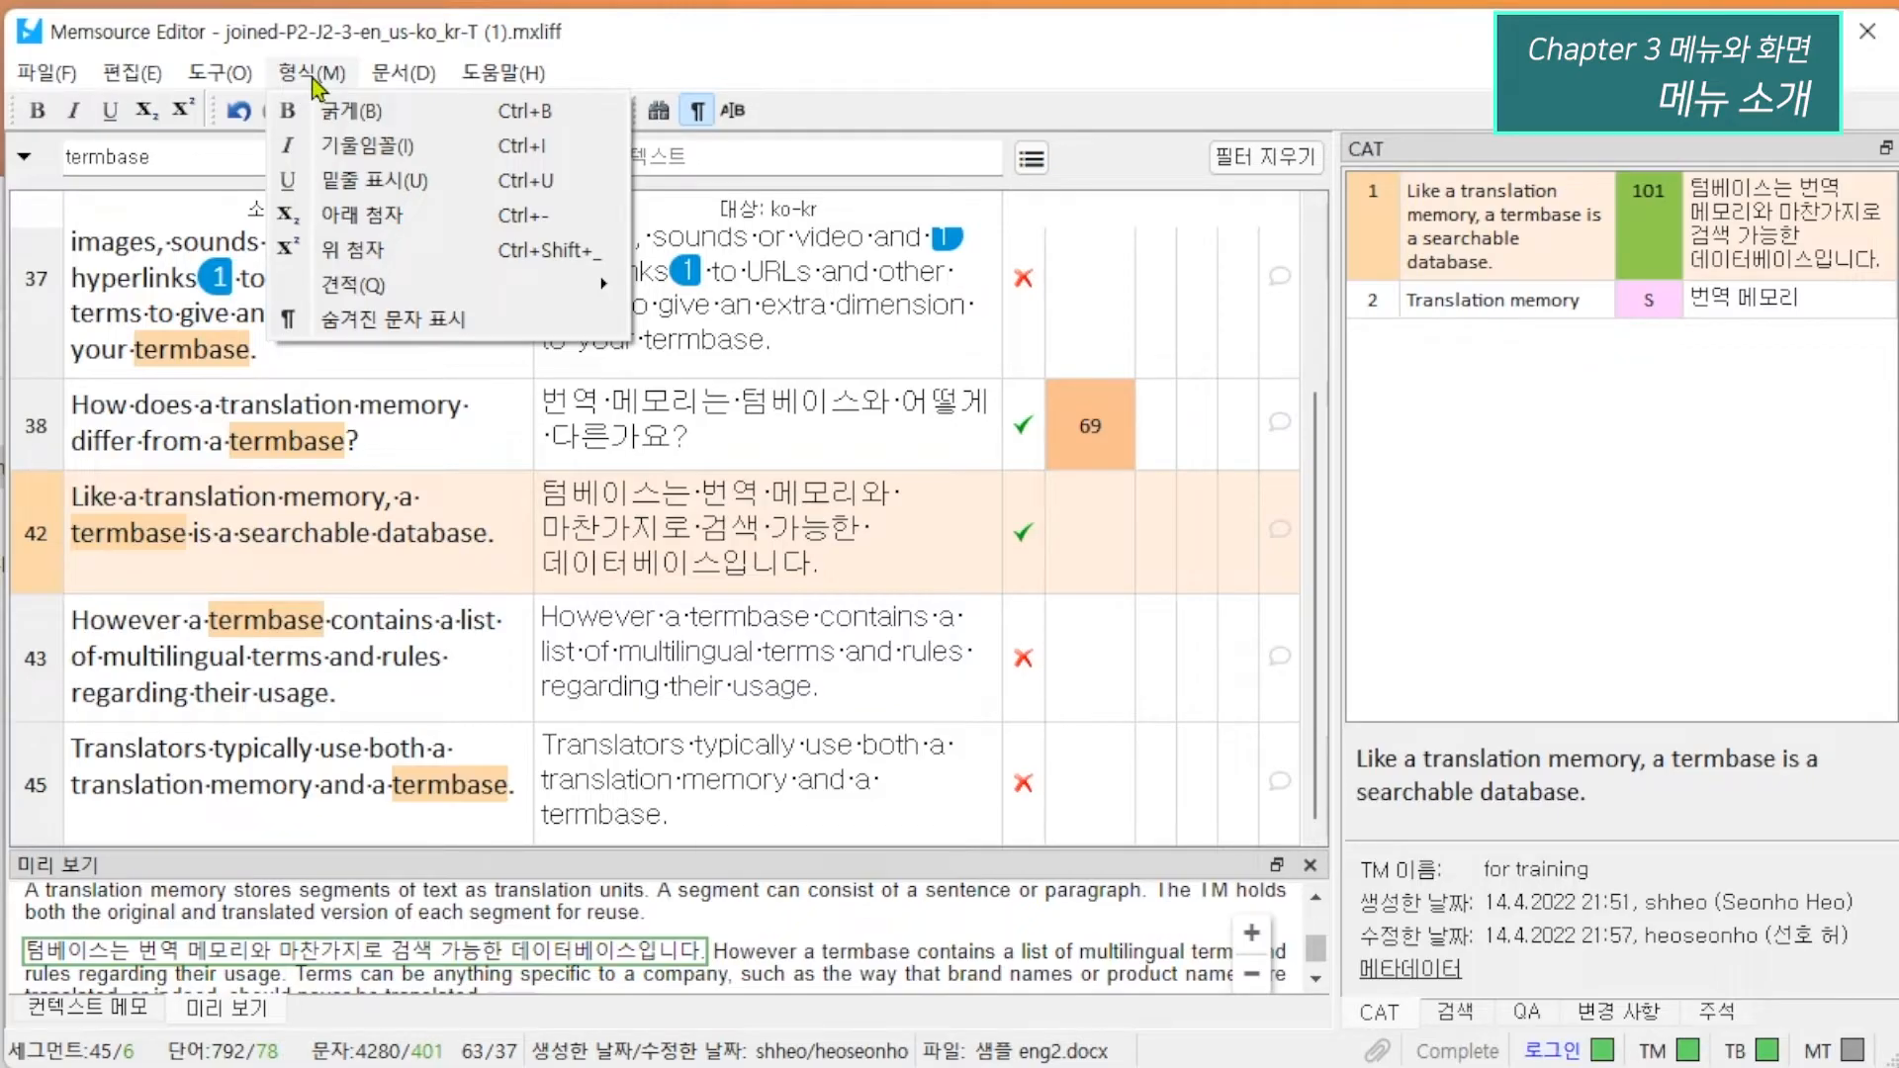
mouse_move(398, 79)
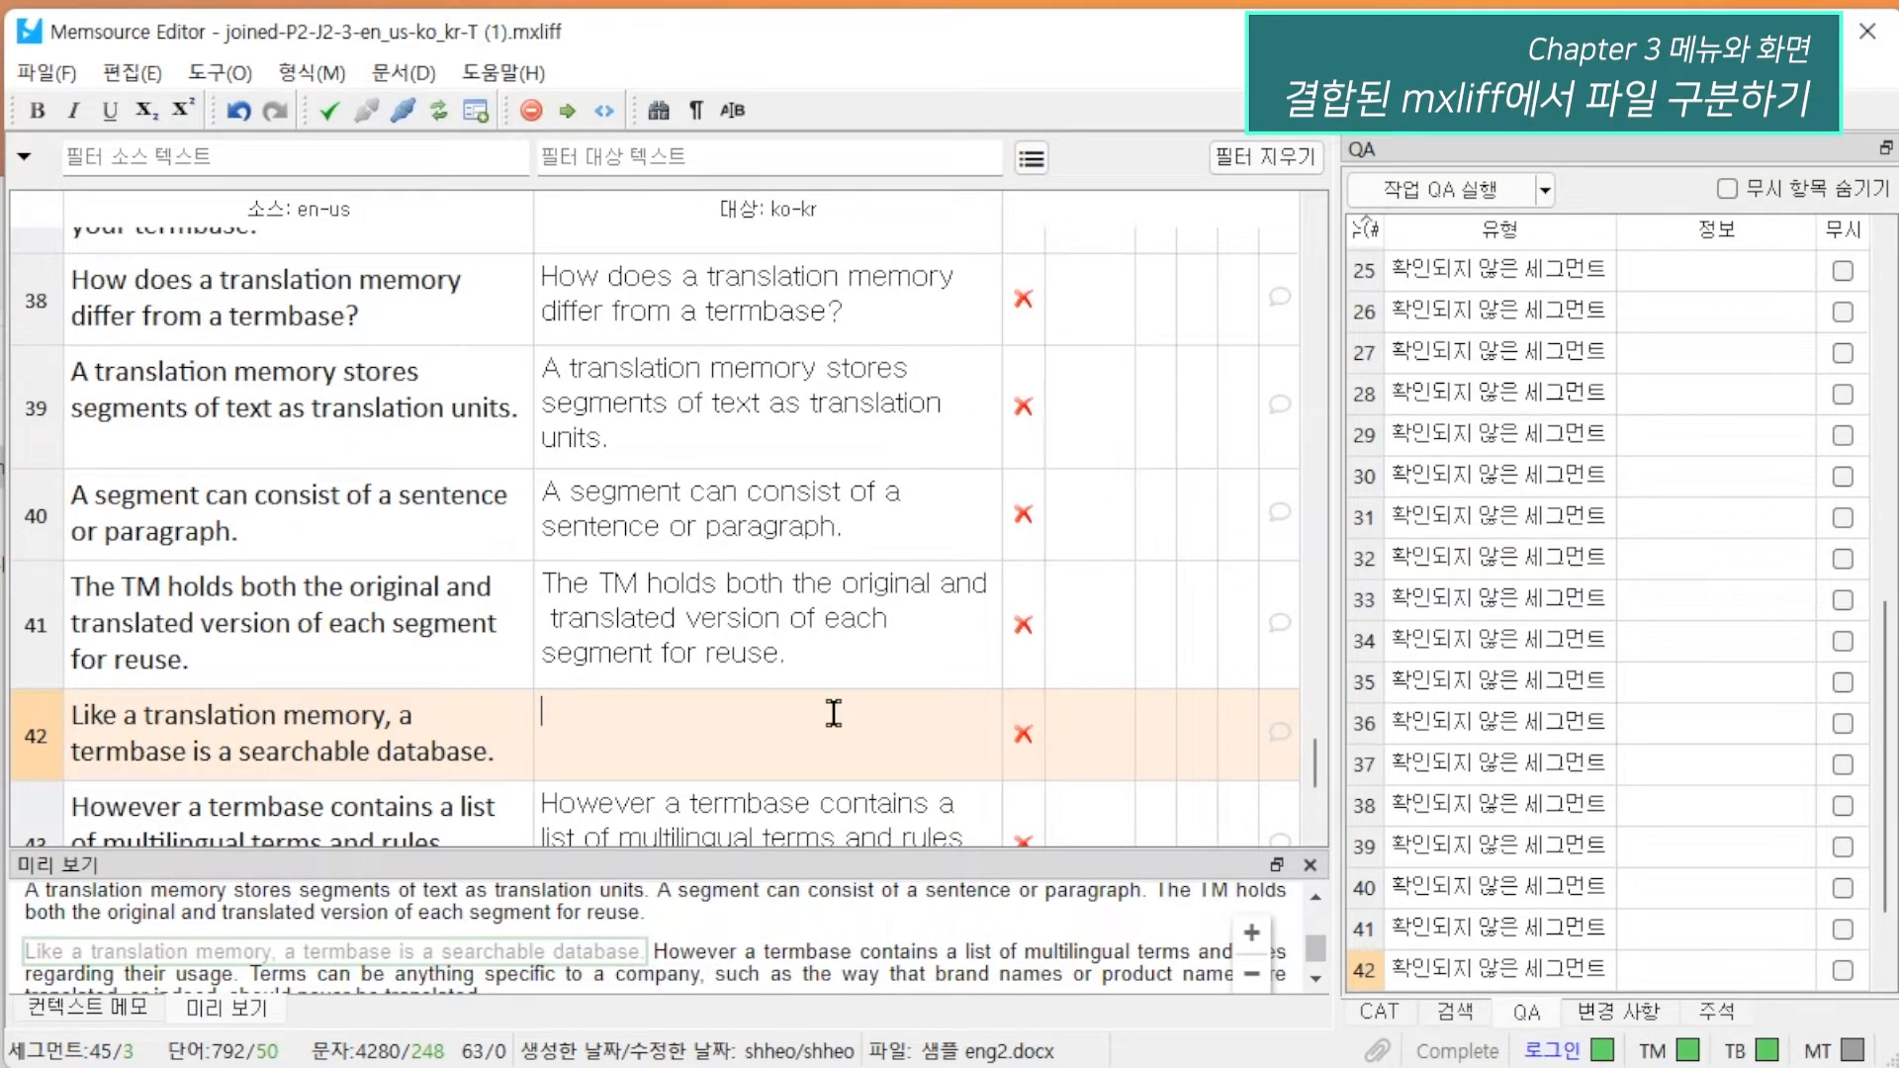
Check the file headings in the joined MXLIFF to see where 샘플 eng1.docx and 샘플 eng2.docx begin.
scroll(833, 712, up, 10)
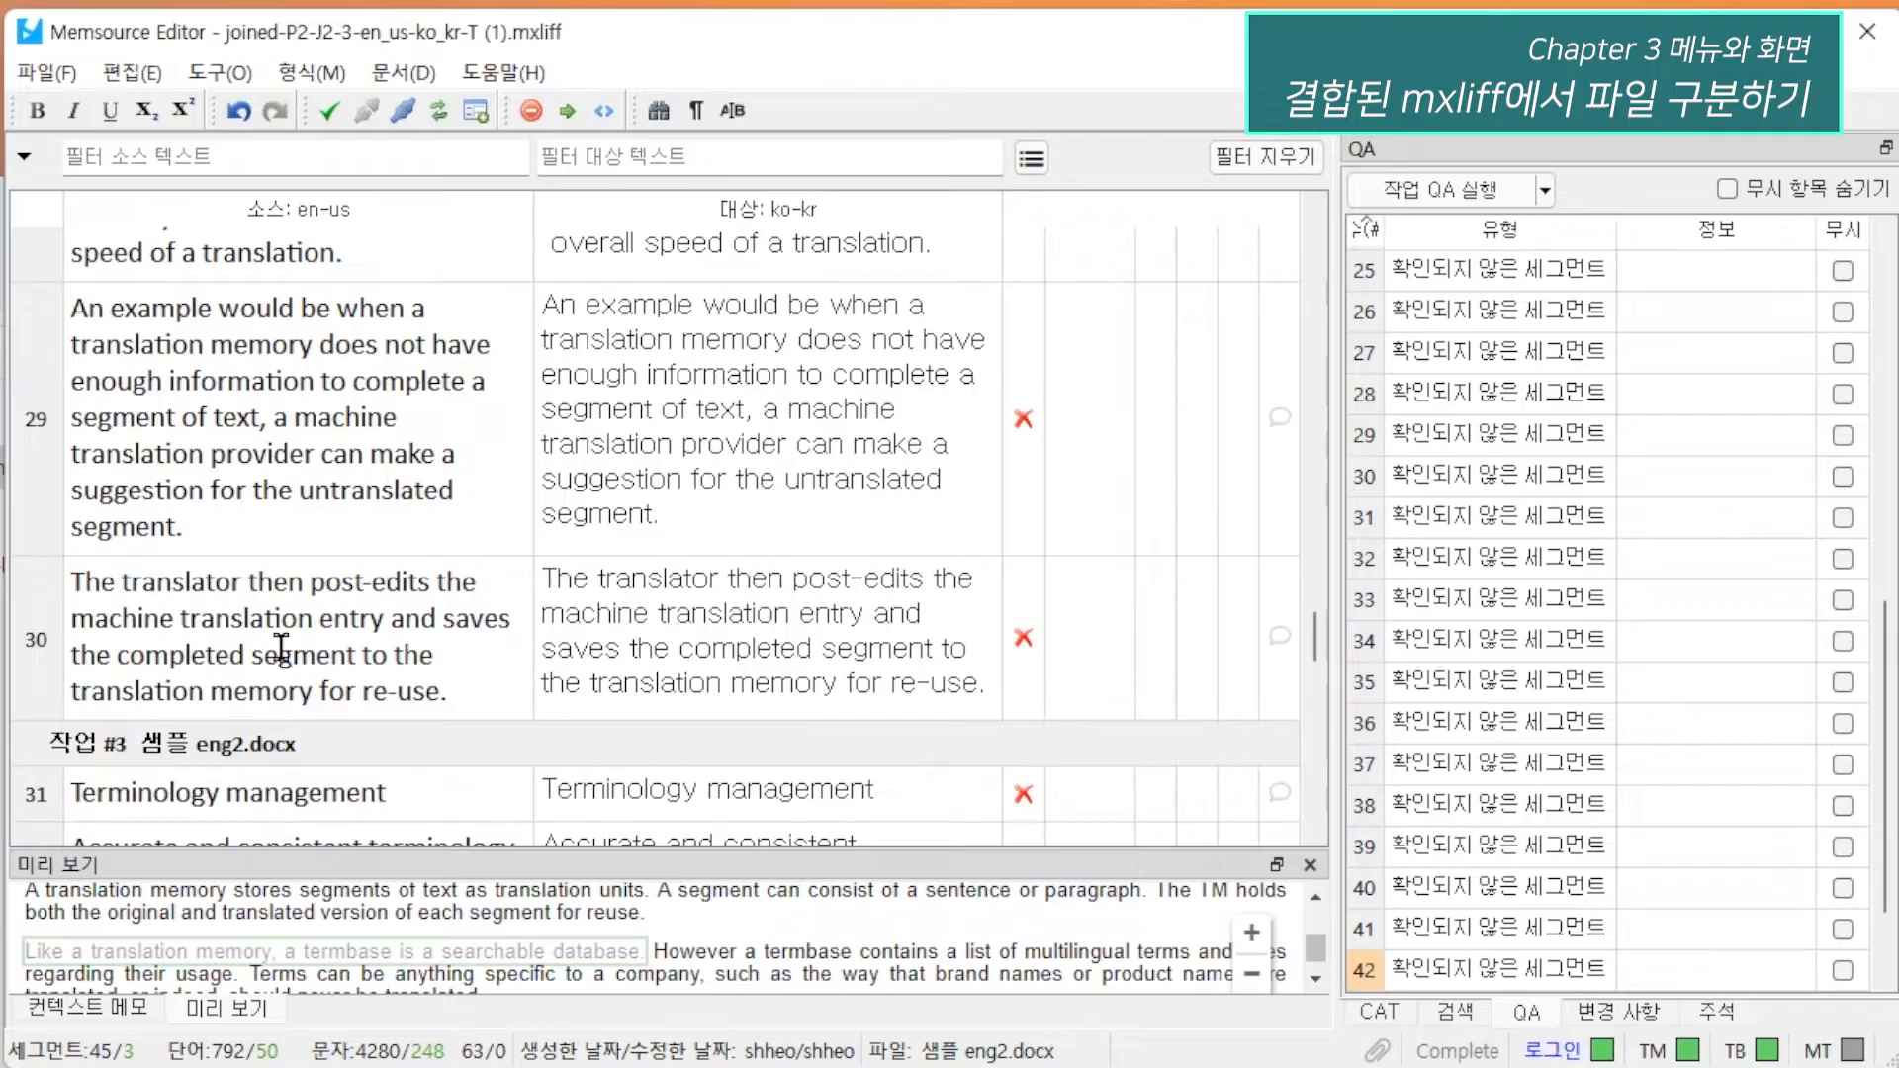
scroll(247, 569, up, 20)
scroll(354, 584, up, 3)
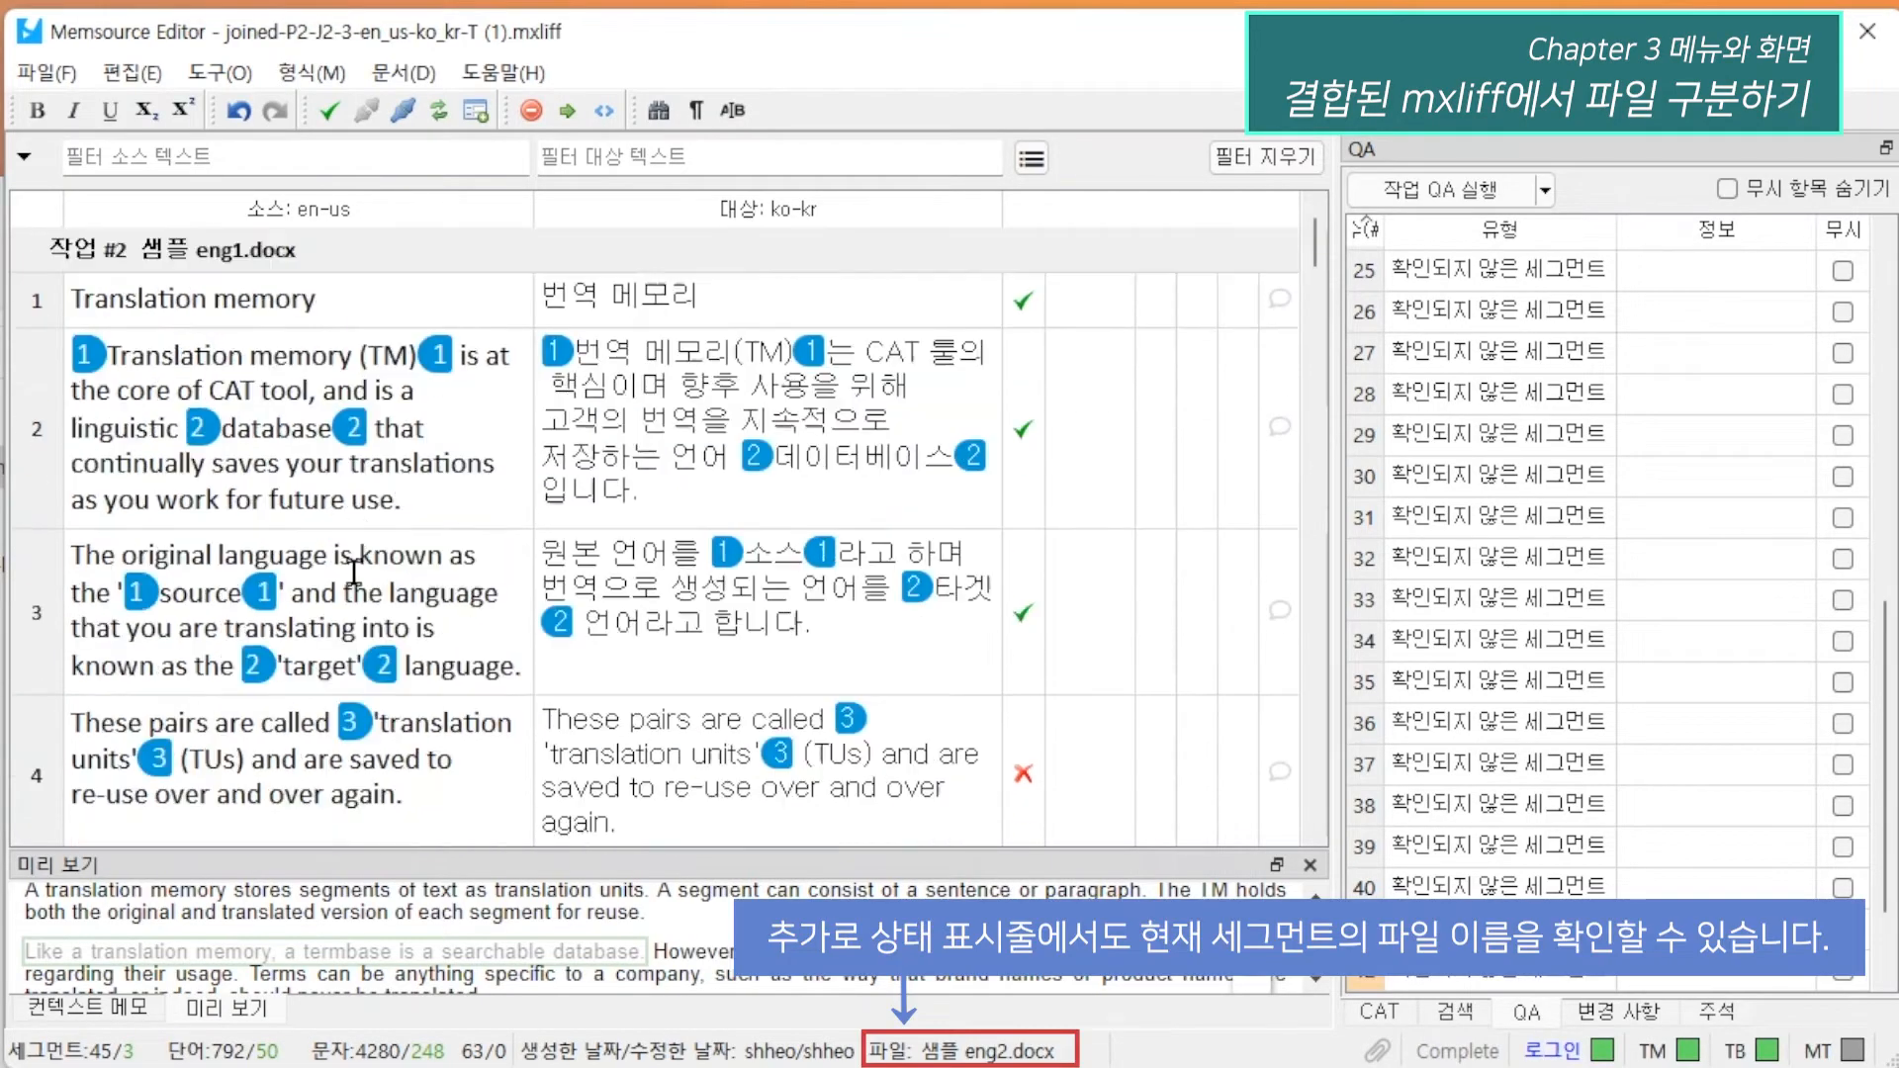
scroll(625, 562, down, 20)
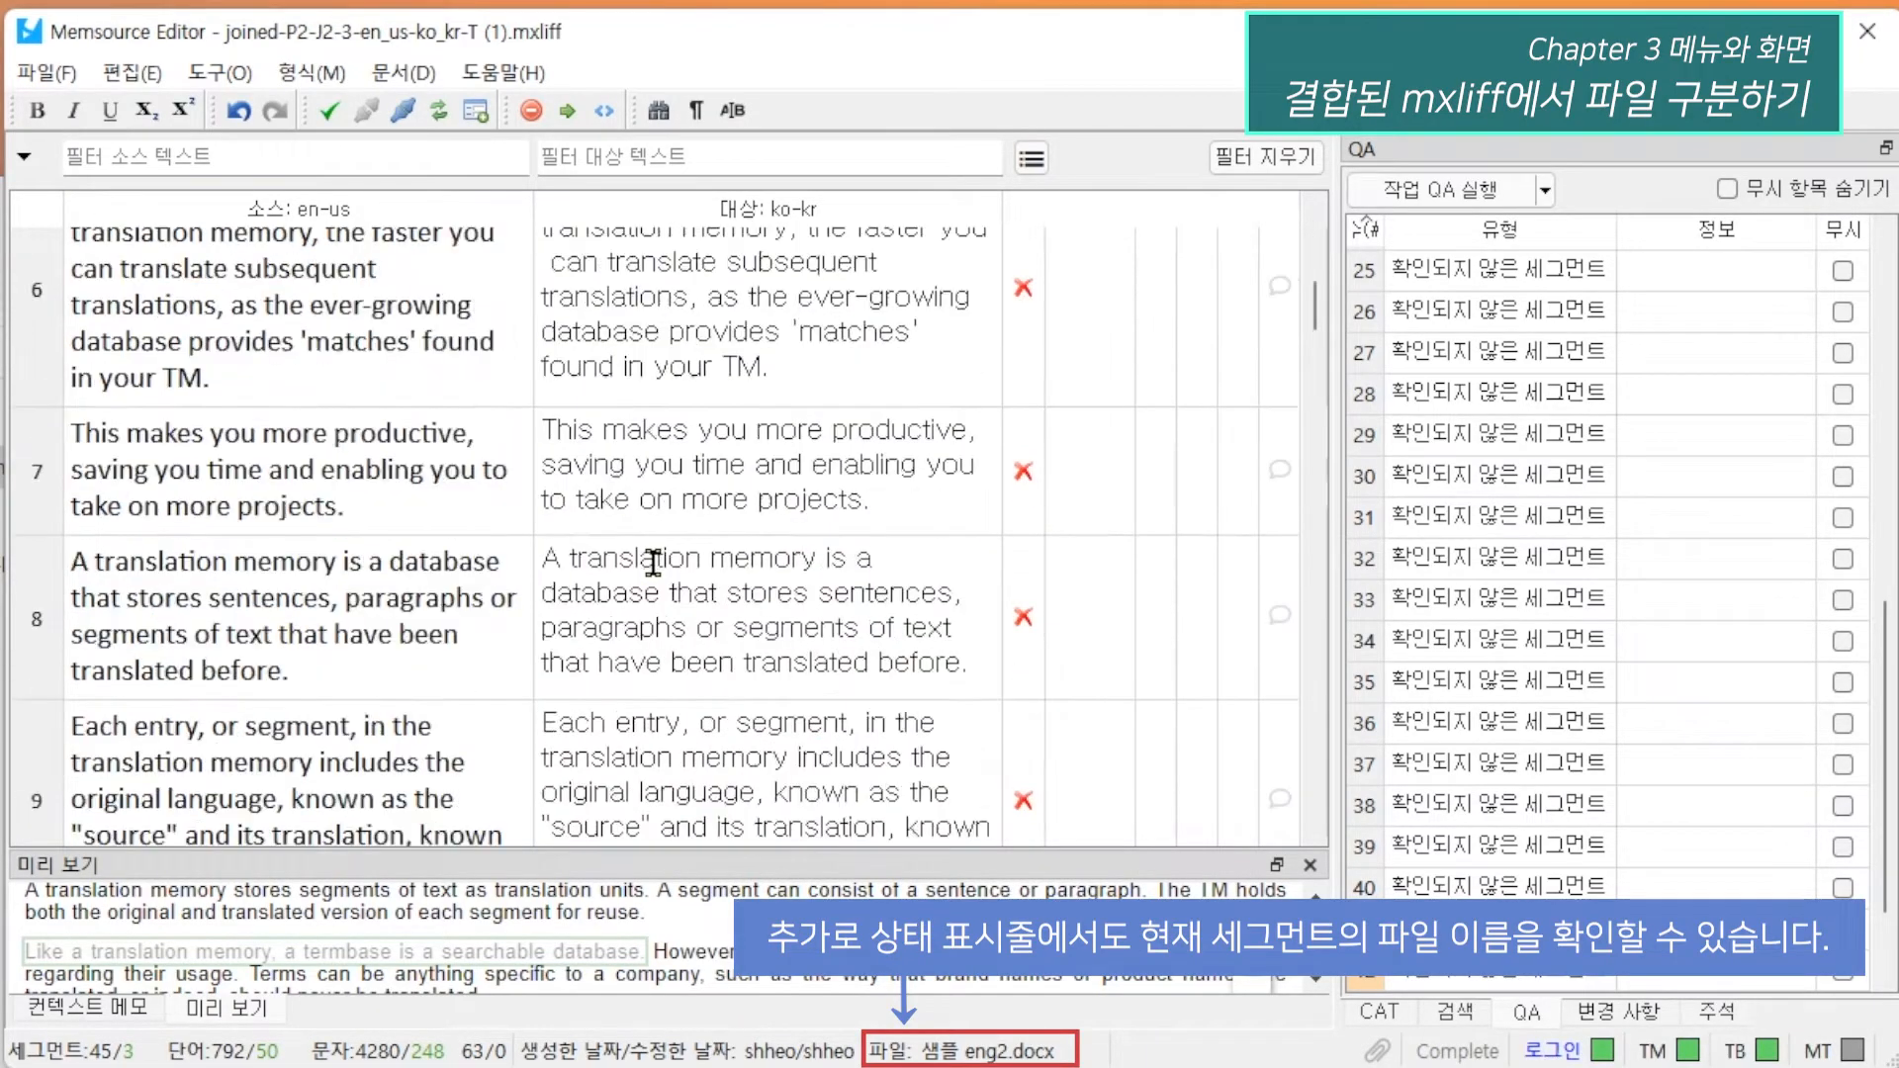
Replace the target text of segment 1 with 번역 메모리 and confirm the segment.
scroll(688, 758, up, 3)
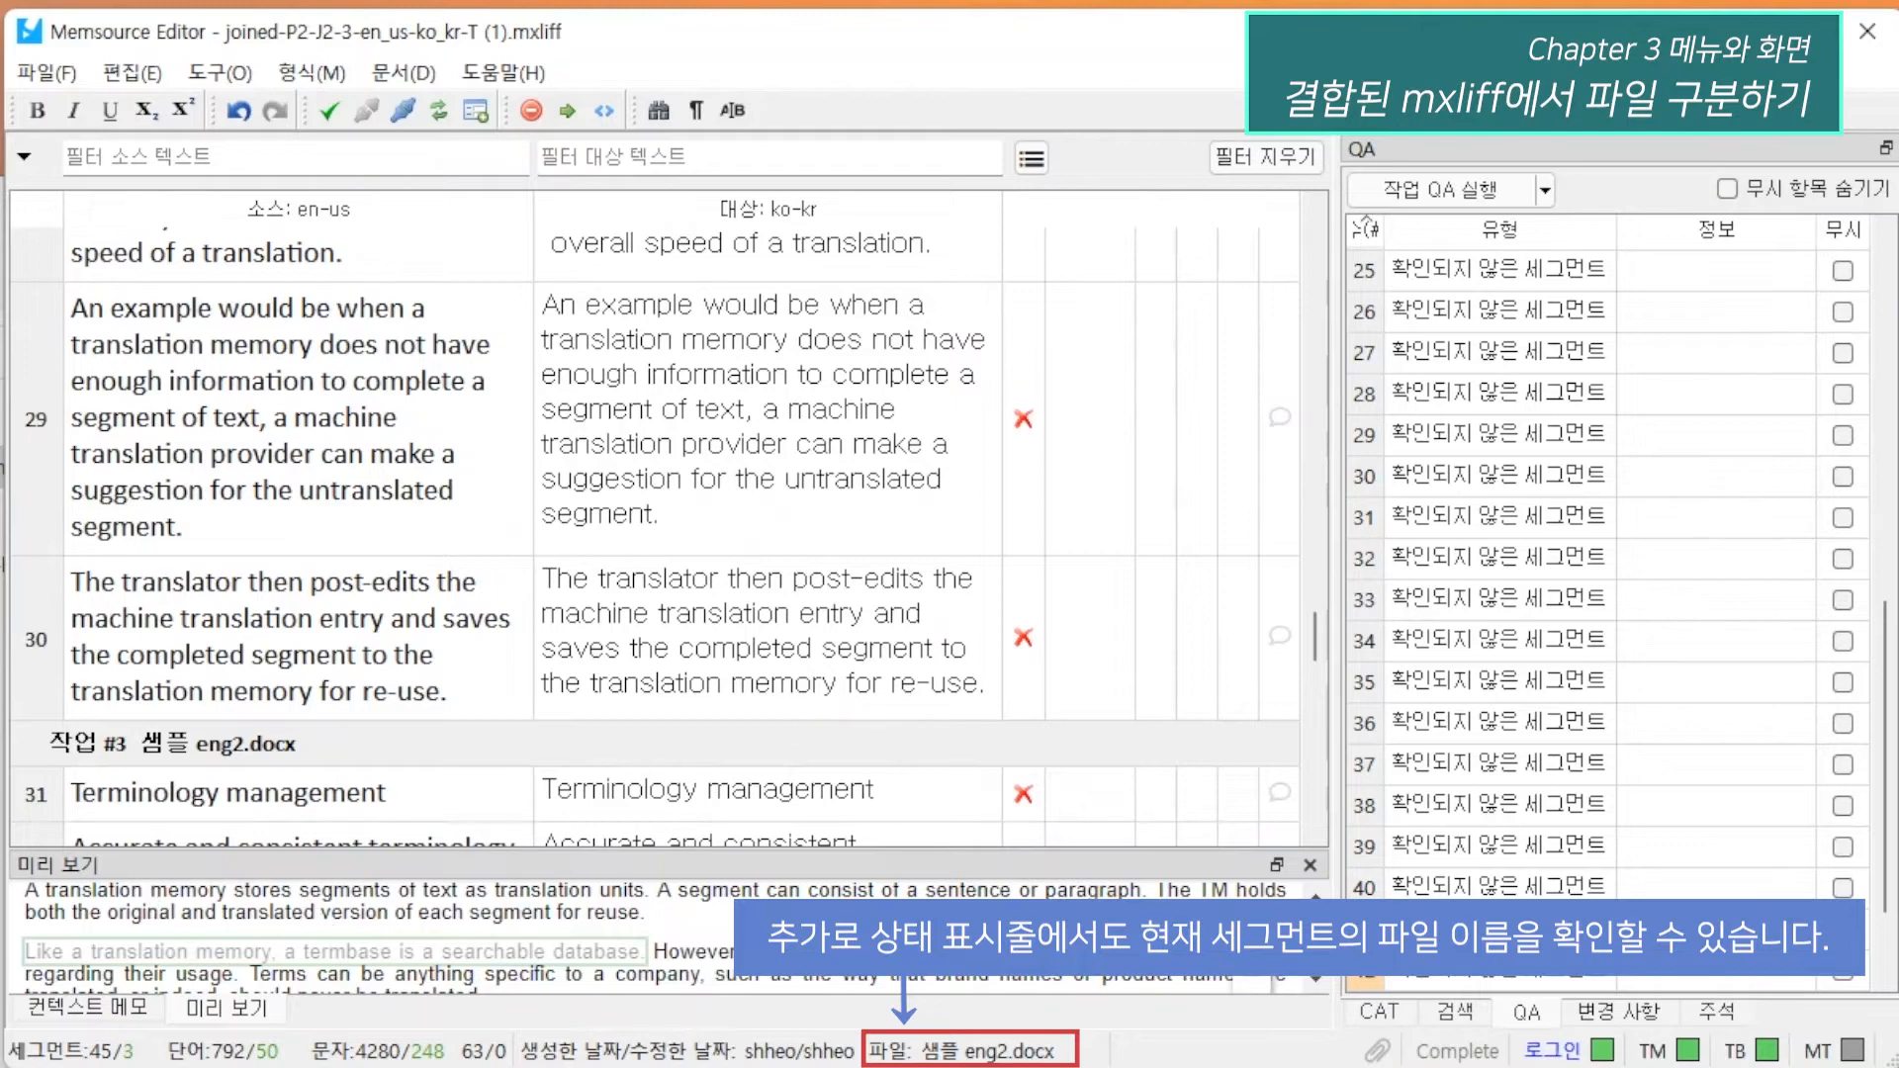
scroll(363, 707, up, 20)
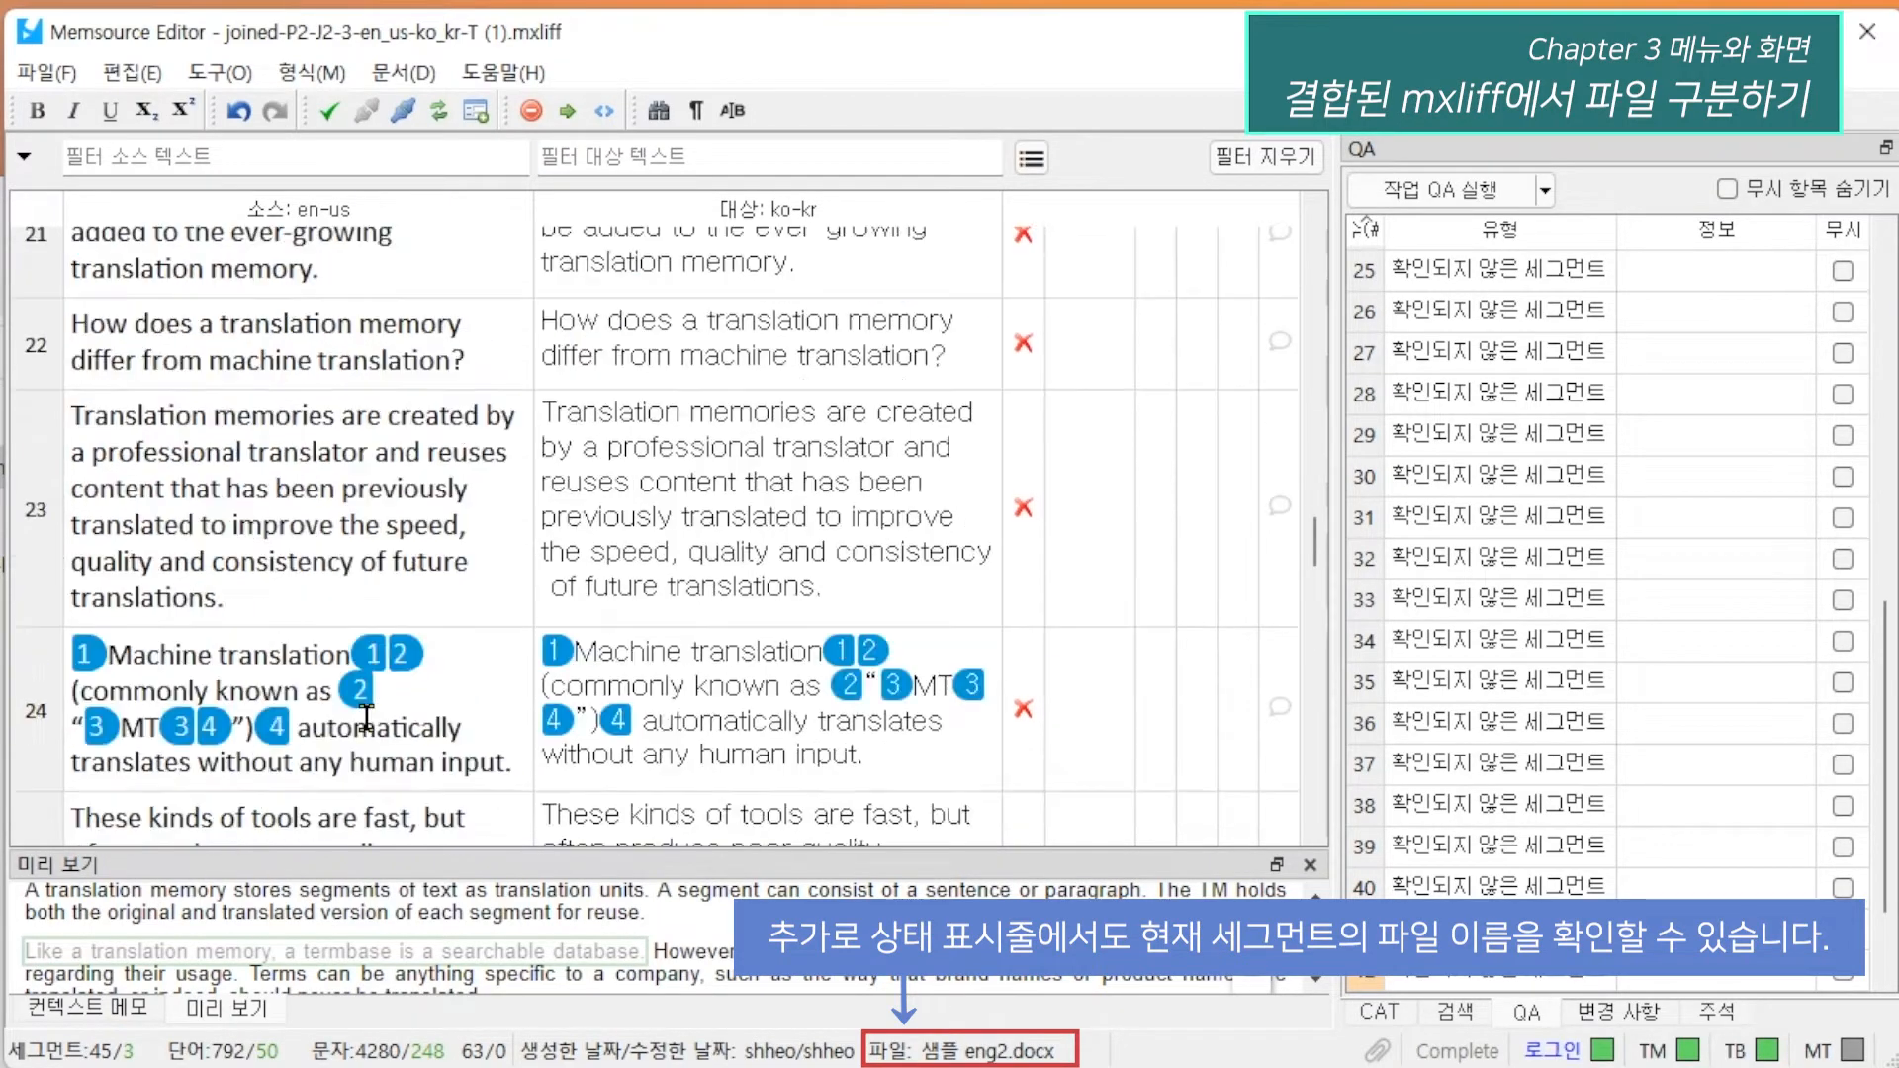
scroll(364, 636, up, 2)
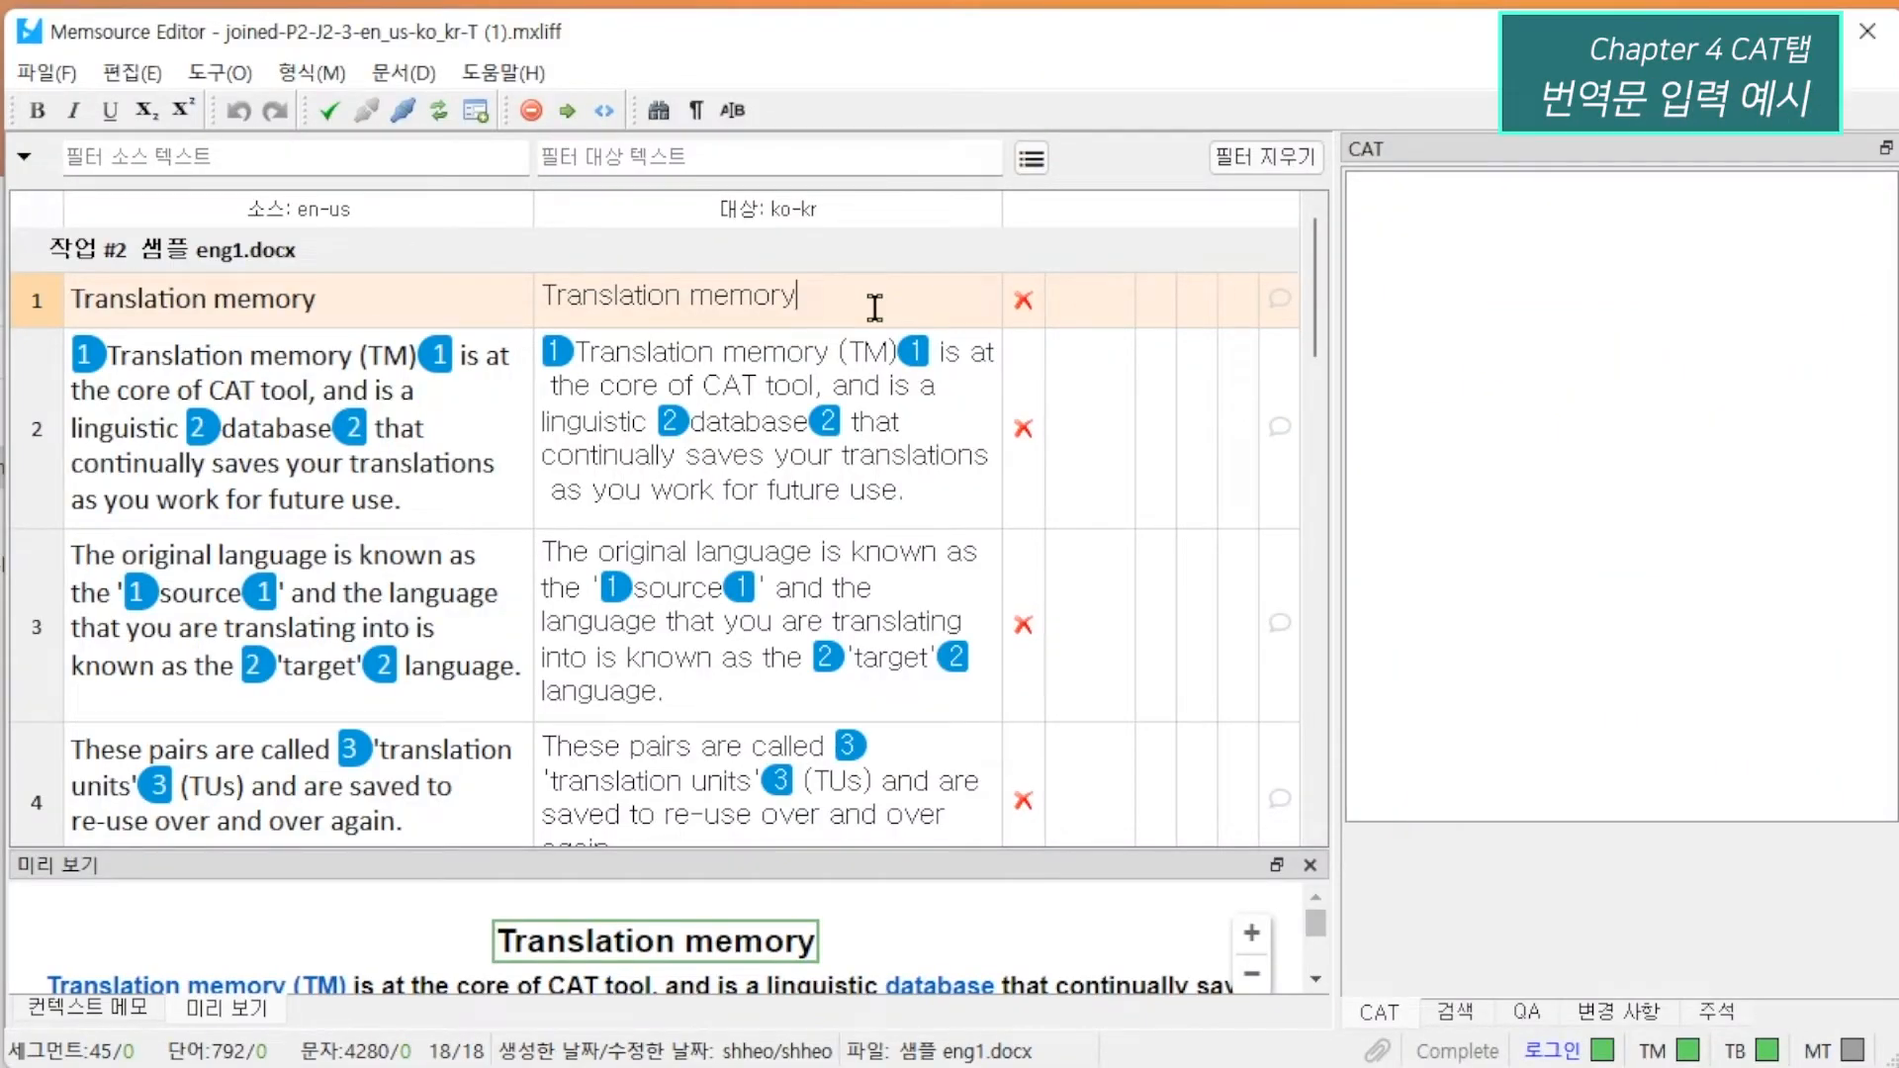
key(ctrl+a)
text(q)
key(BackSpace)
text(ㅅㅁ)
key(BackSpace)
key(BackSpace)
text(번여)
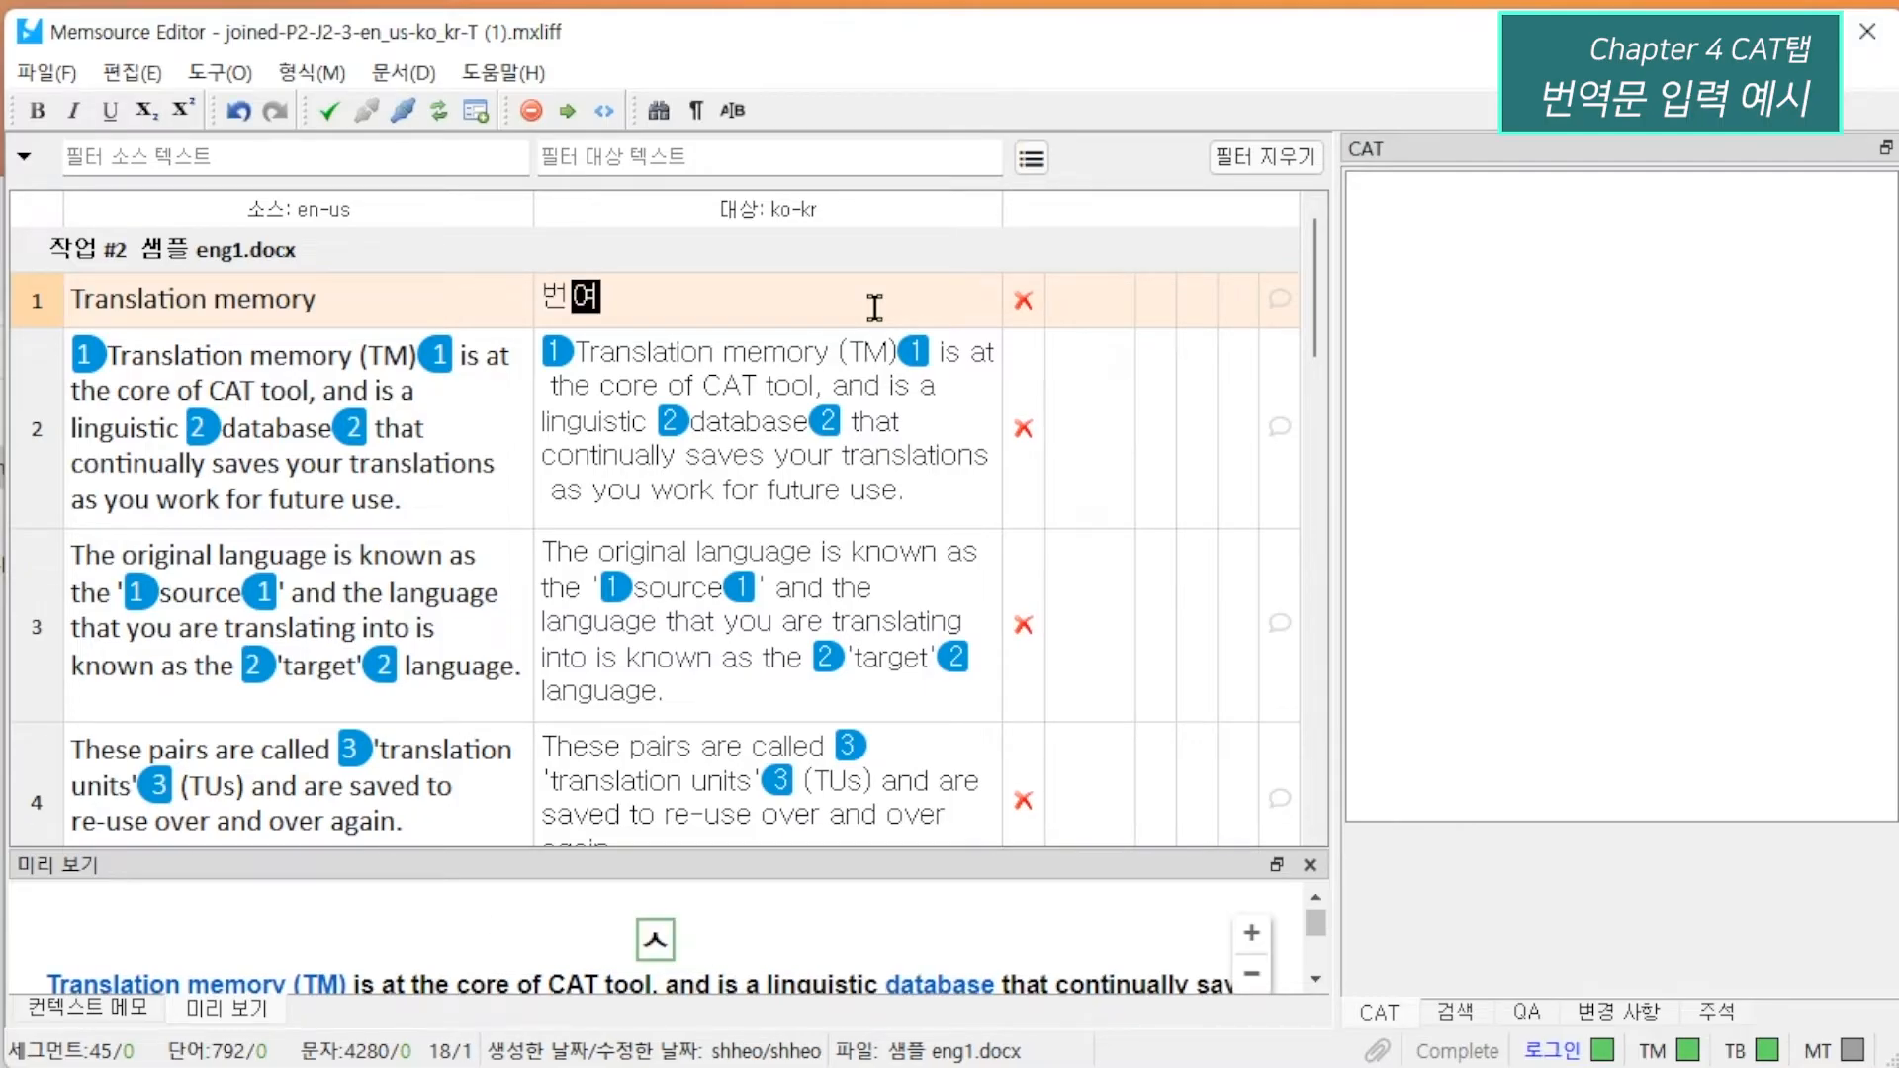
text( 메모리)
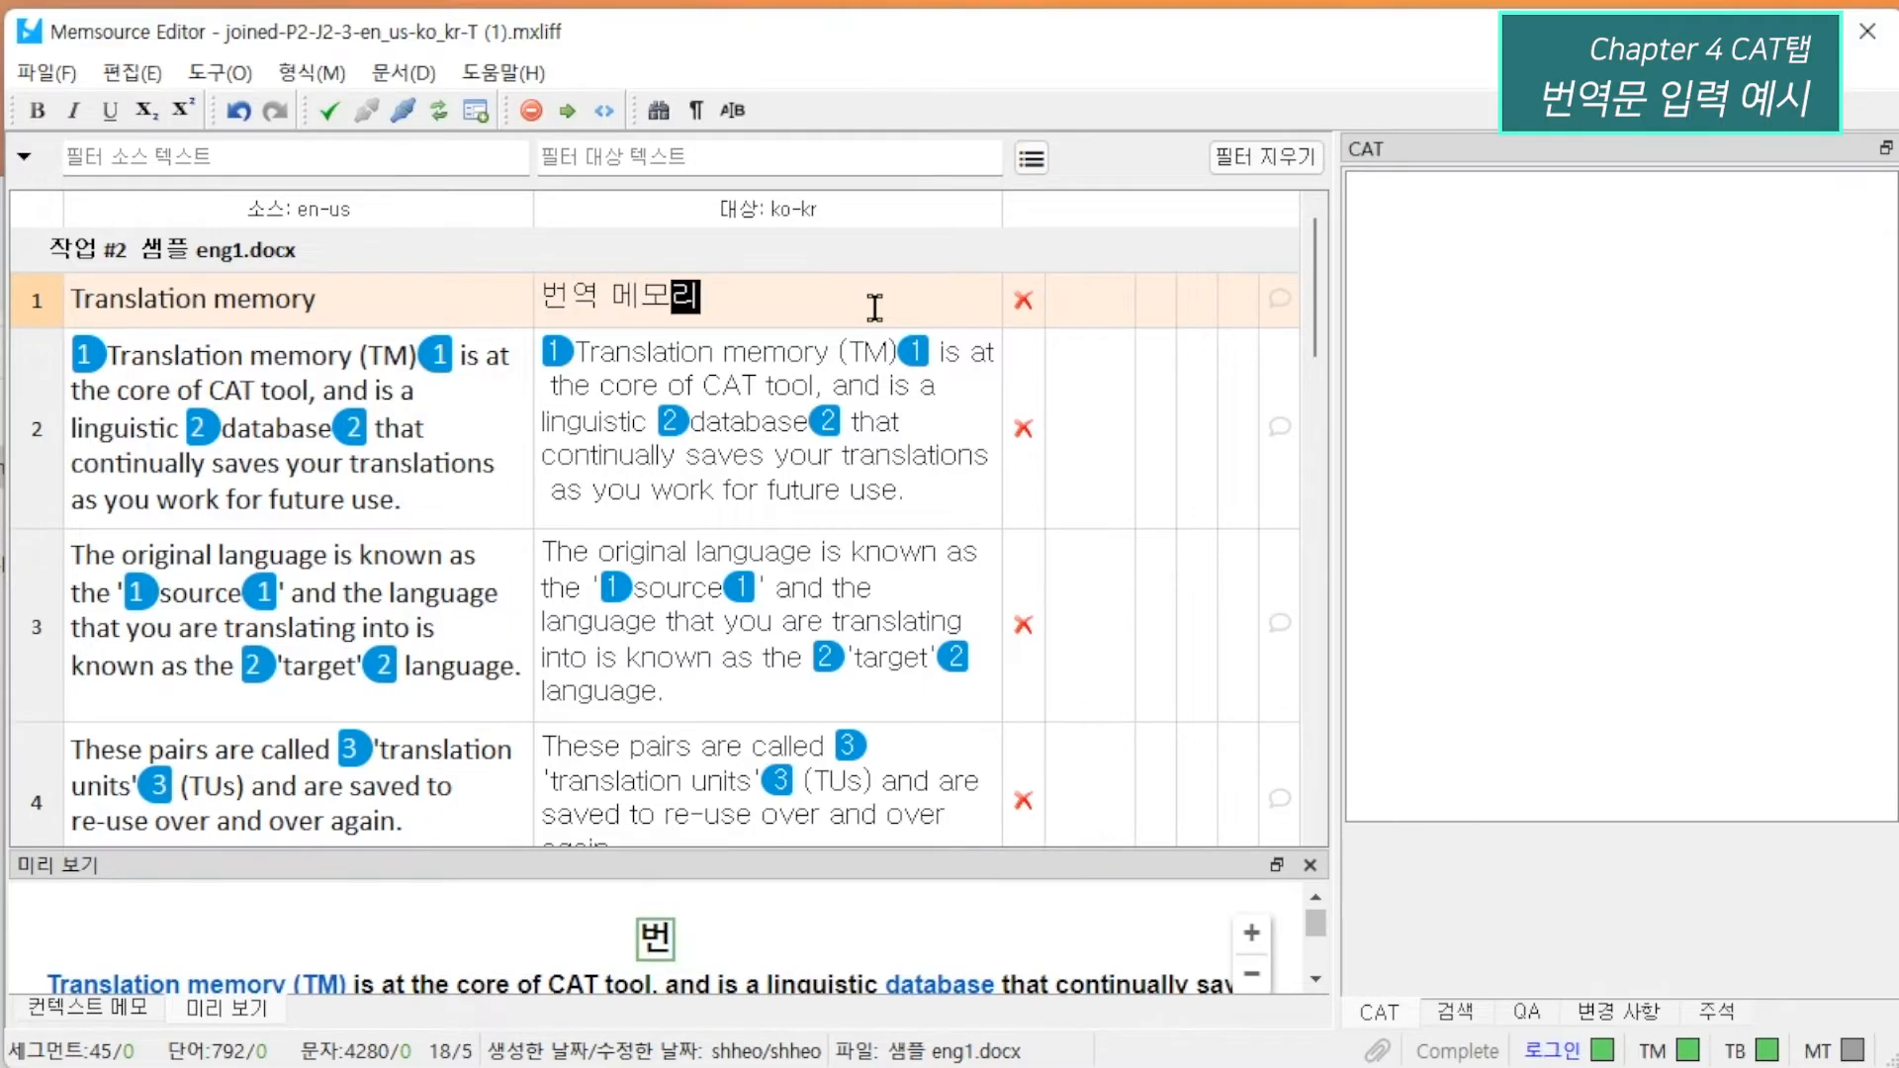
key(ctrl+Return)
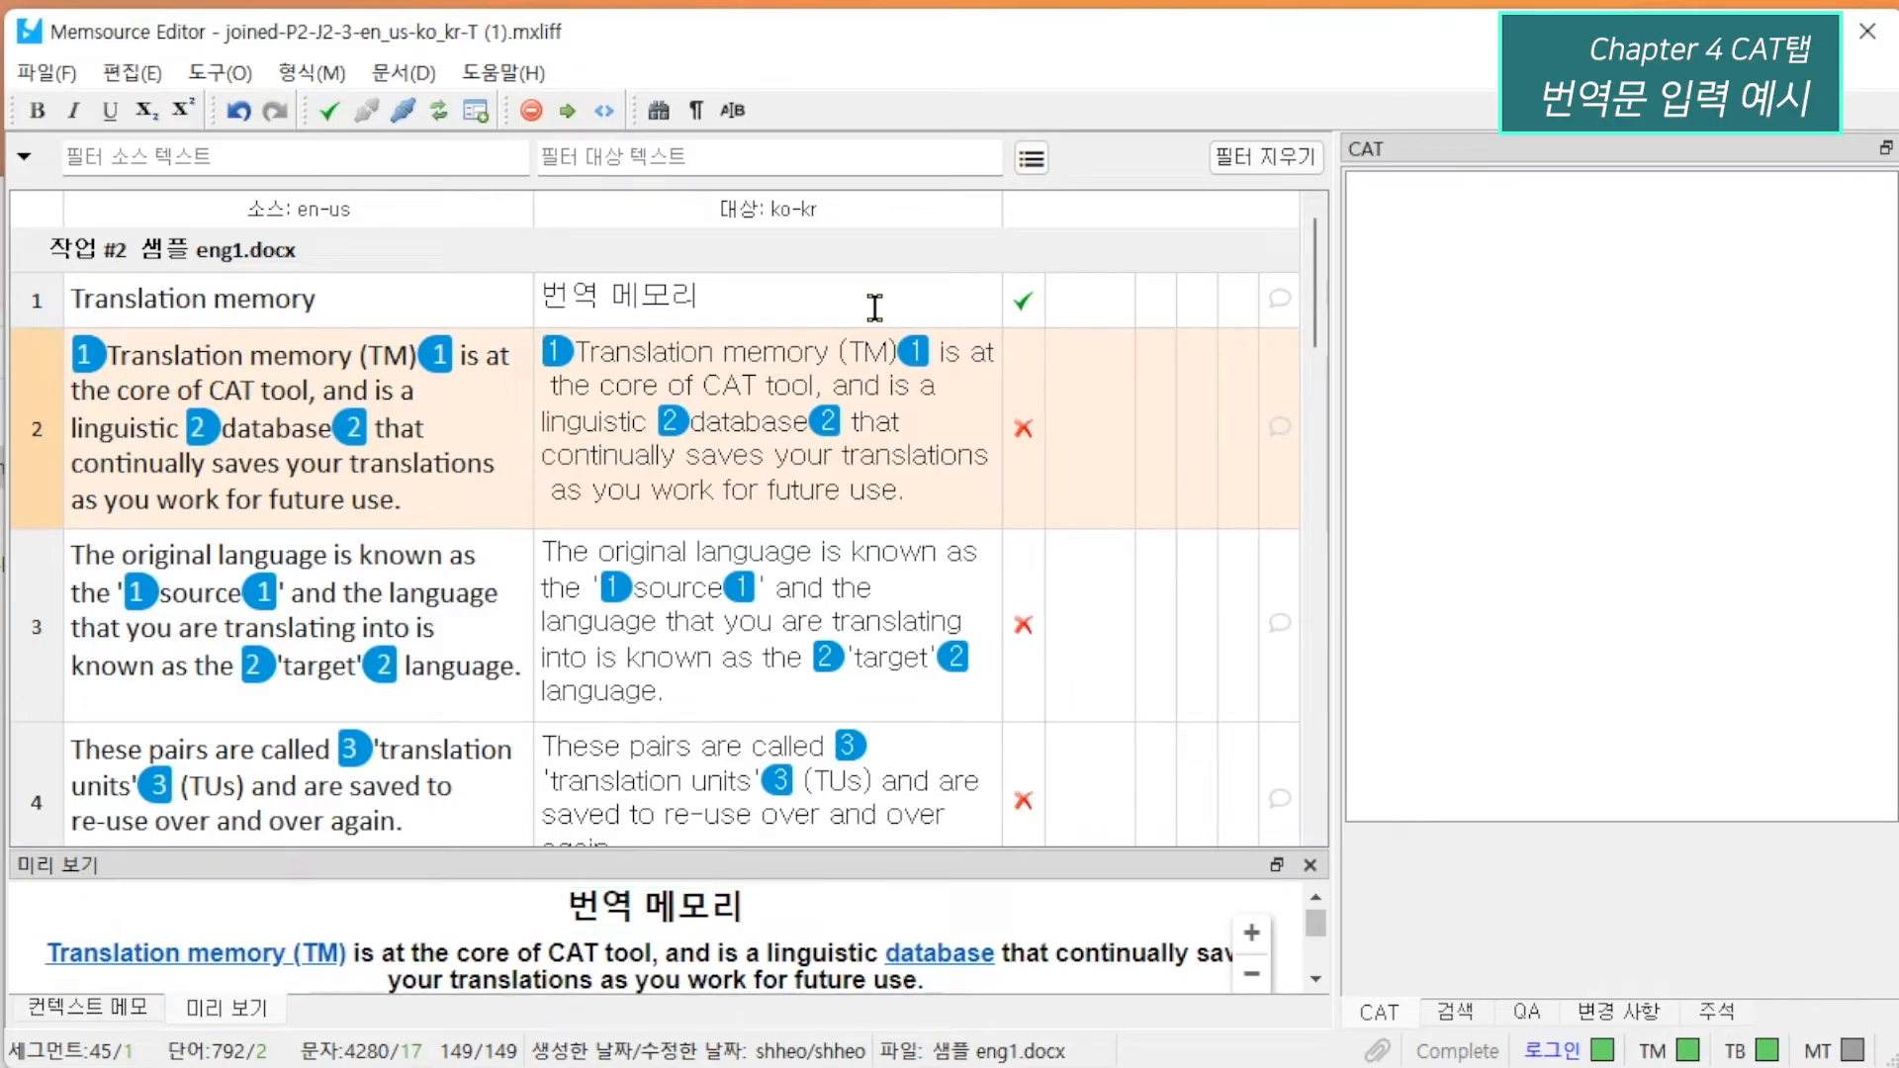
Begin segment 2's target with 번역 메모리(TM) inside tag pair 1, followed by 는 CAT 툴의 핵심이며 향후 사용을 위해 고객의 번역을 지속적으로 저장하는 언어.
drag(576, 353, 829, 352)
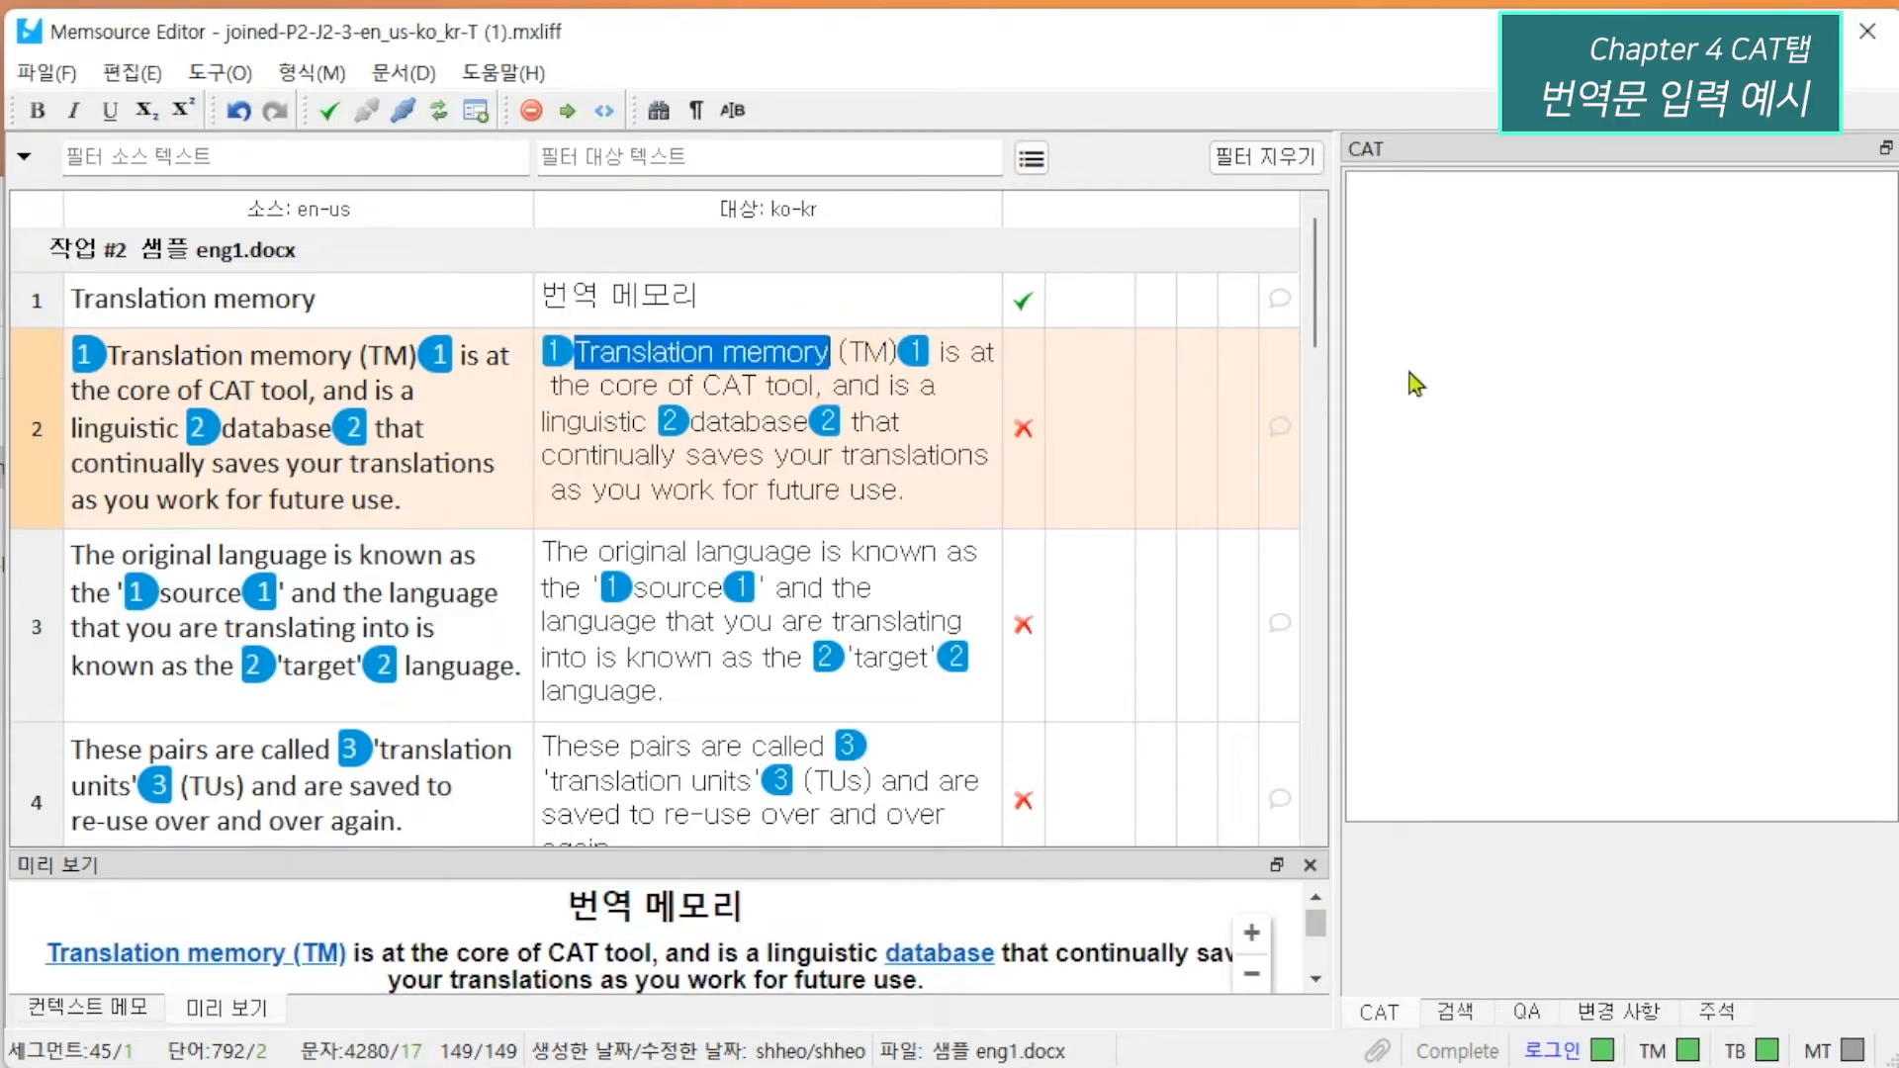
text(번역 메모리(TM))
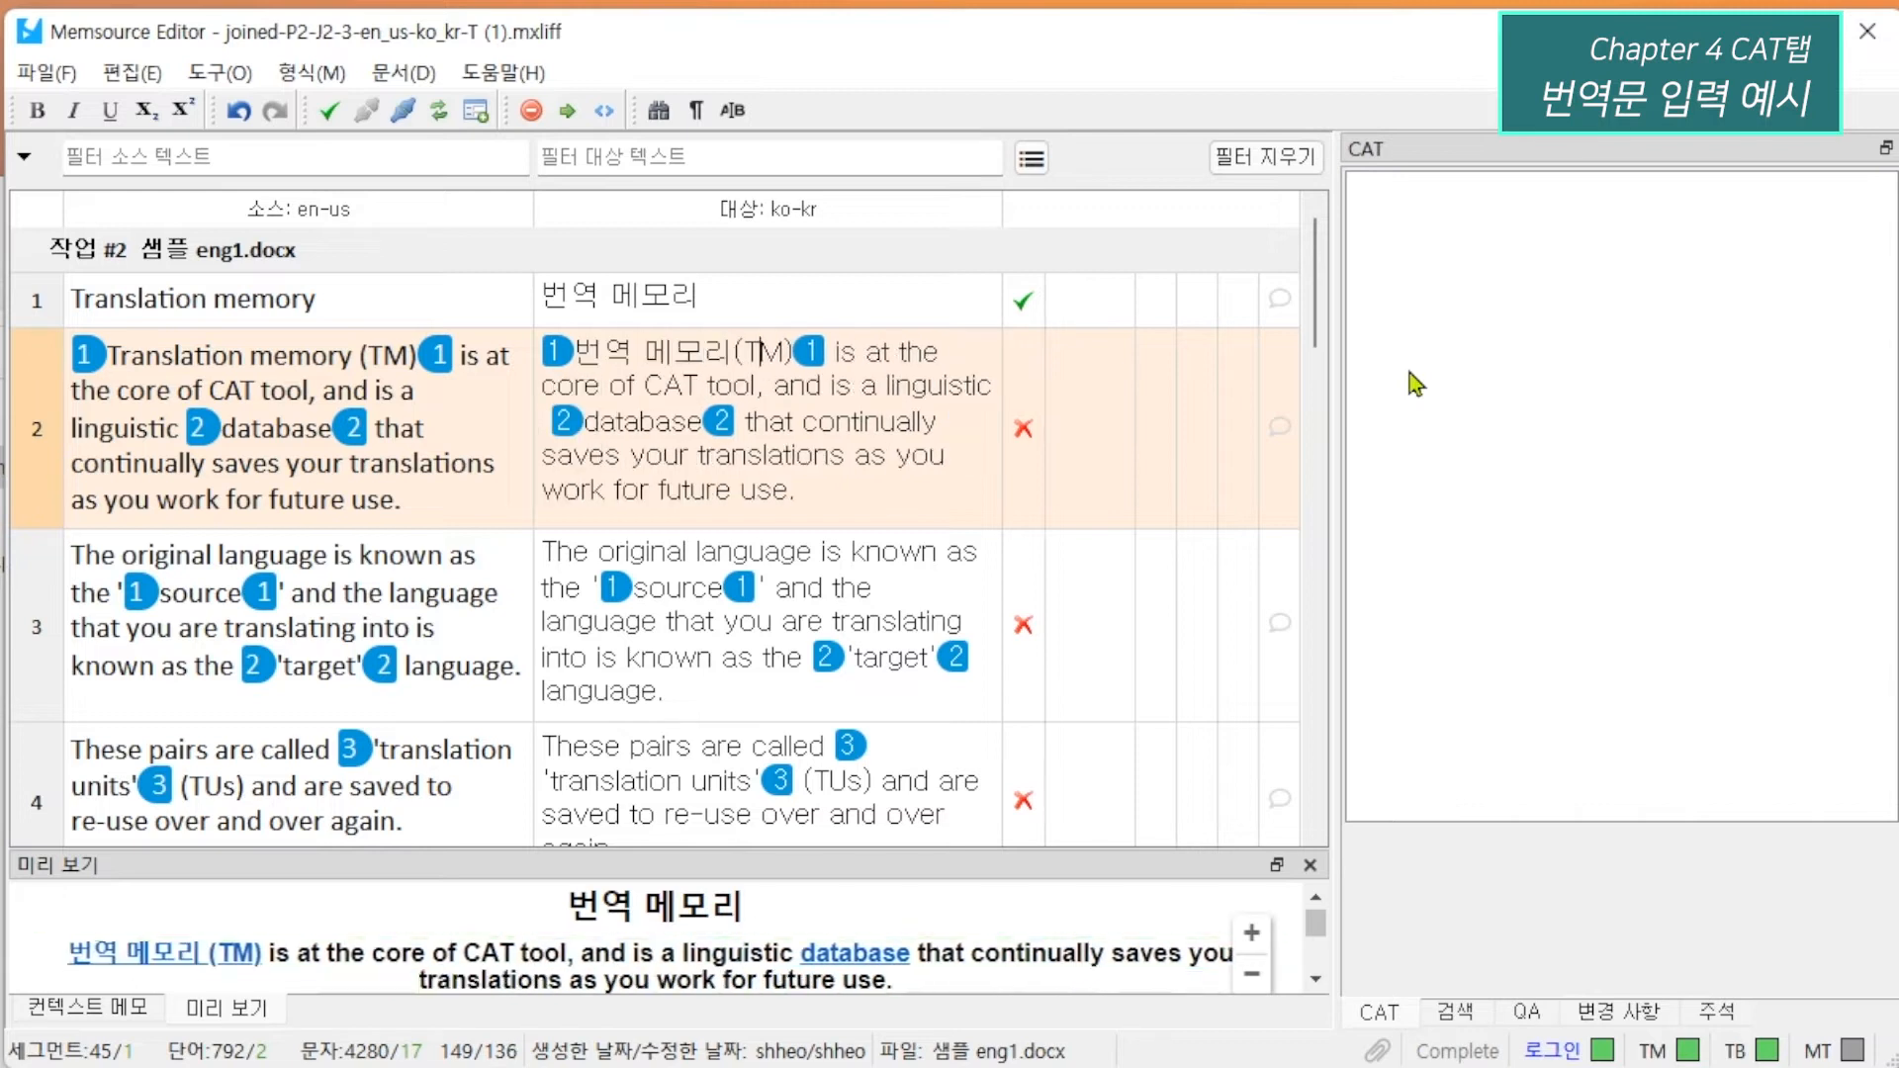
text(는 CAT 툴의 핵심)
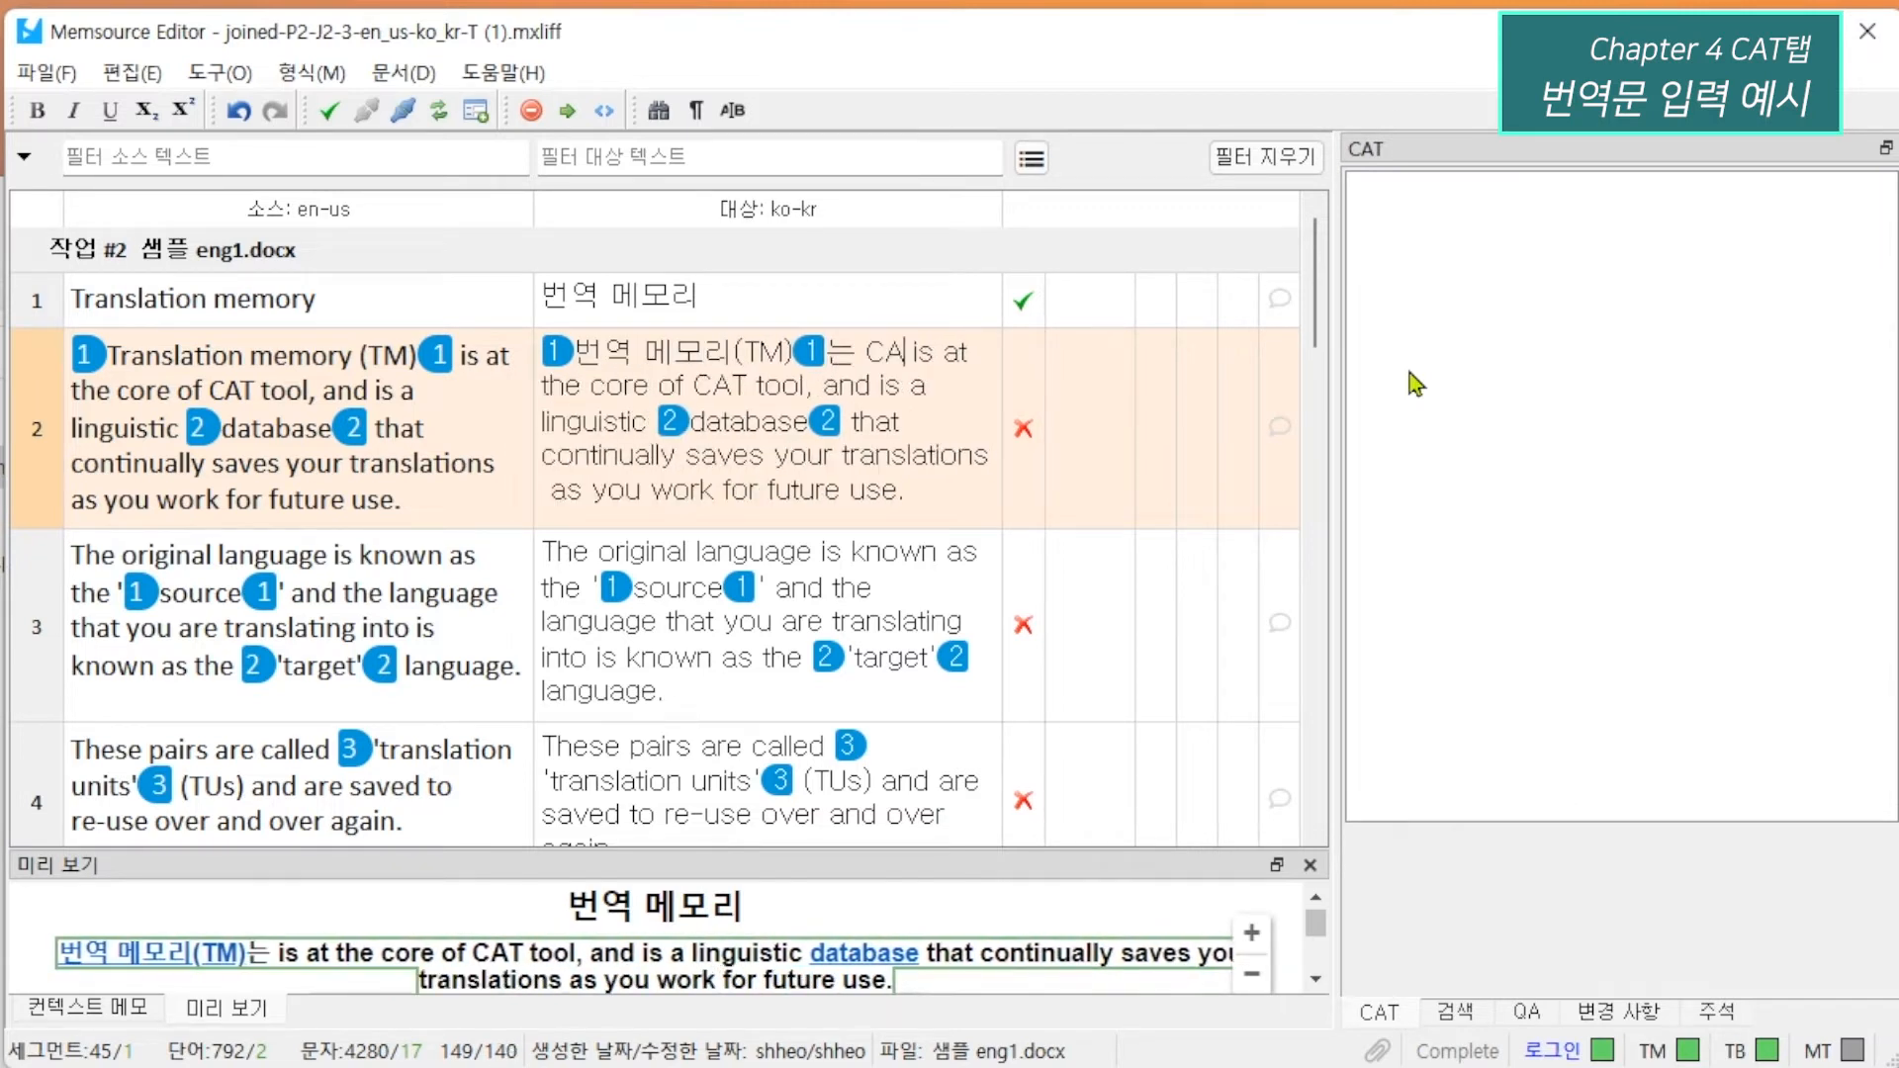
text(이며 향후 사용을 위해 )
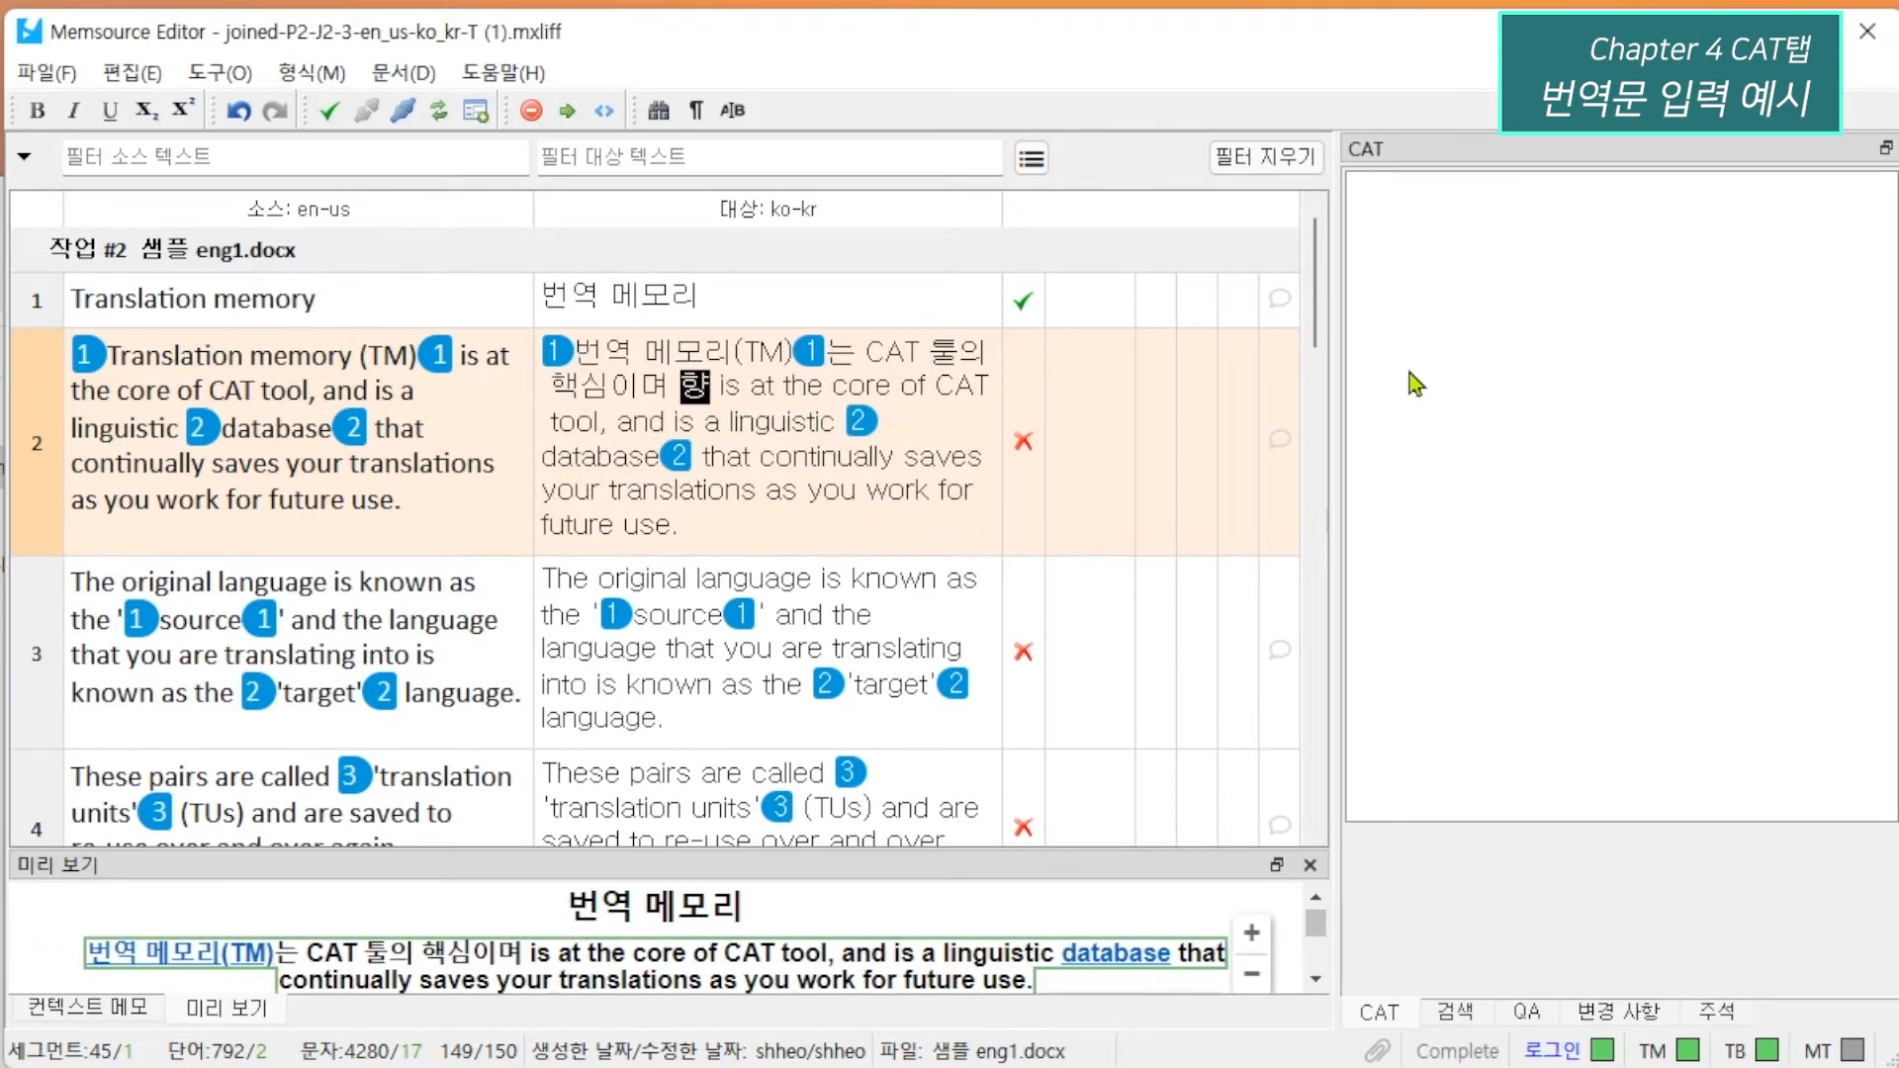
text(고객의 번역을 지속적으로 저장)
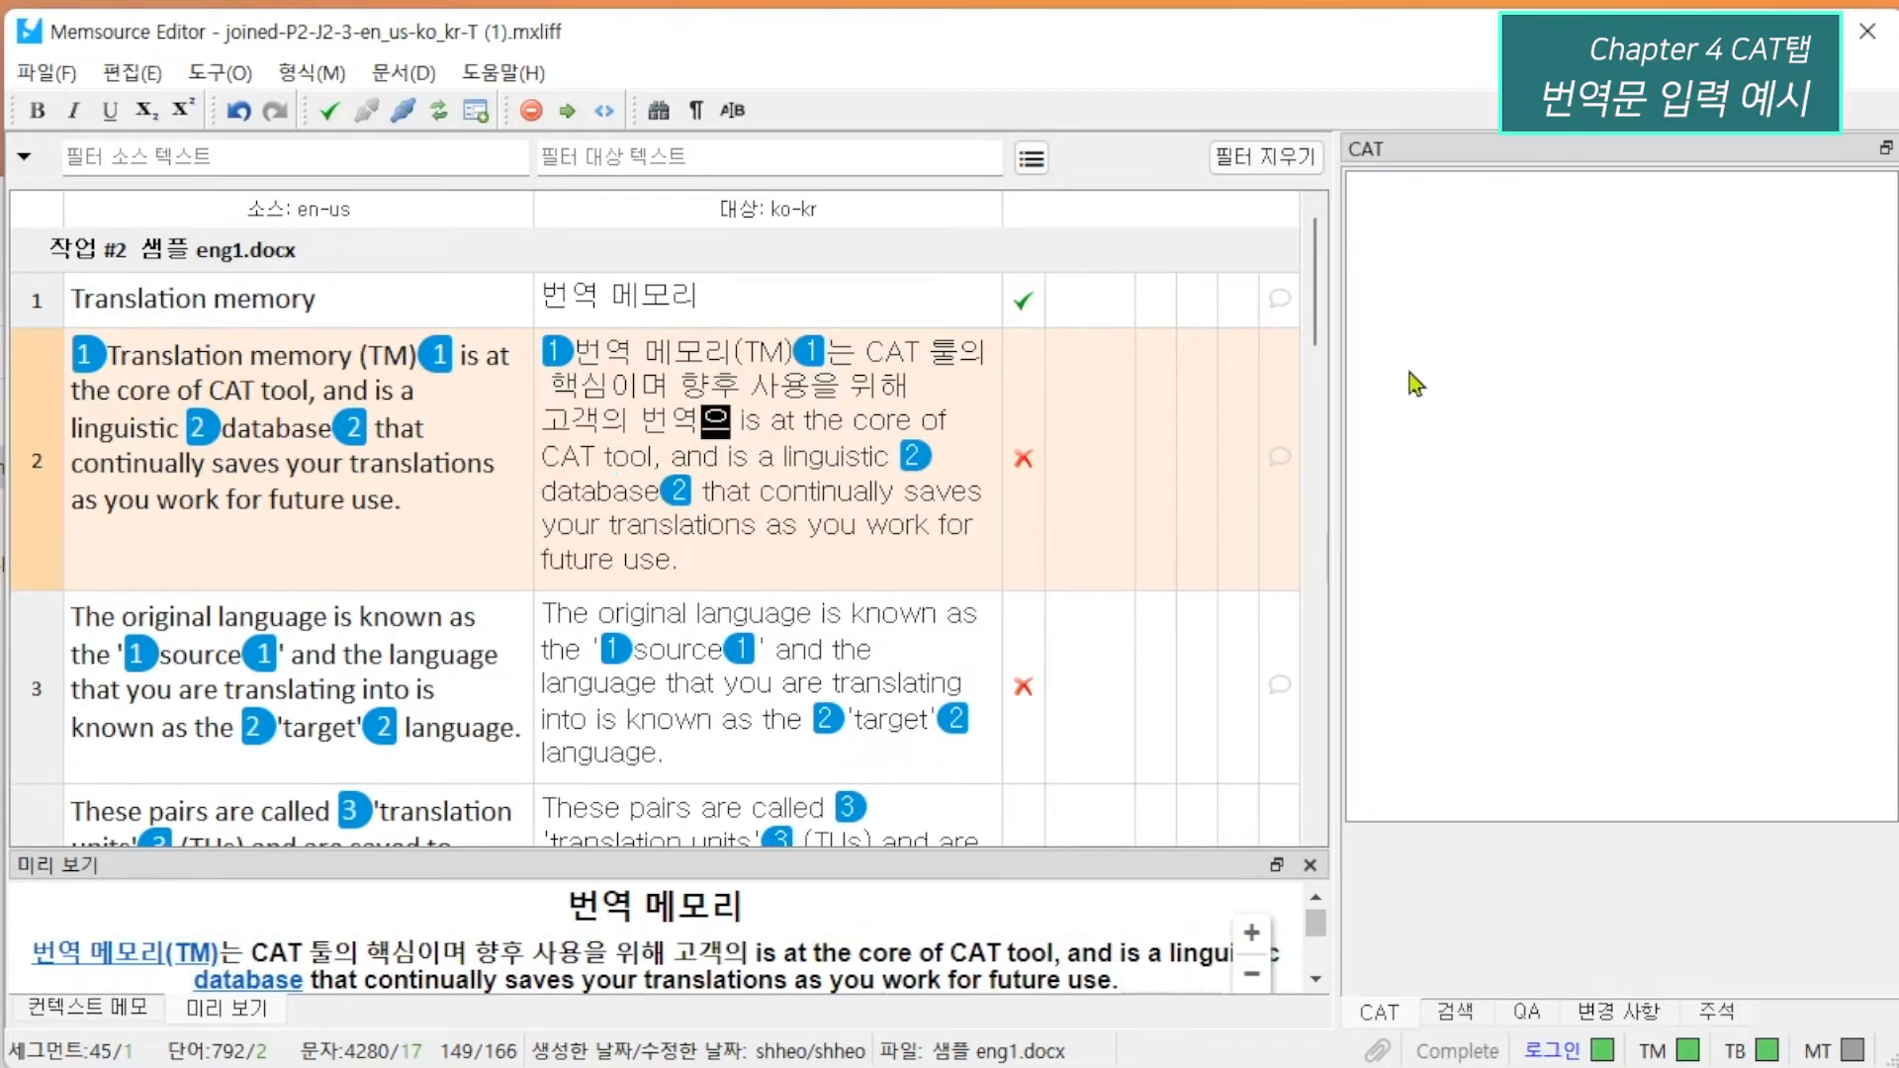
text(하는 언어)
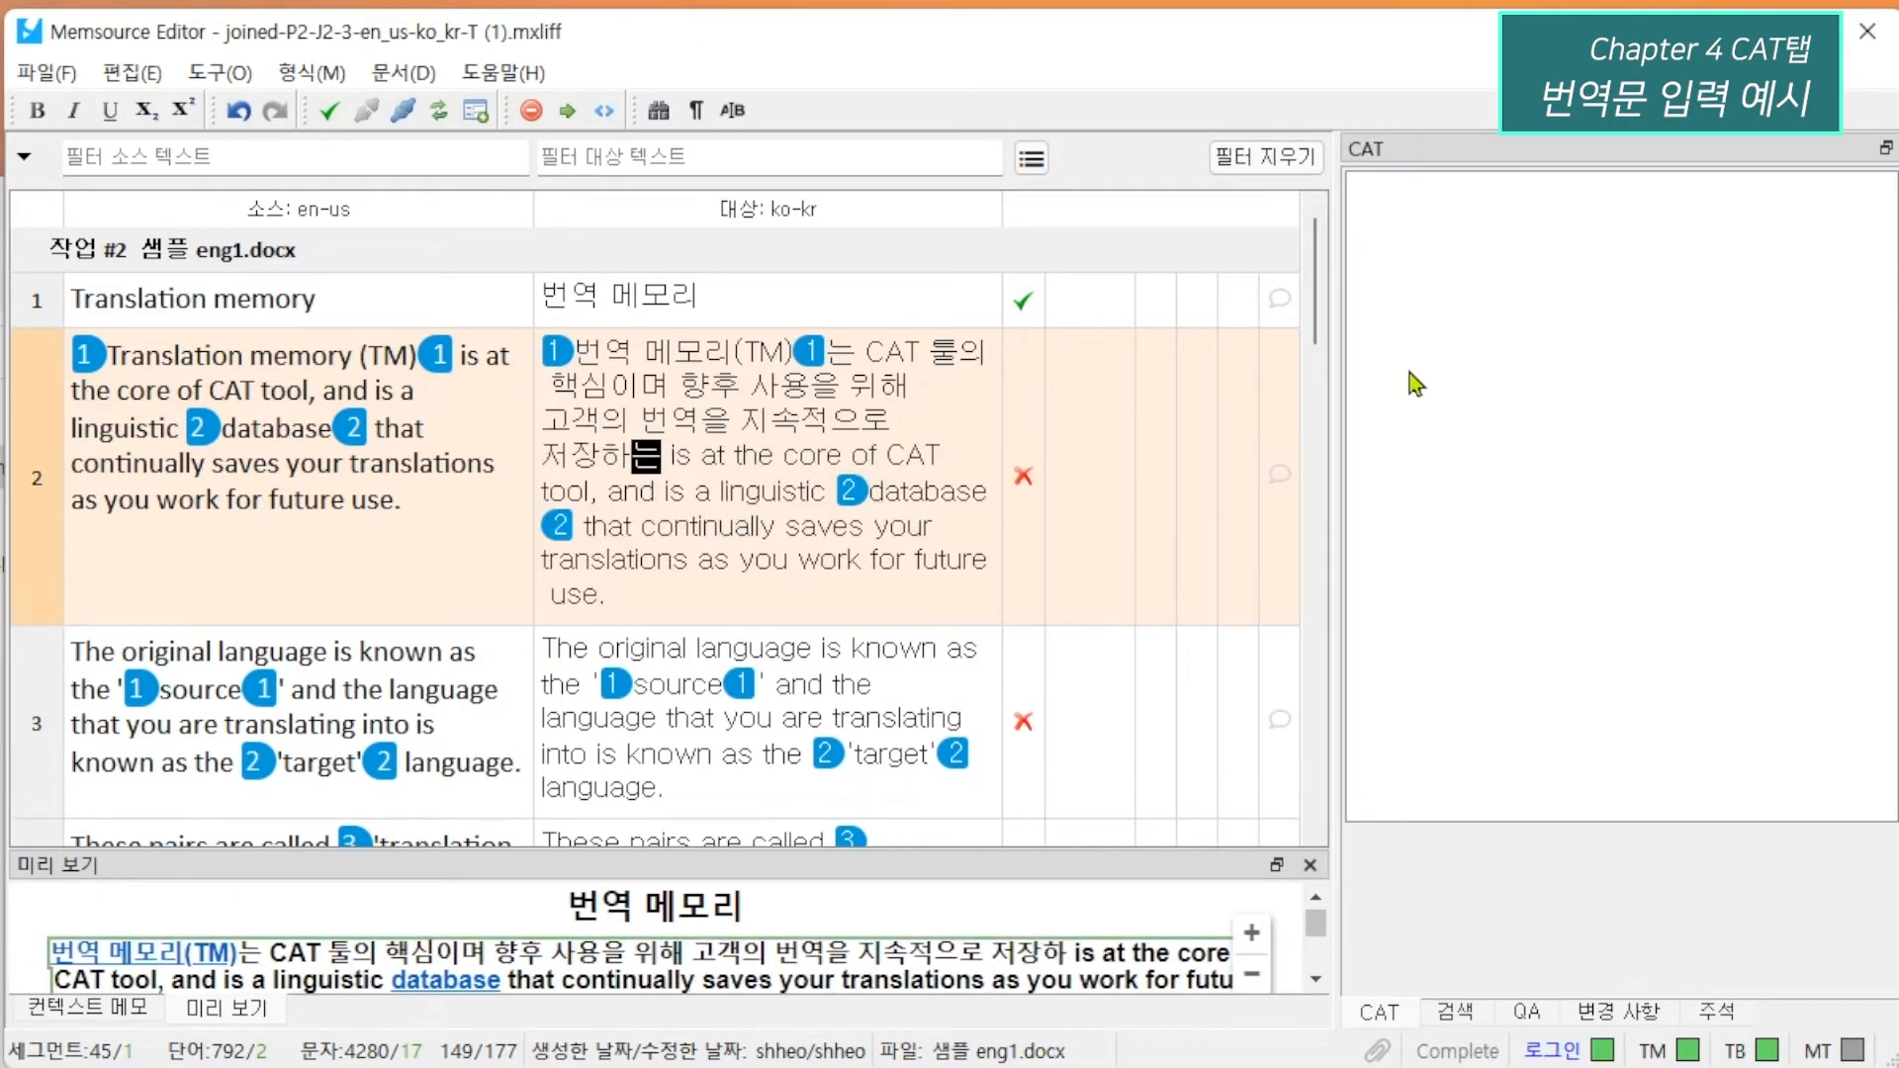
Remove the leftover English from segment 2's target, put 데이터베이스 inside tag pair 2, end with 입니다. and confirm the segment.
key(shift+ctrl+Right)
key(shift+ctrl+Right)
key(shift+ctrl+Right)
key(shift+ctrl+Right)
key(shift+ctrl+Right)
key(shift+ctrl+Right)
key(shift+ctrl+Right)
key(shift+ctrl+Right)
key(shift+ctrl+Right)
key(shift+ctrl+Right)
key(shift+ctrl+Right)
key(shift+ctrl+Right)
key(BackSpace)
key(shift+ctrl+Right)
text(데이터베이스)
key(shift+ctrl+End)
key(BackSpace)
text(입니다.)
key(ctrl+Return)
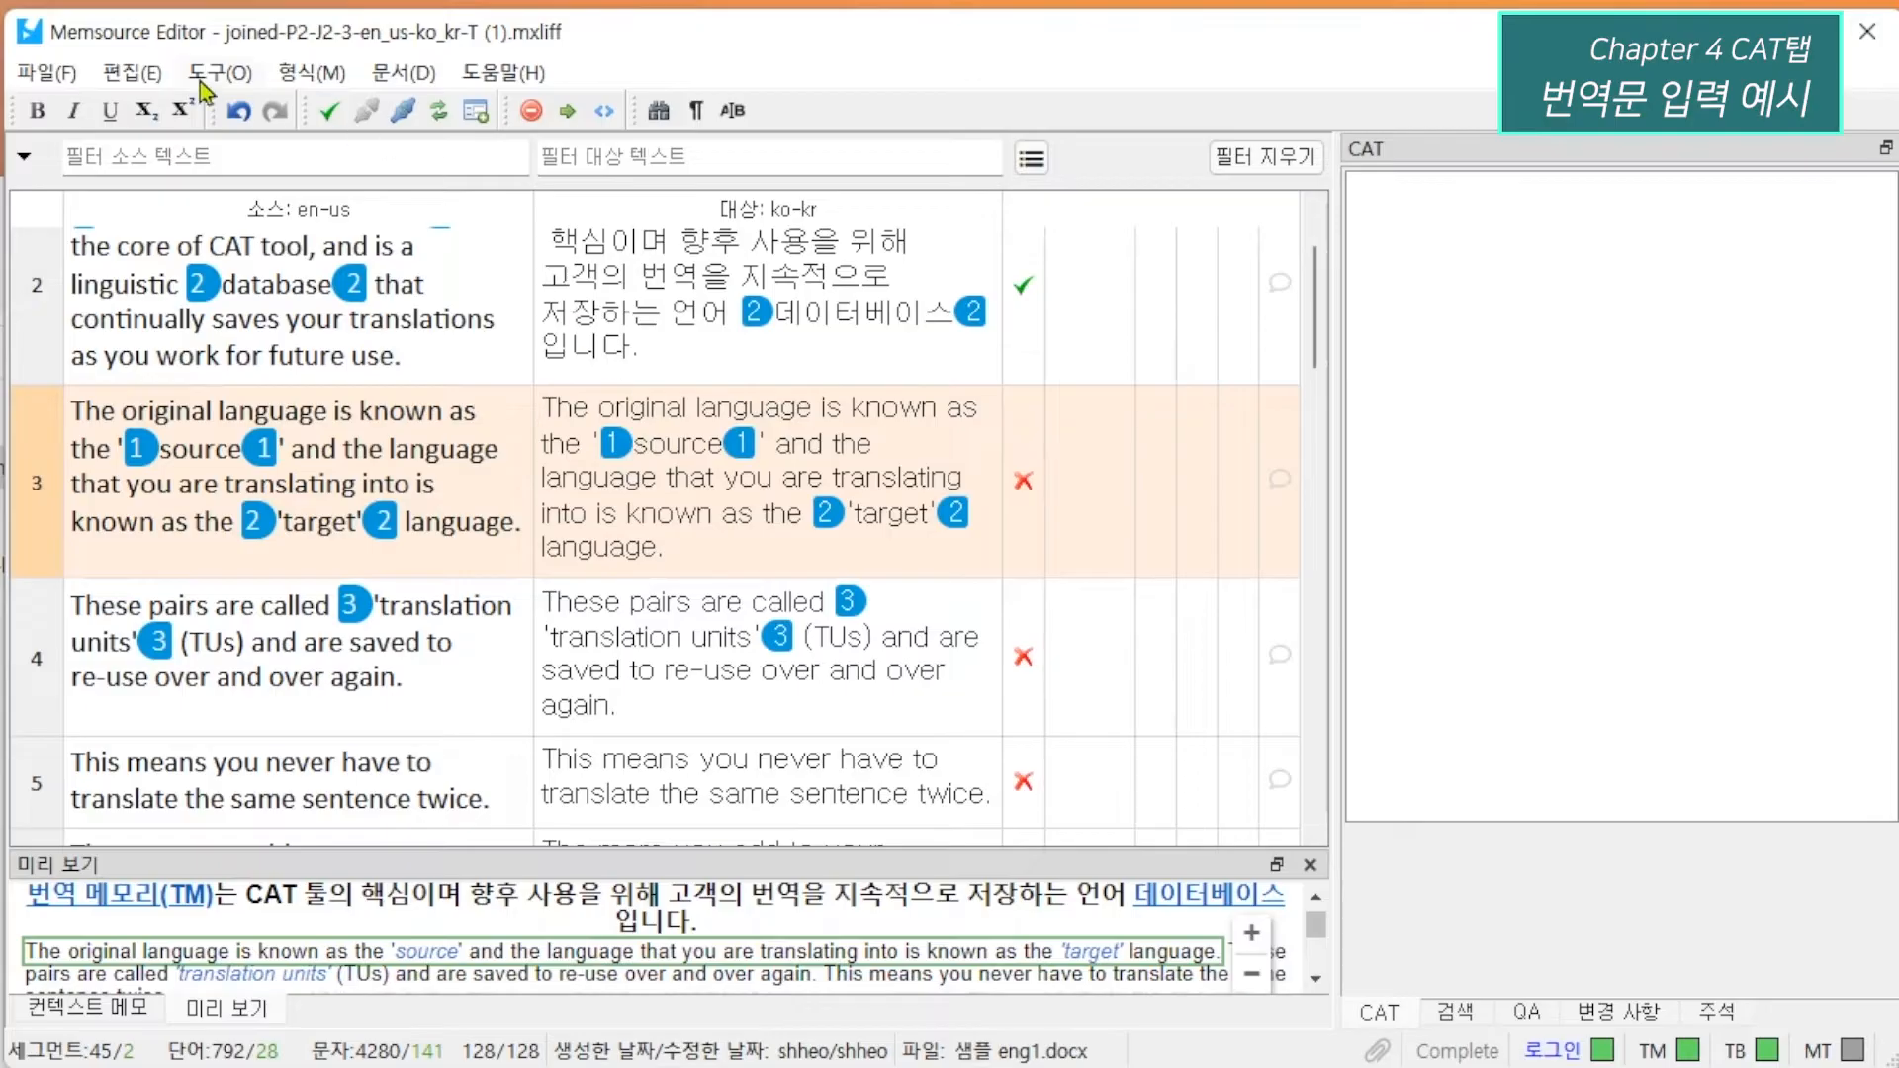
Clear segment 3's target text and start its translation with 원본 언어를.
click(139, 72)
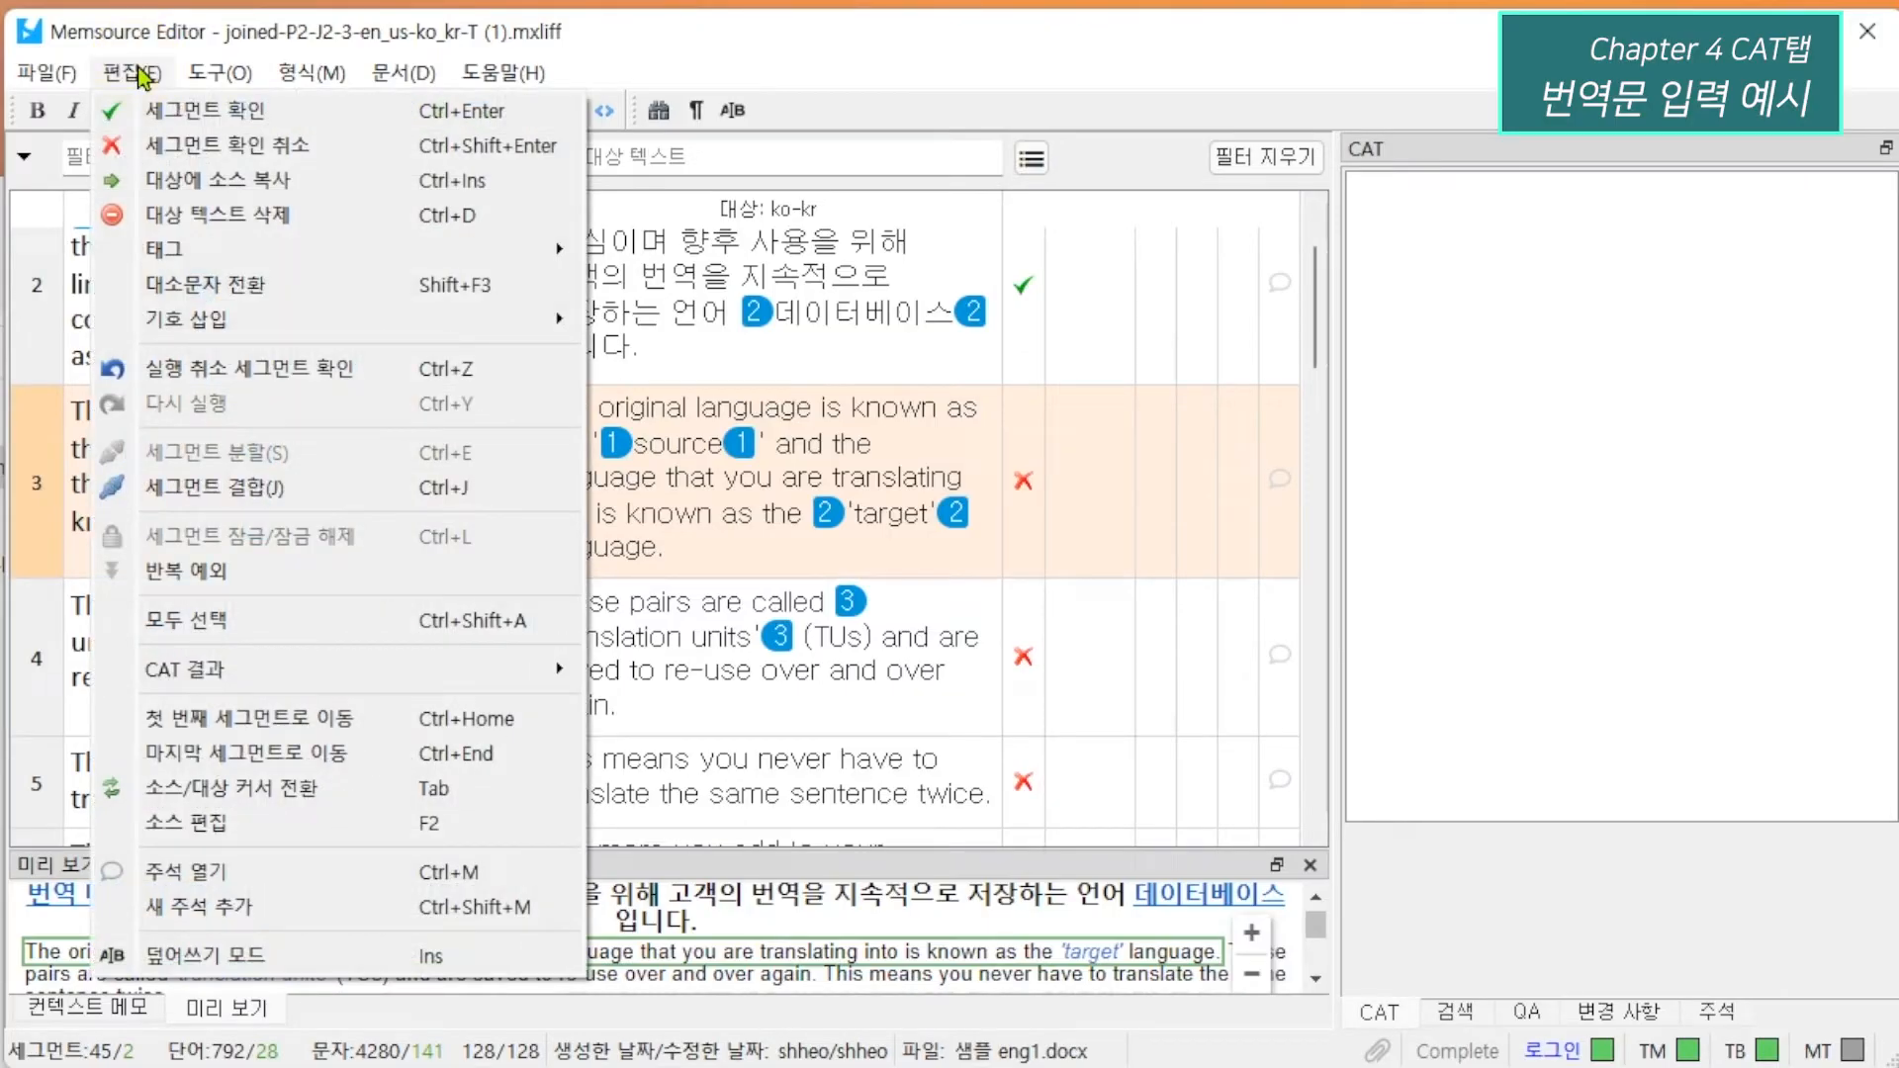
click(227, 216)
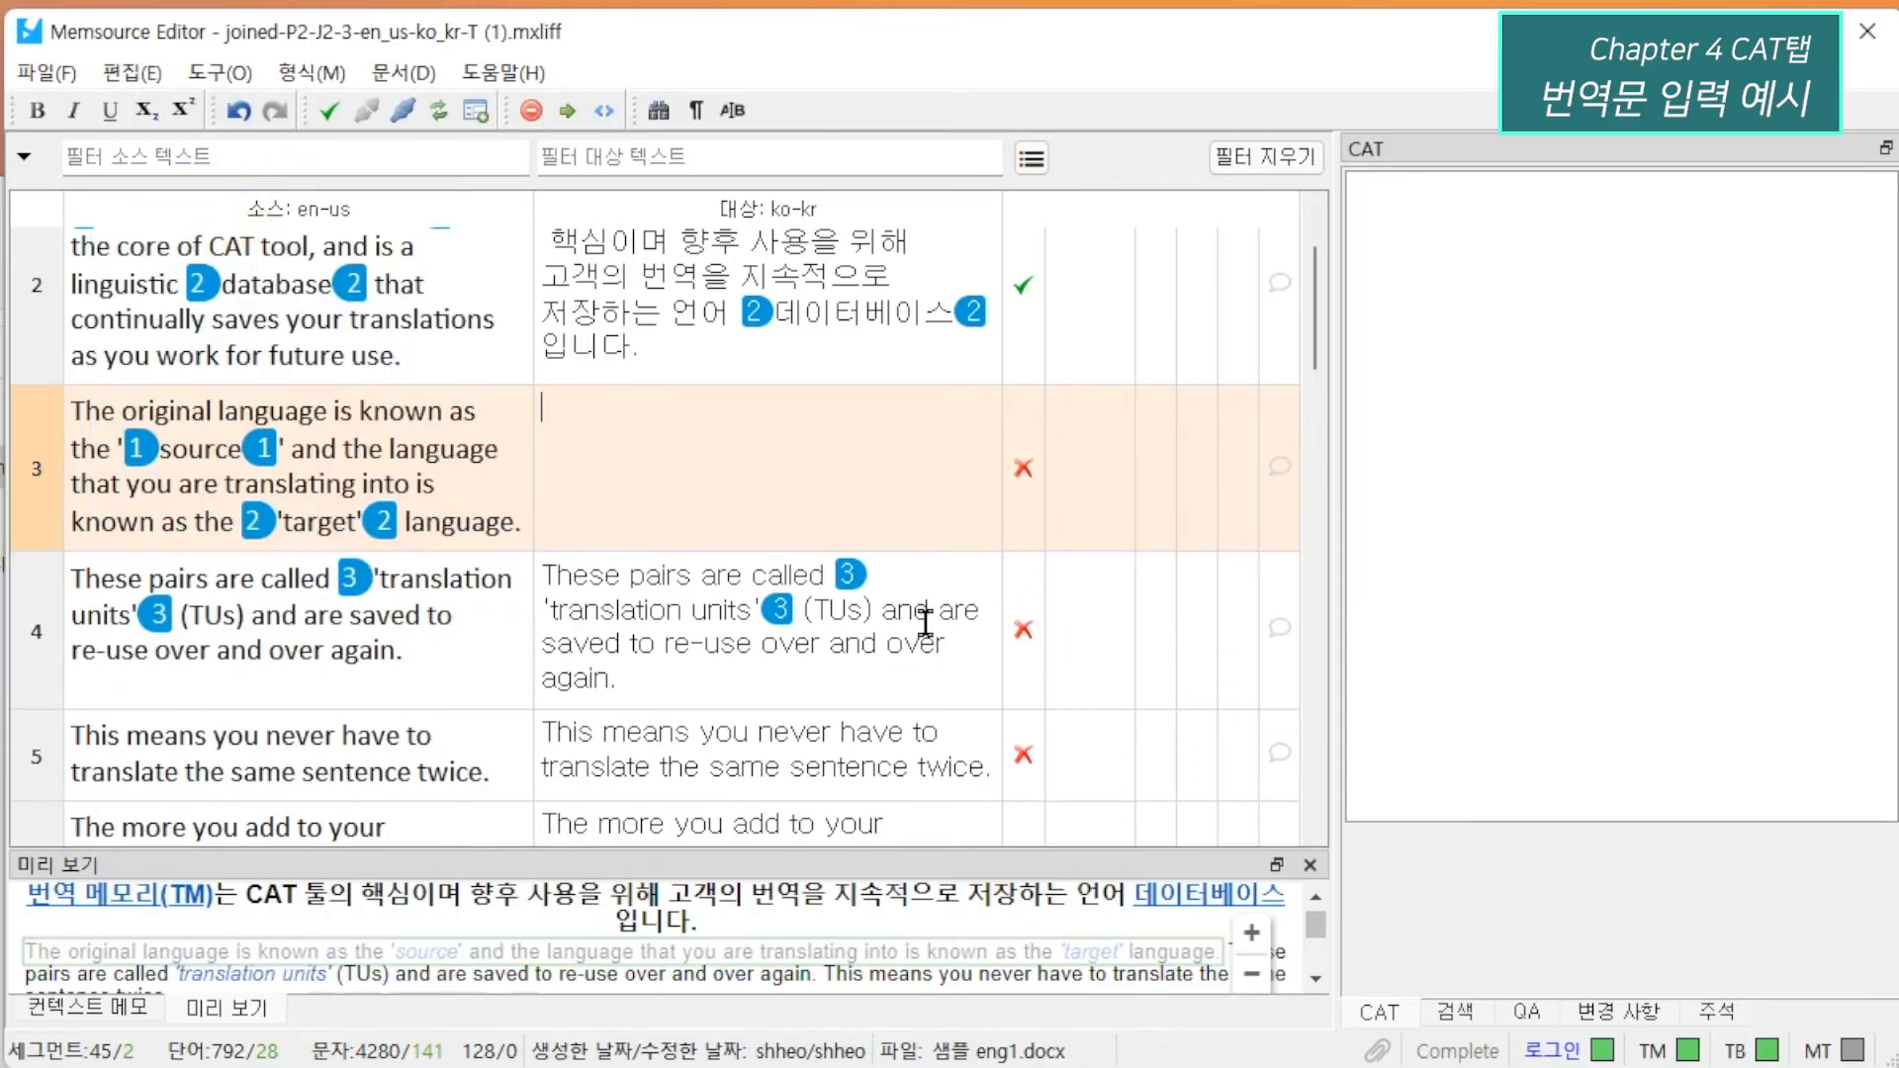
text(원본 어)
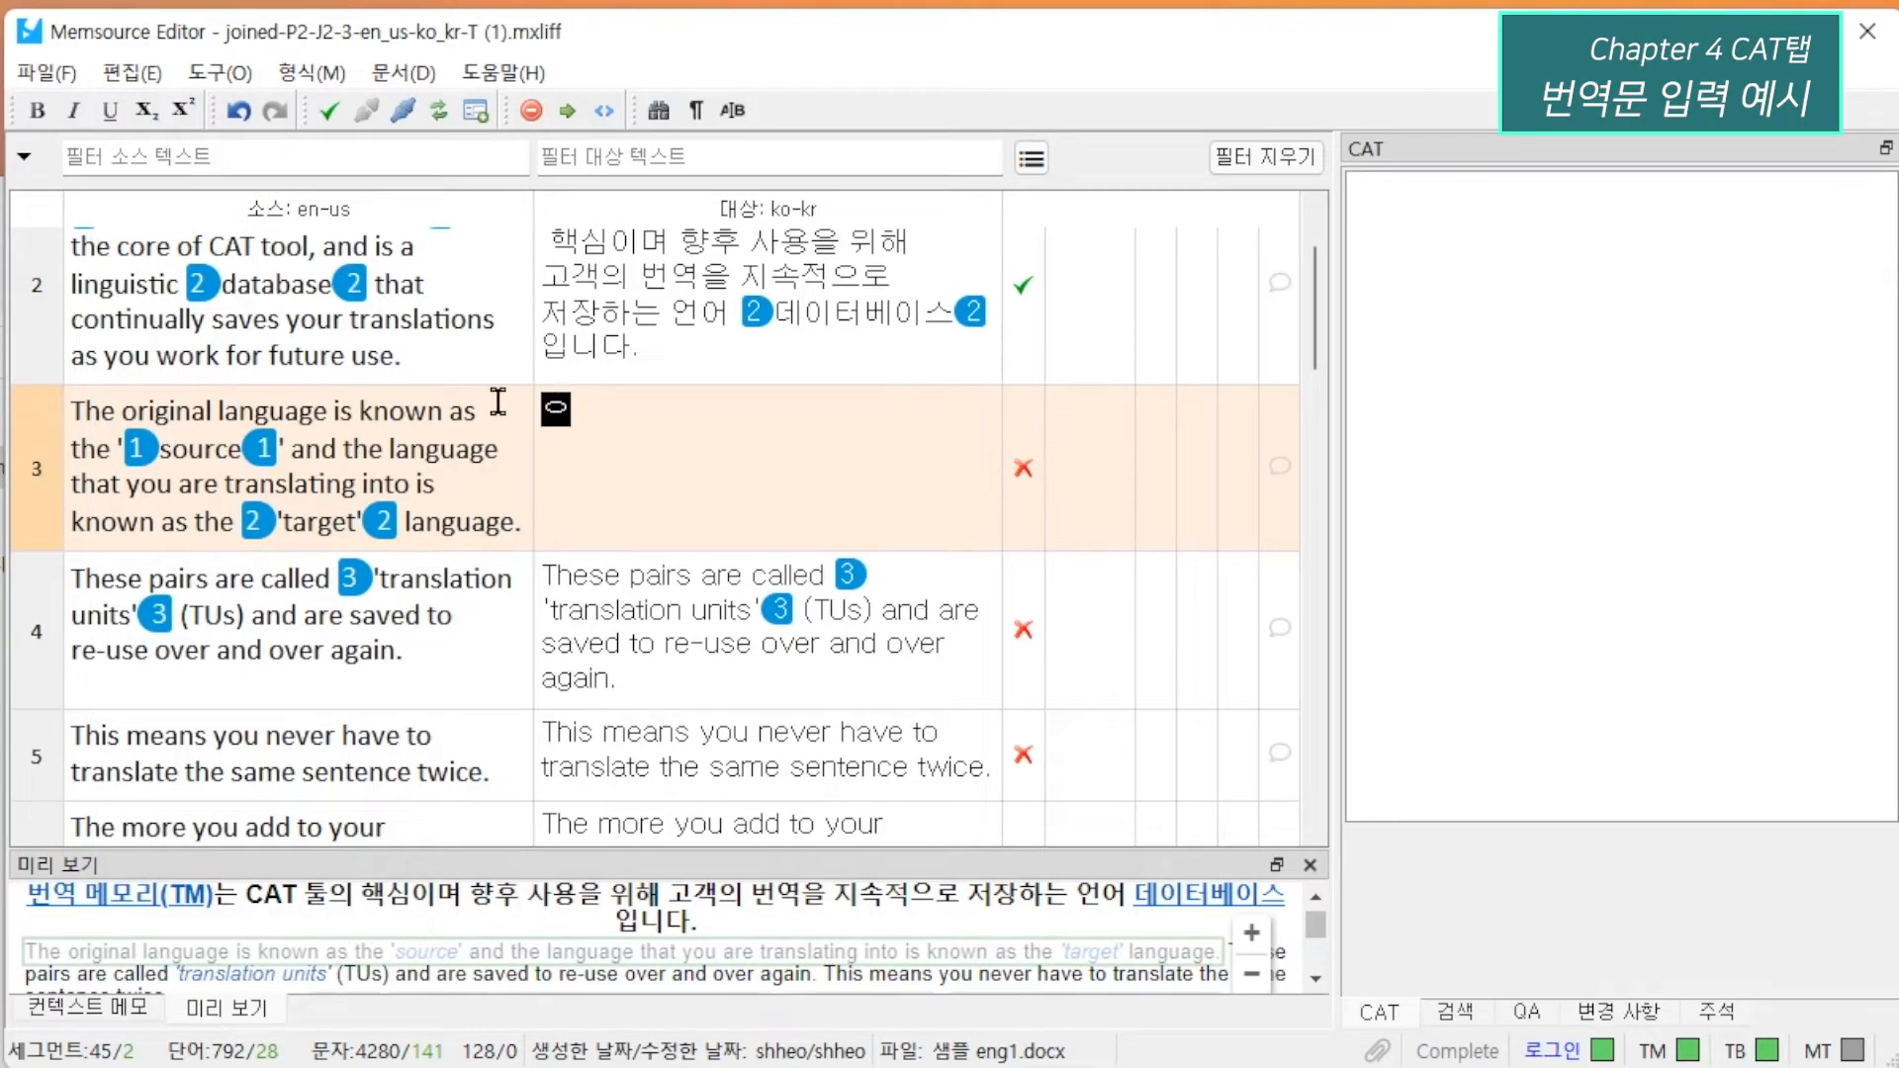
text(언어를)
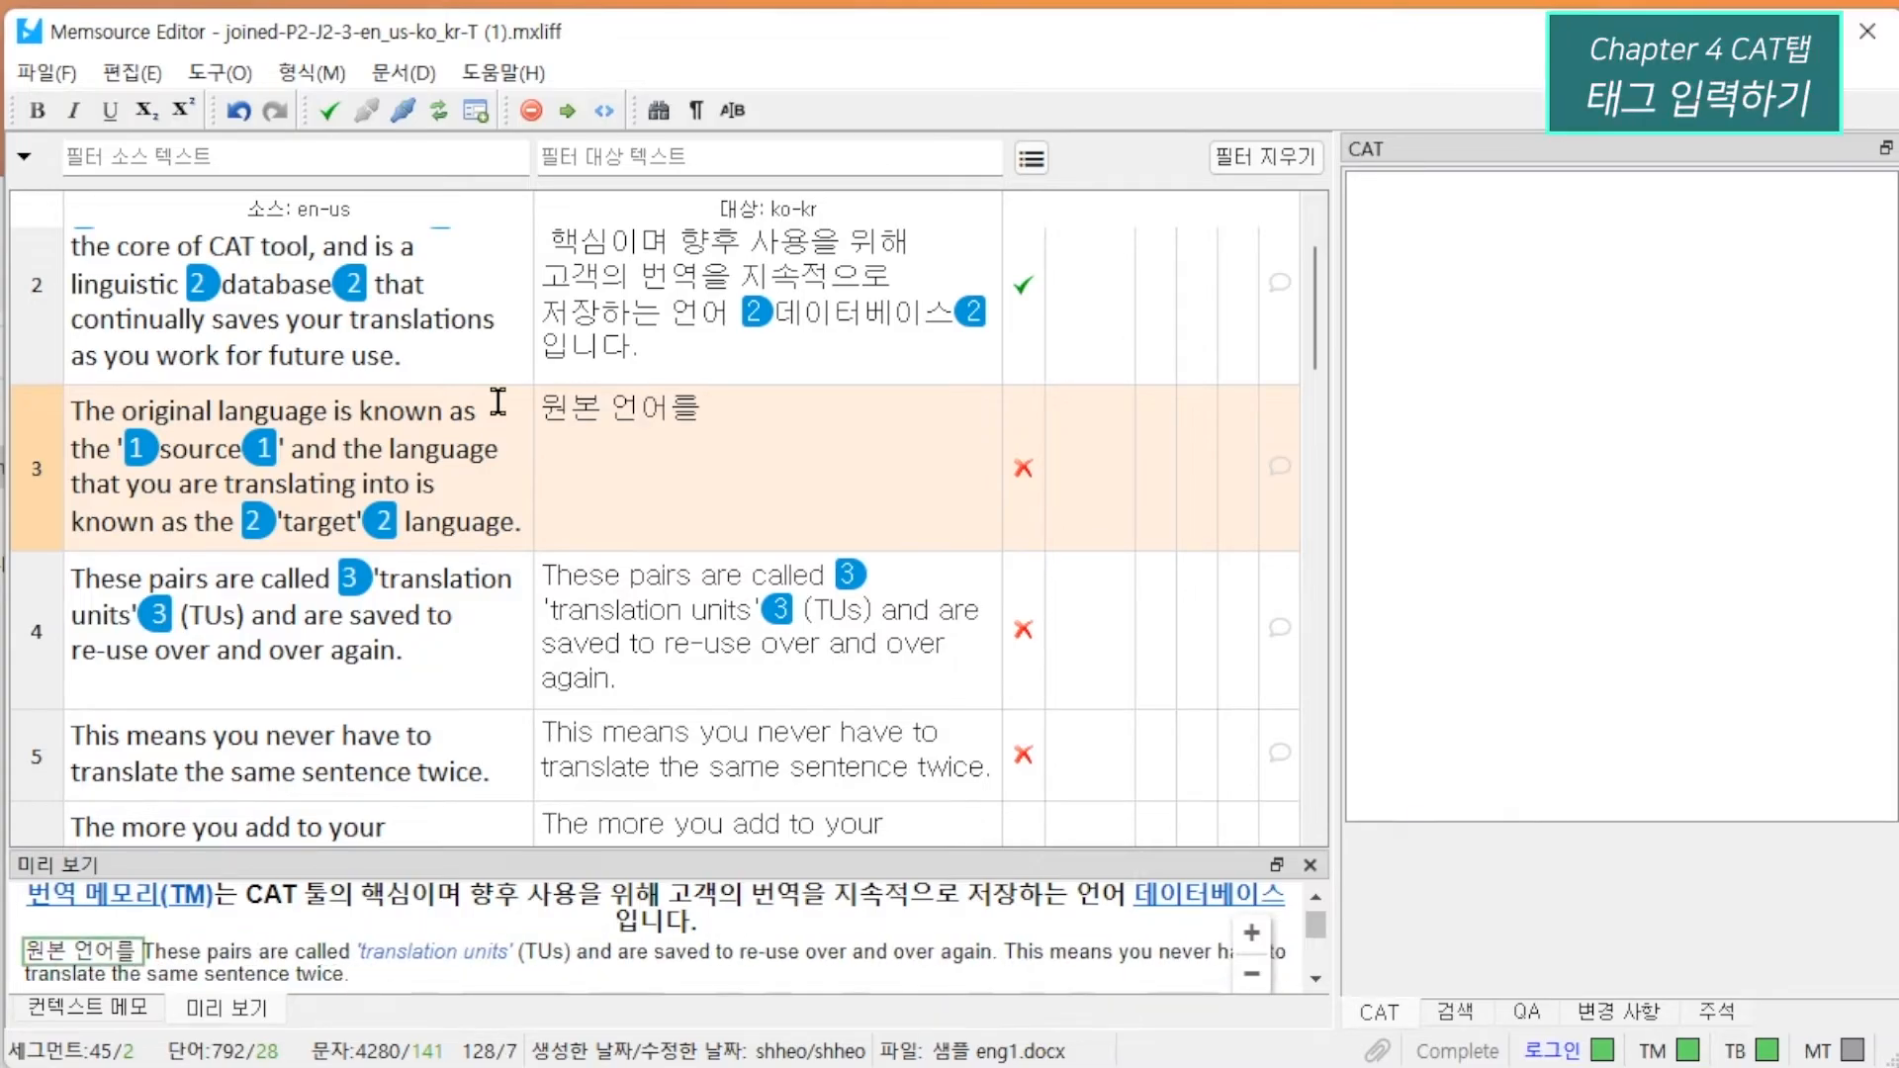
Continue segment 3's target with 소스 enclosed in tag pair 1, followed by 라고 하며 번역으로 생성되는 언어를.
click(139, 73)
mouse_move(198, 248)
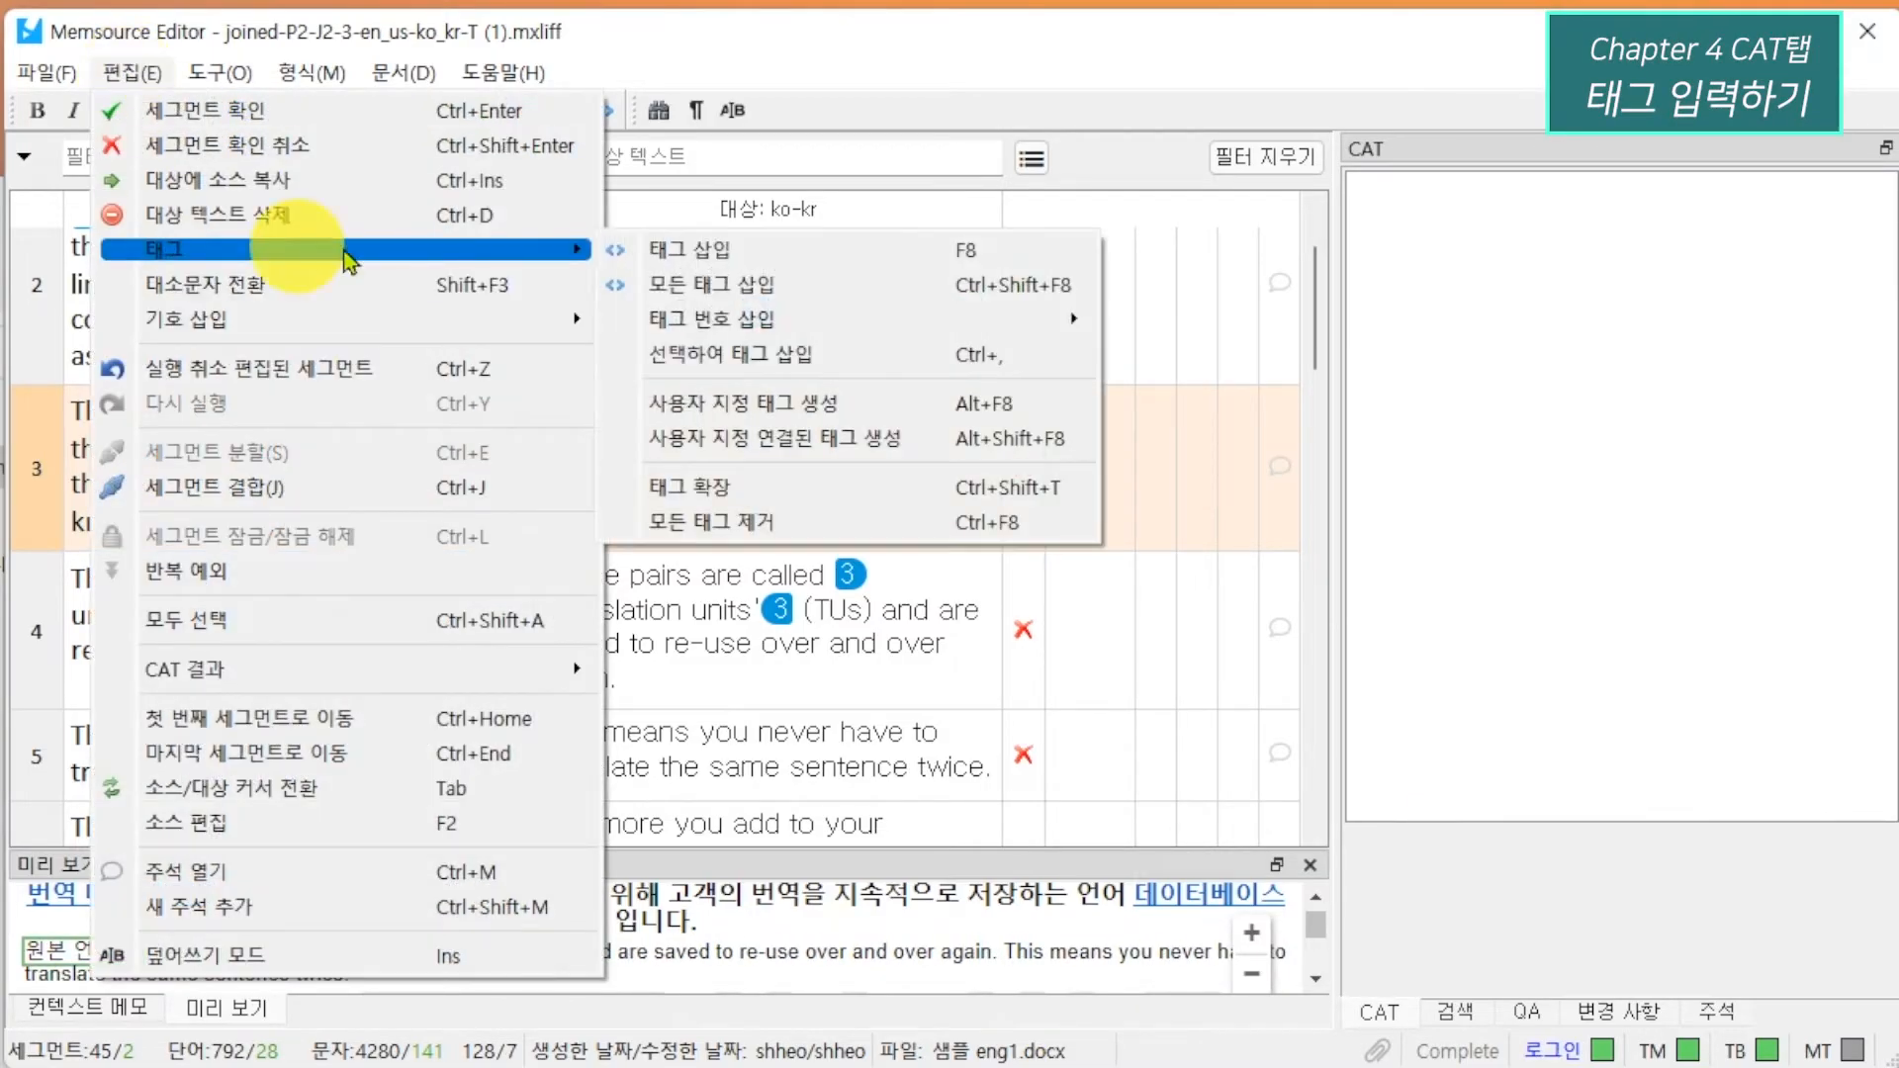
click(708, 252)
text(소스)
key(F8)
text(라고 하며)
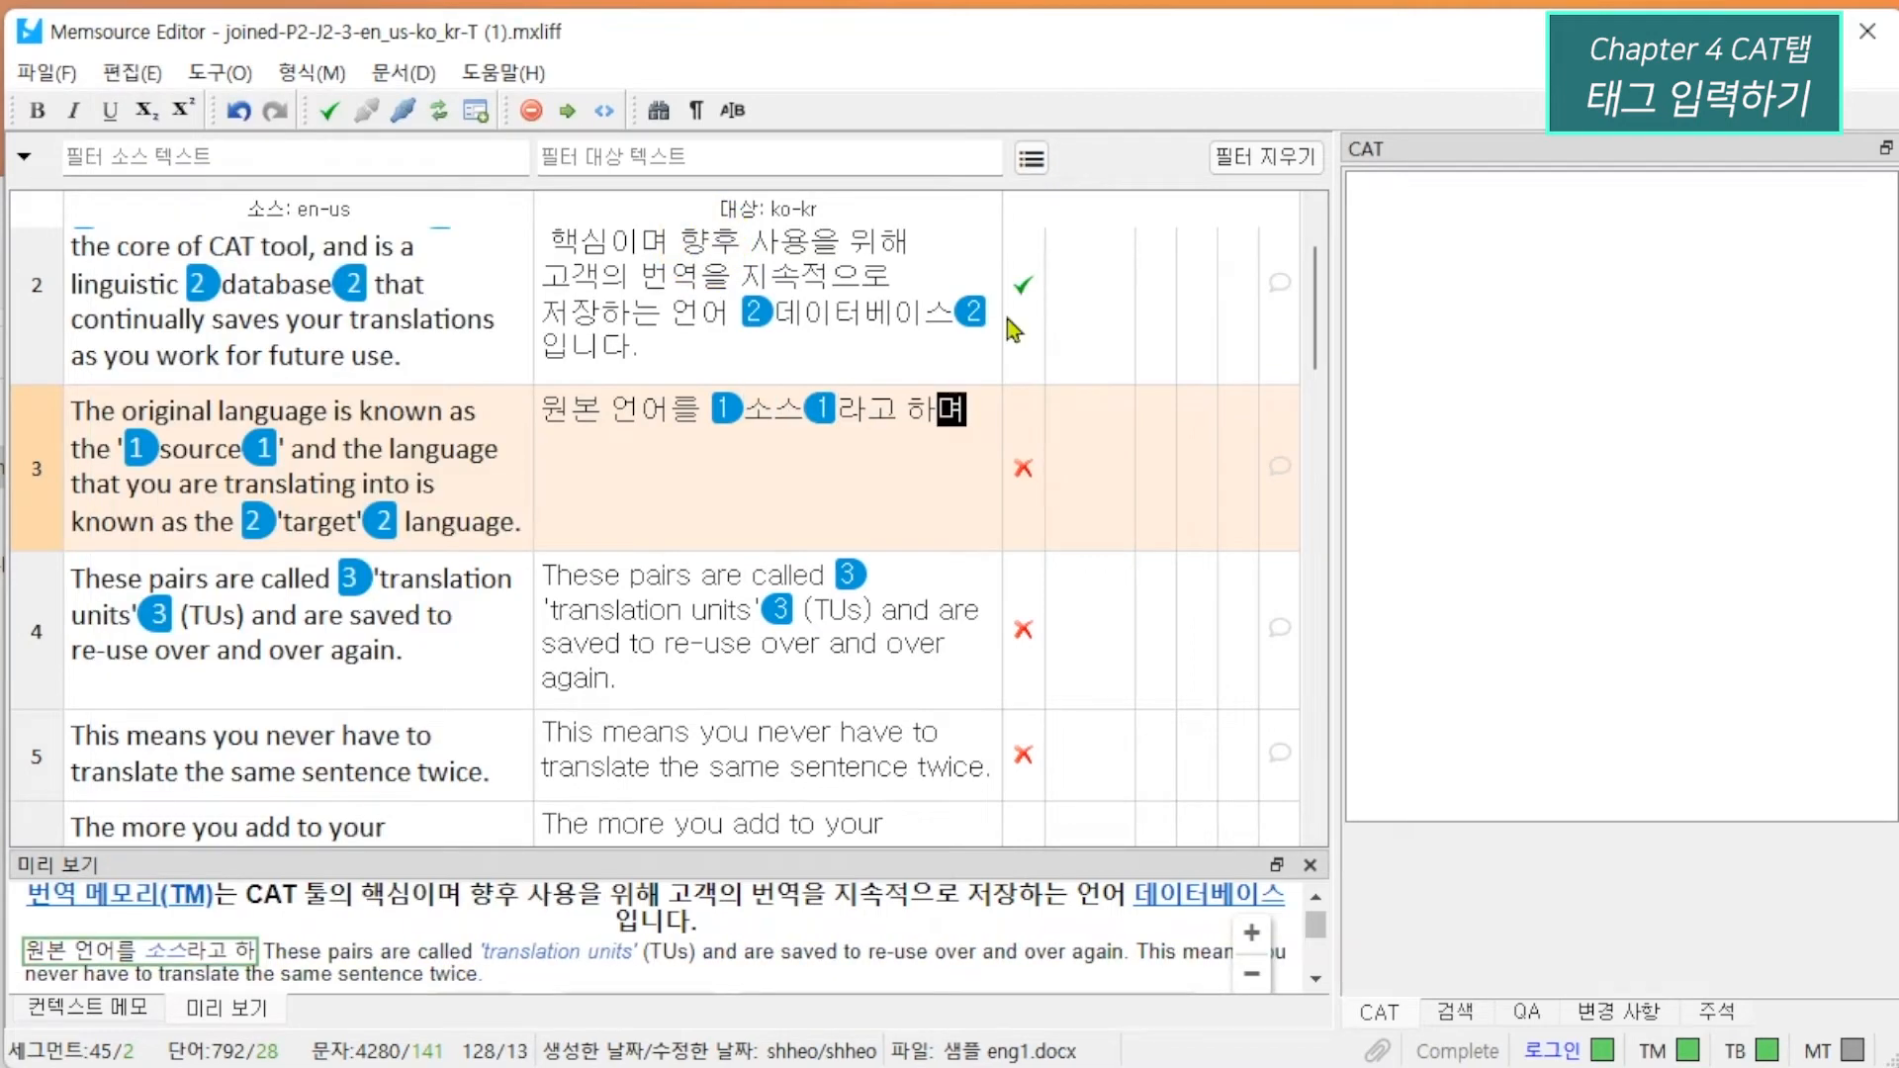
text( 번역으로 생ㅅ성되는 언어를)
Add 타겟 enclosed in tag pair 2 to segment 3's target, finish with 언어라고 합니다. and confirm the segment.
key(F8)
text(ㄱ개)
key(BackSpace)
key(BackSpace)
text(타겟)
key(F8)
text(언어라고 합니다.)
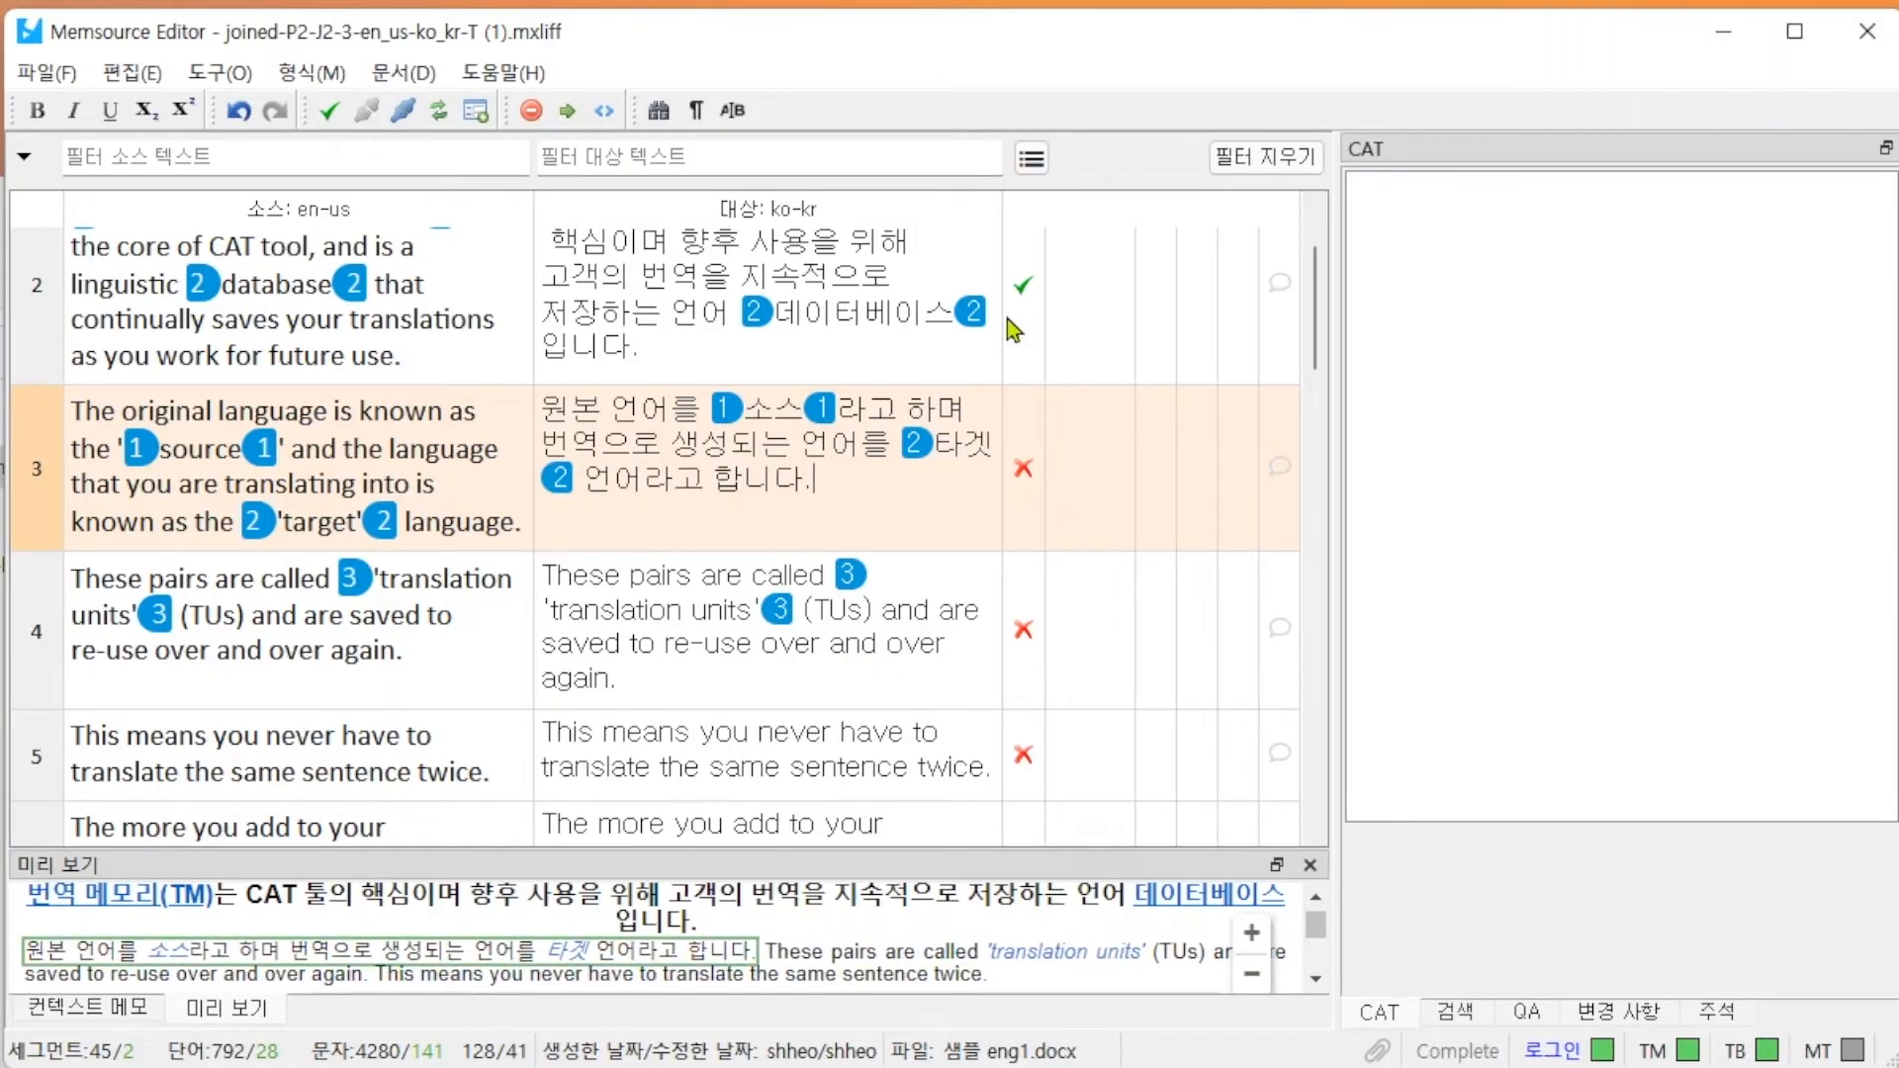
key(ctrl+Return)
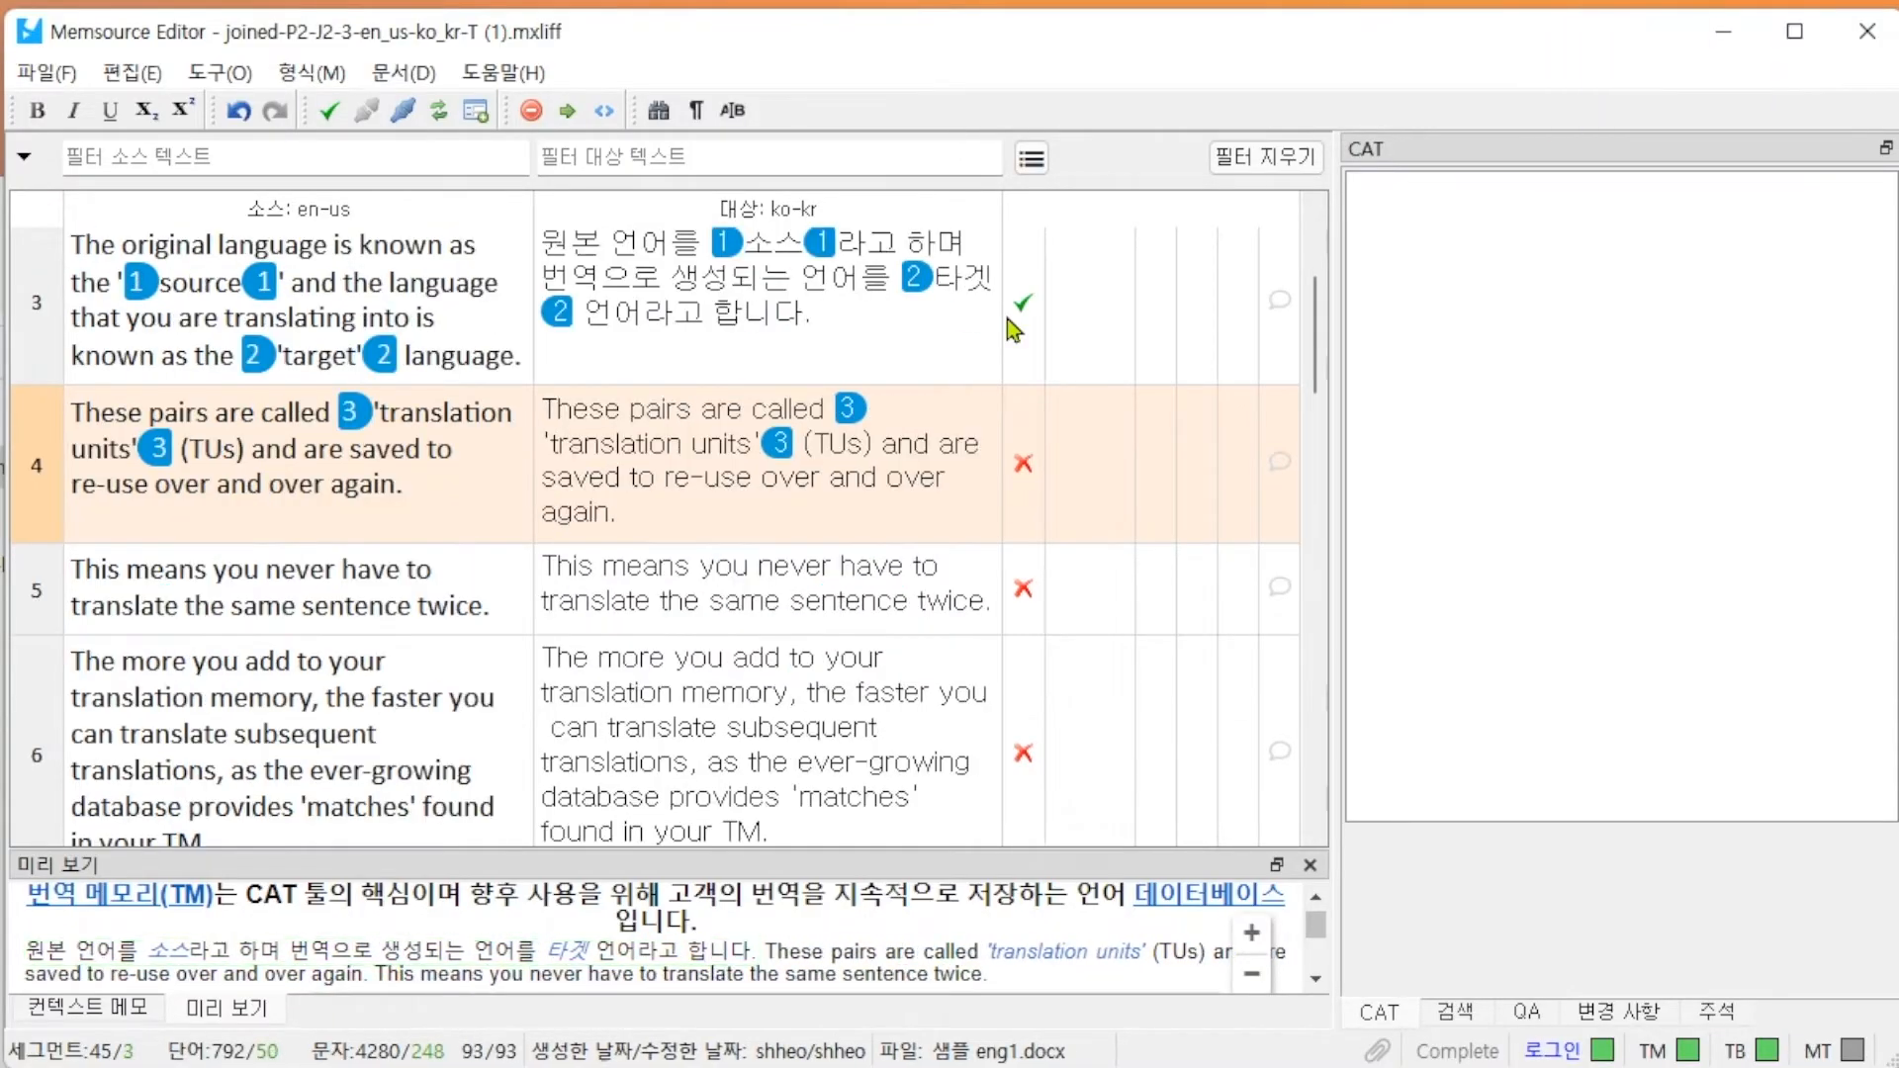
Review the translation memory matches and their details for the confirmed segments 1 to 3.
click(928, 317)
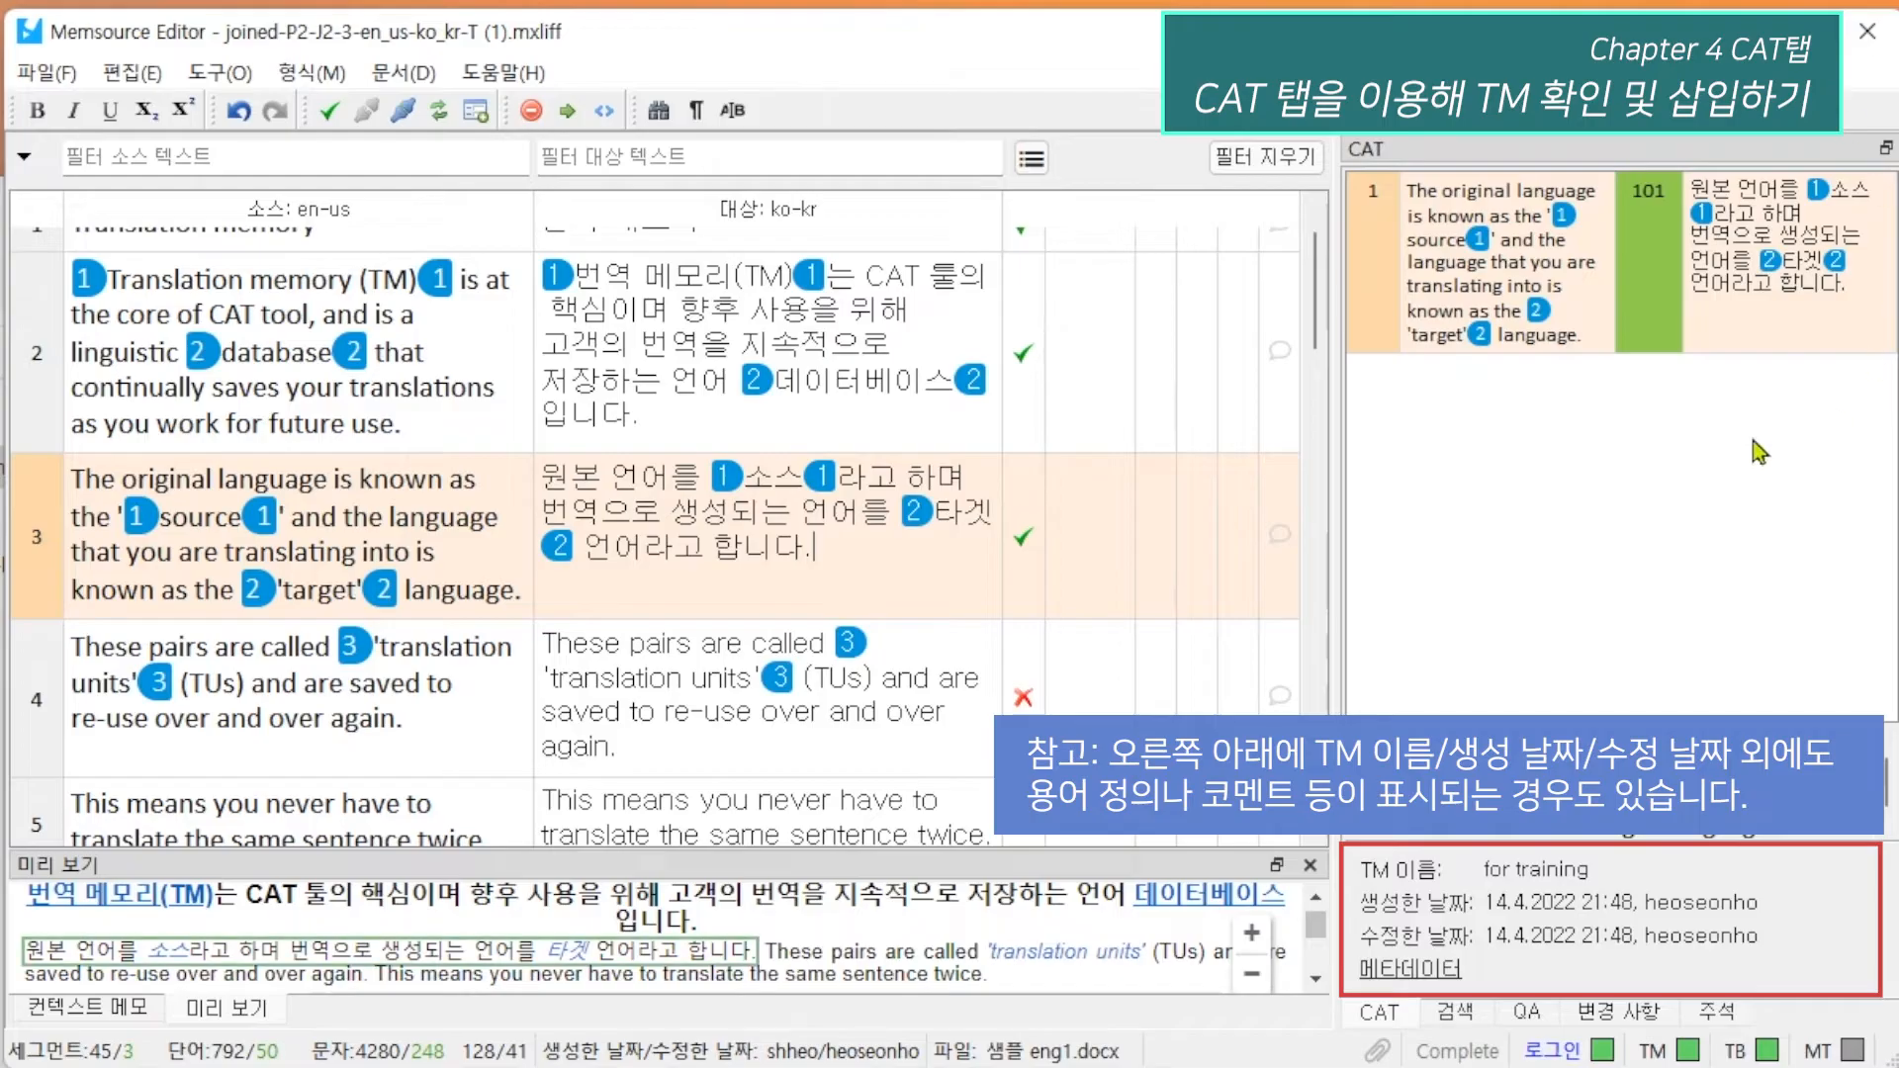
click(815, 410)
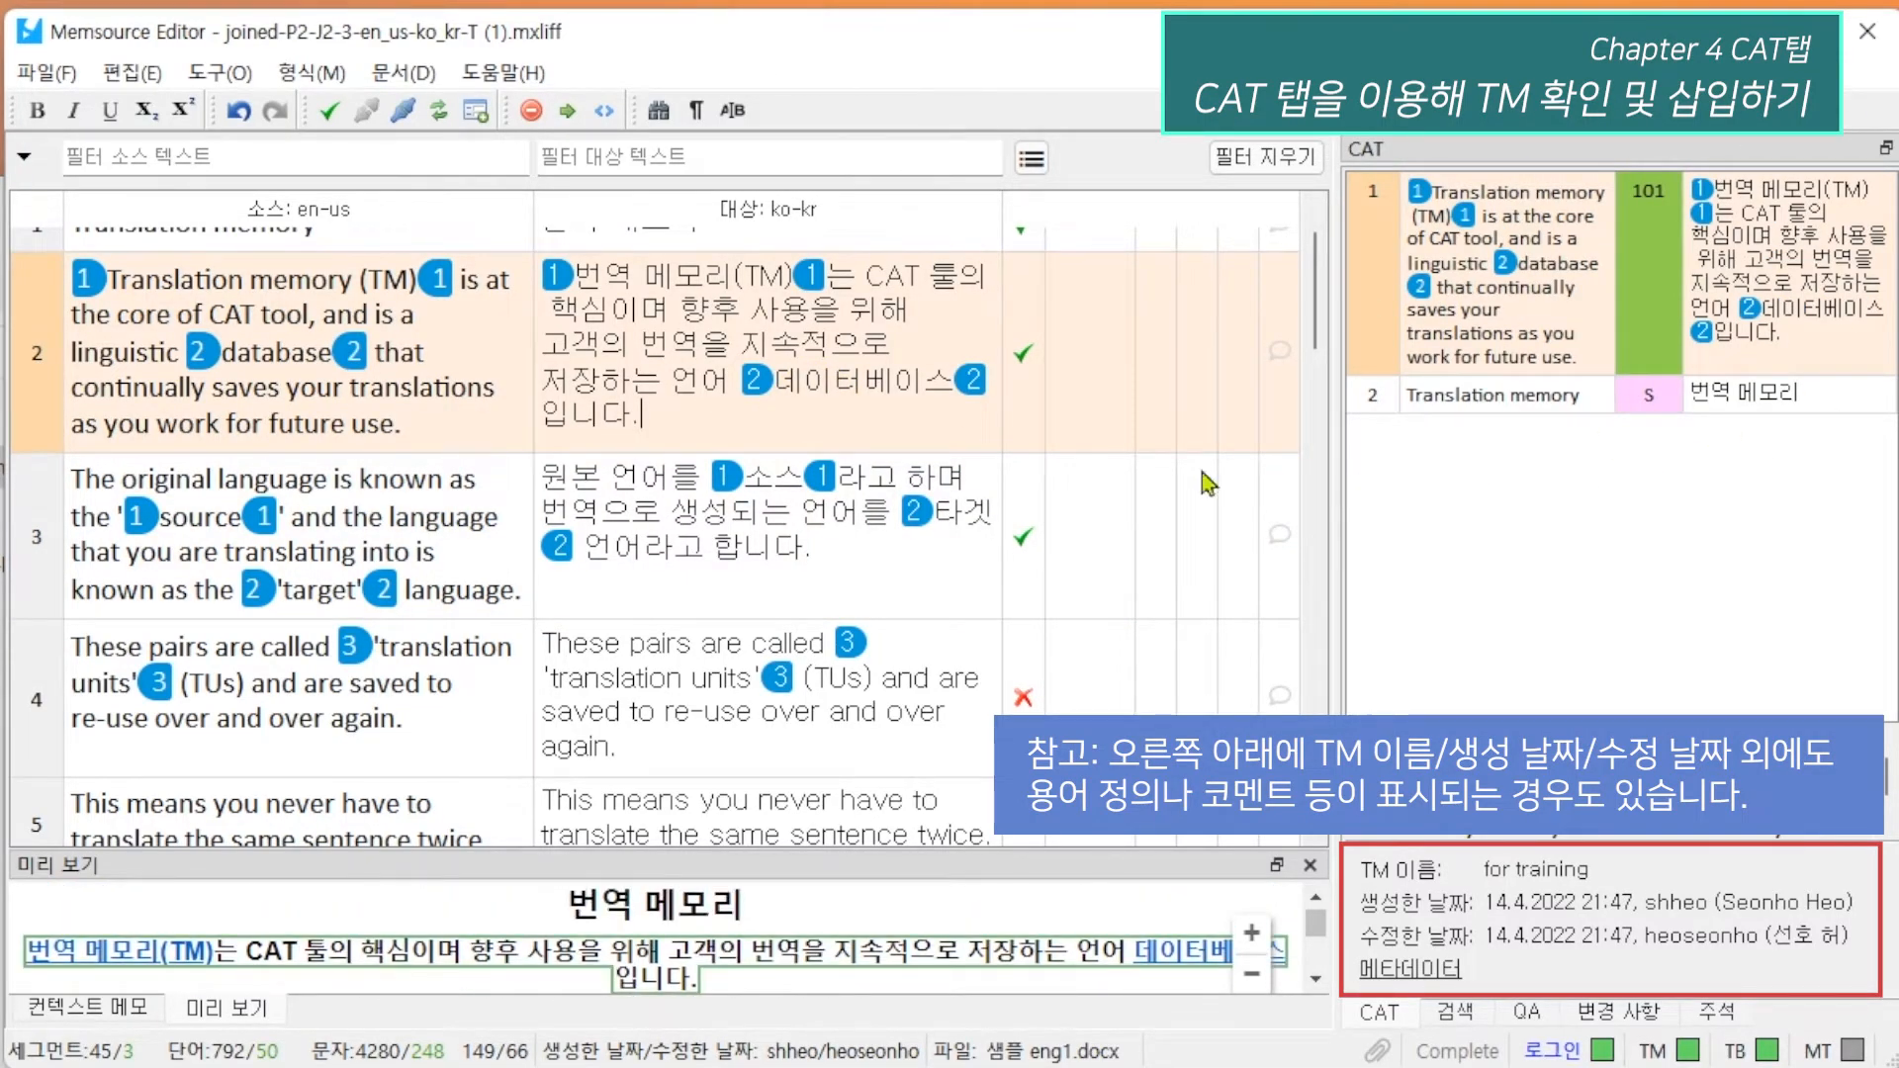
scroll(841, 495, up, 1)
click(695, 296)
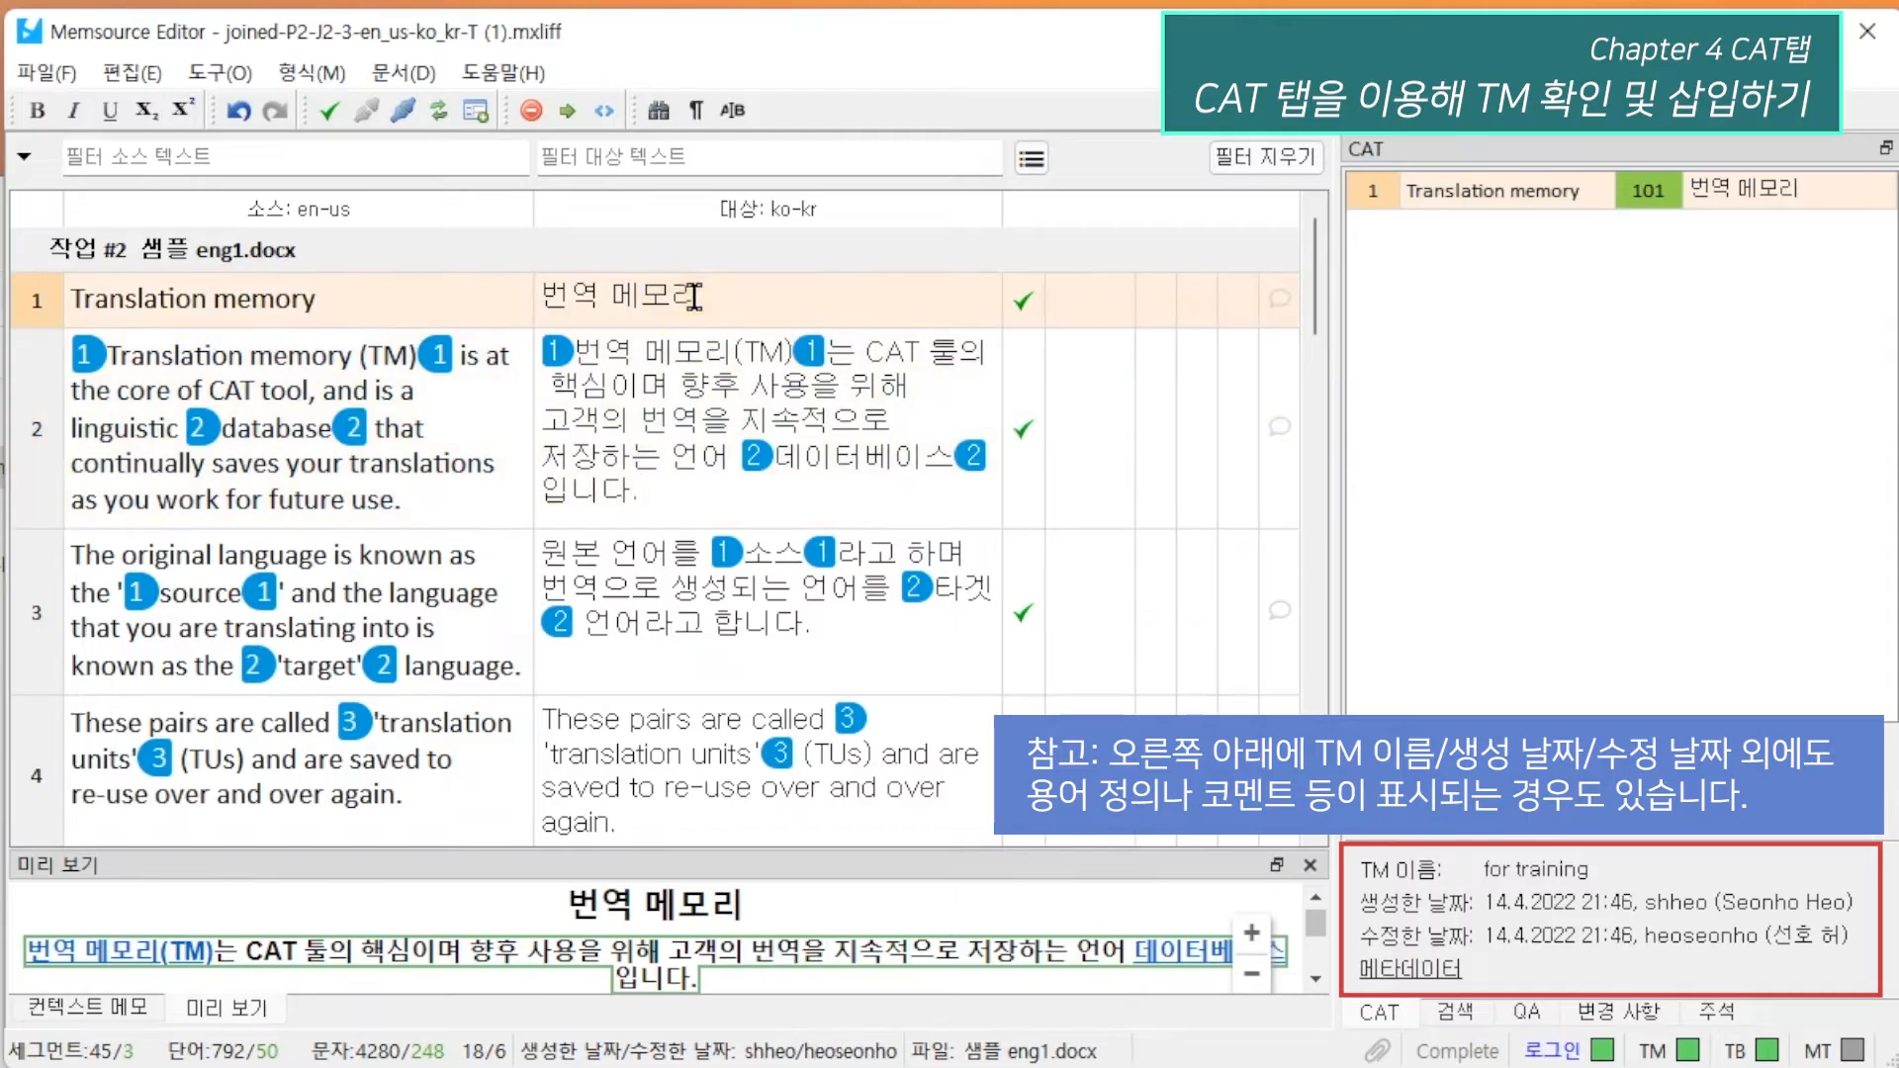
click(719, 597)
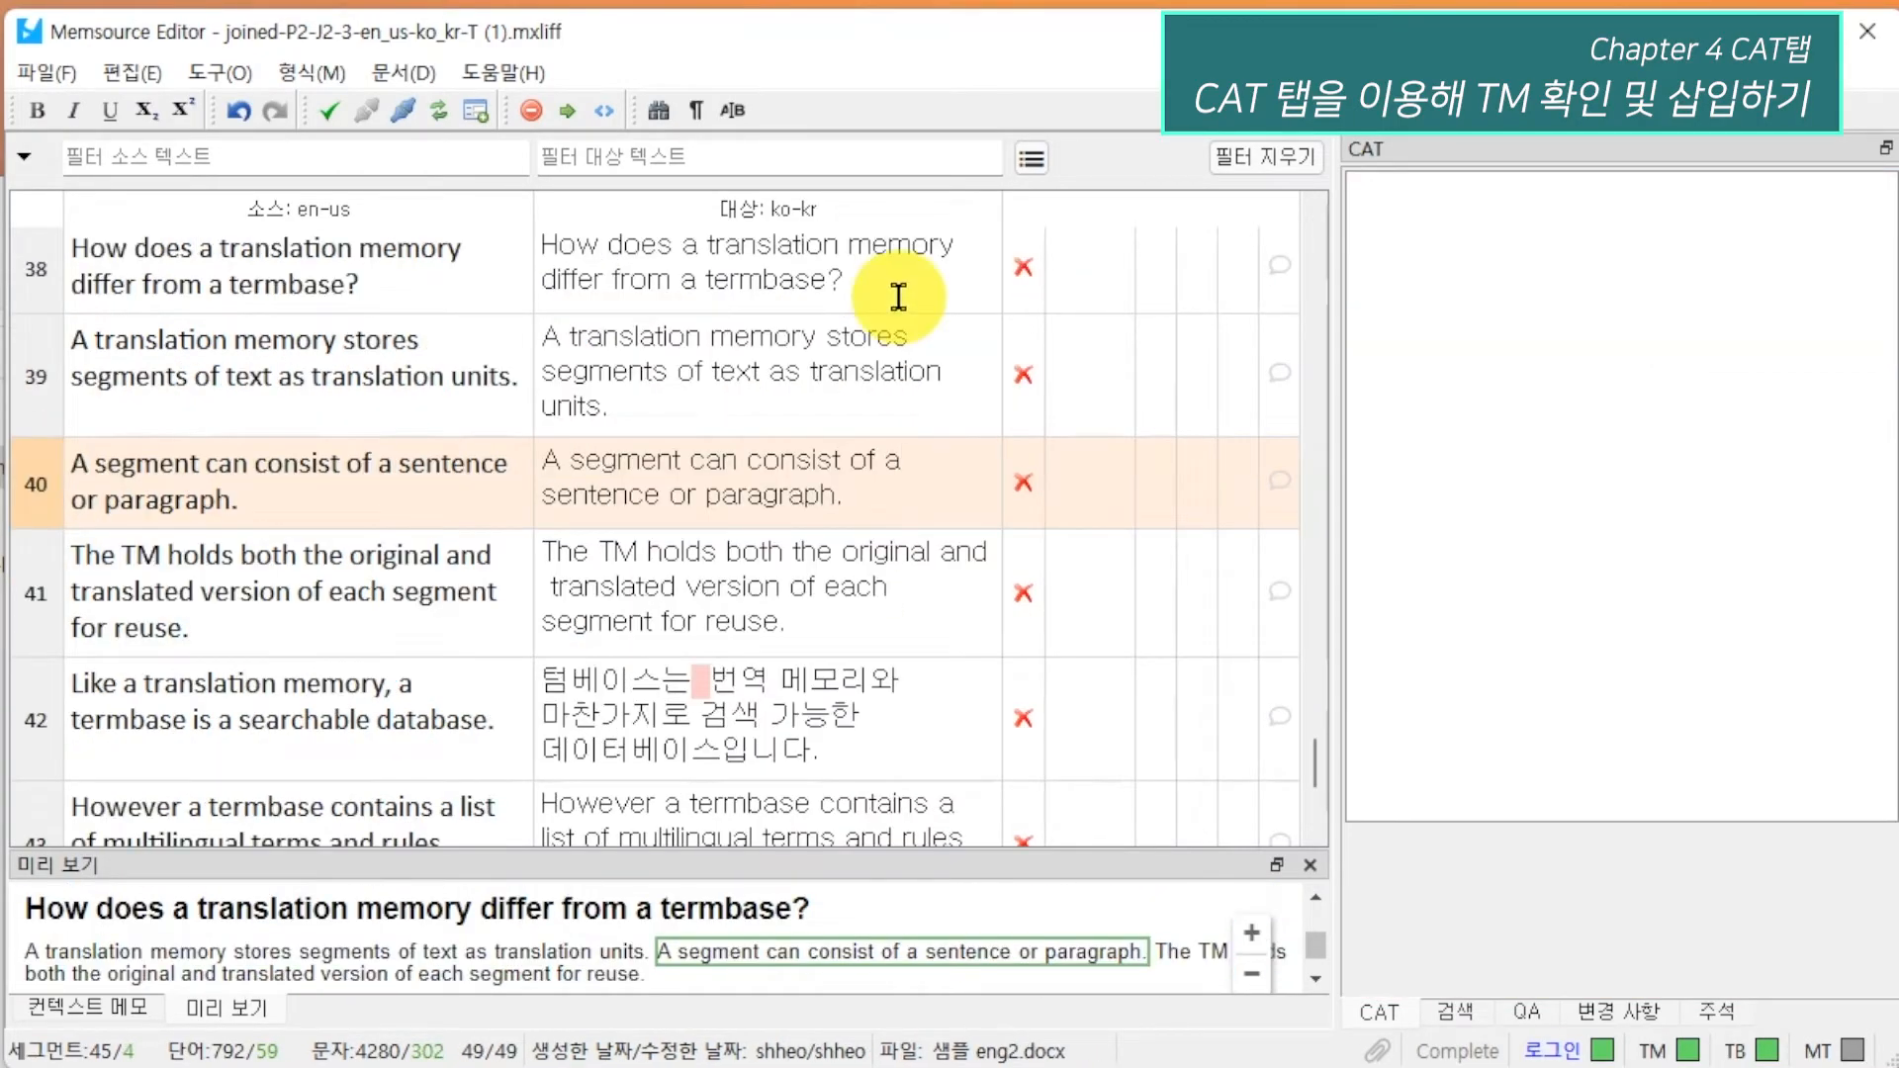
click(898, 297)
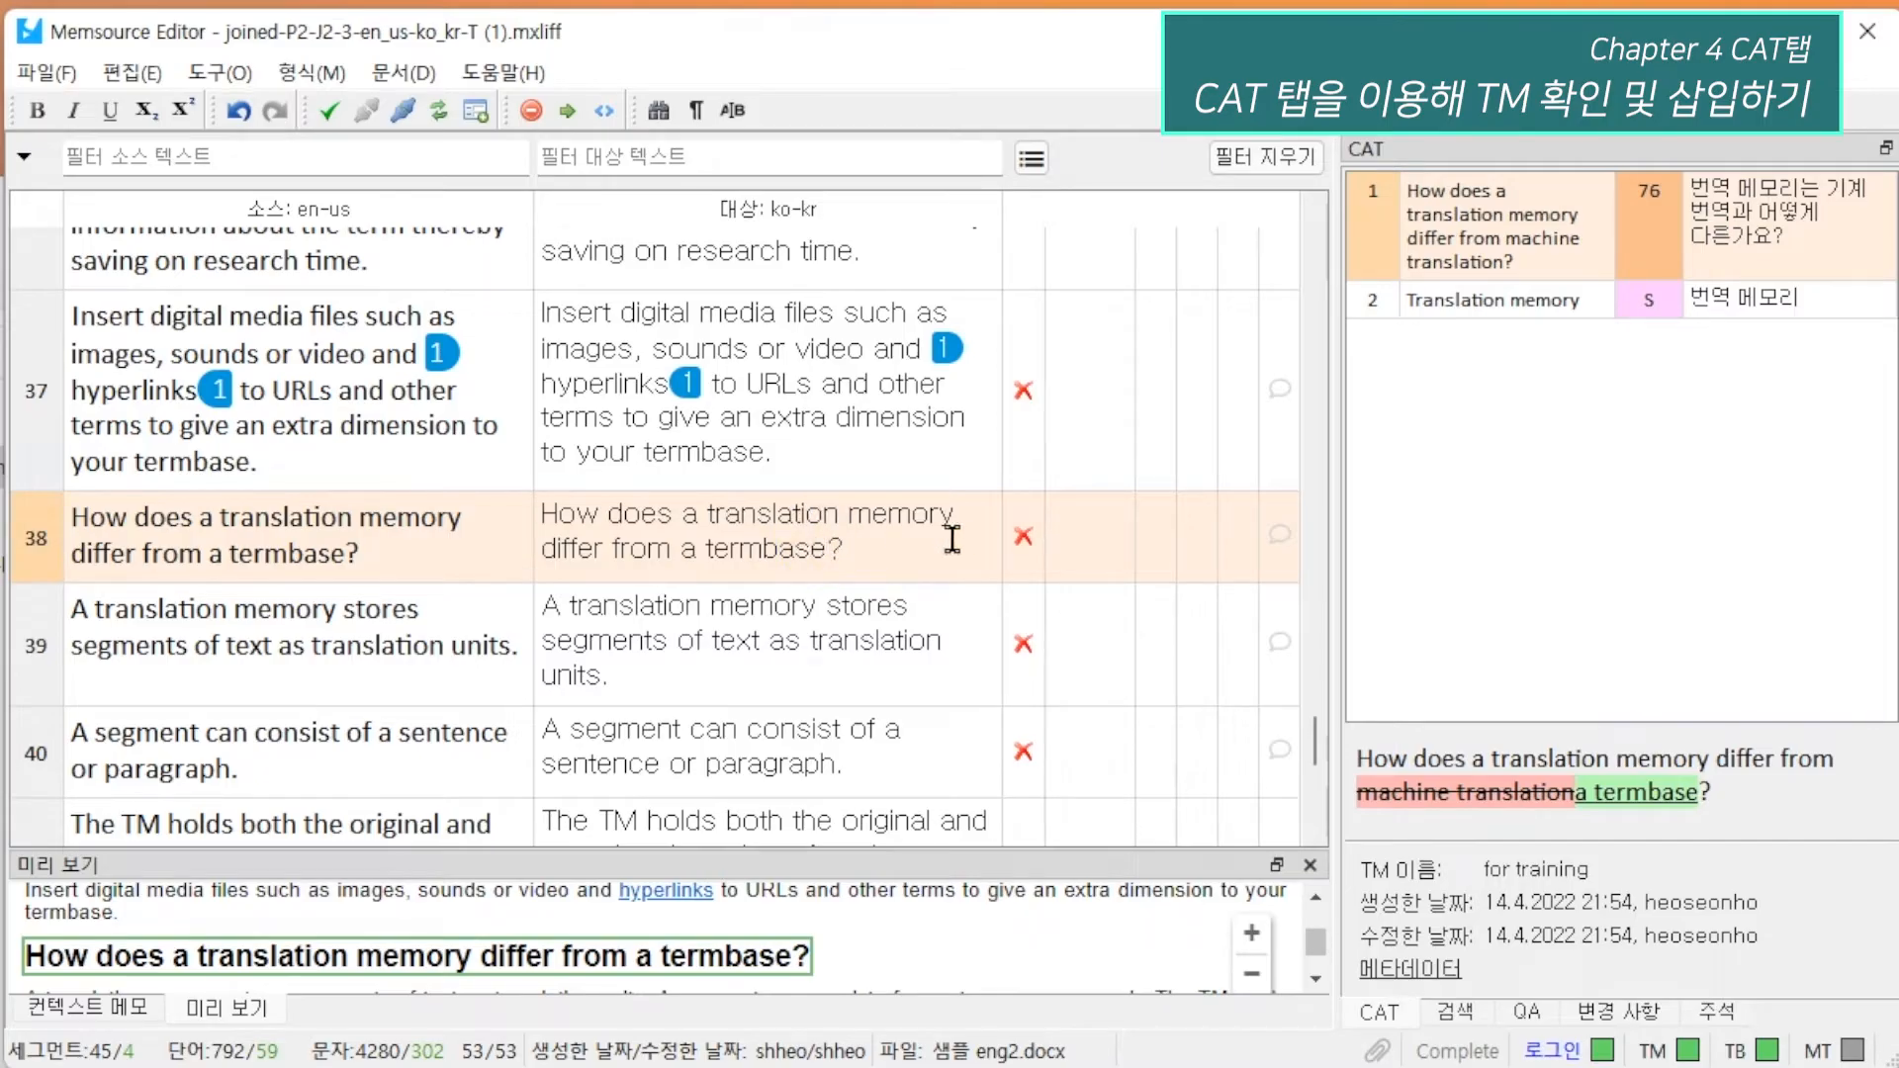
Clear segment 38's target text and insert the first translation memory match in its place.
key(ctrl+a)
key(Delete)
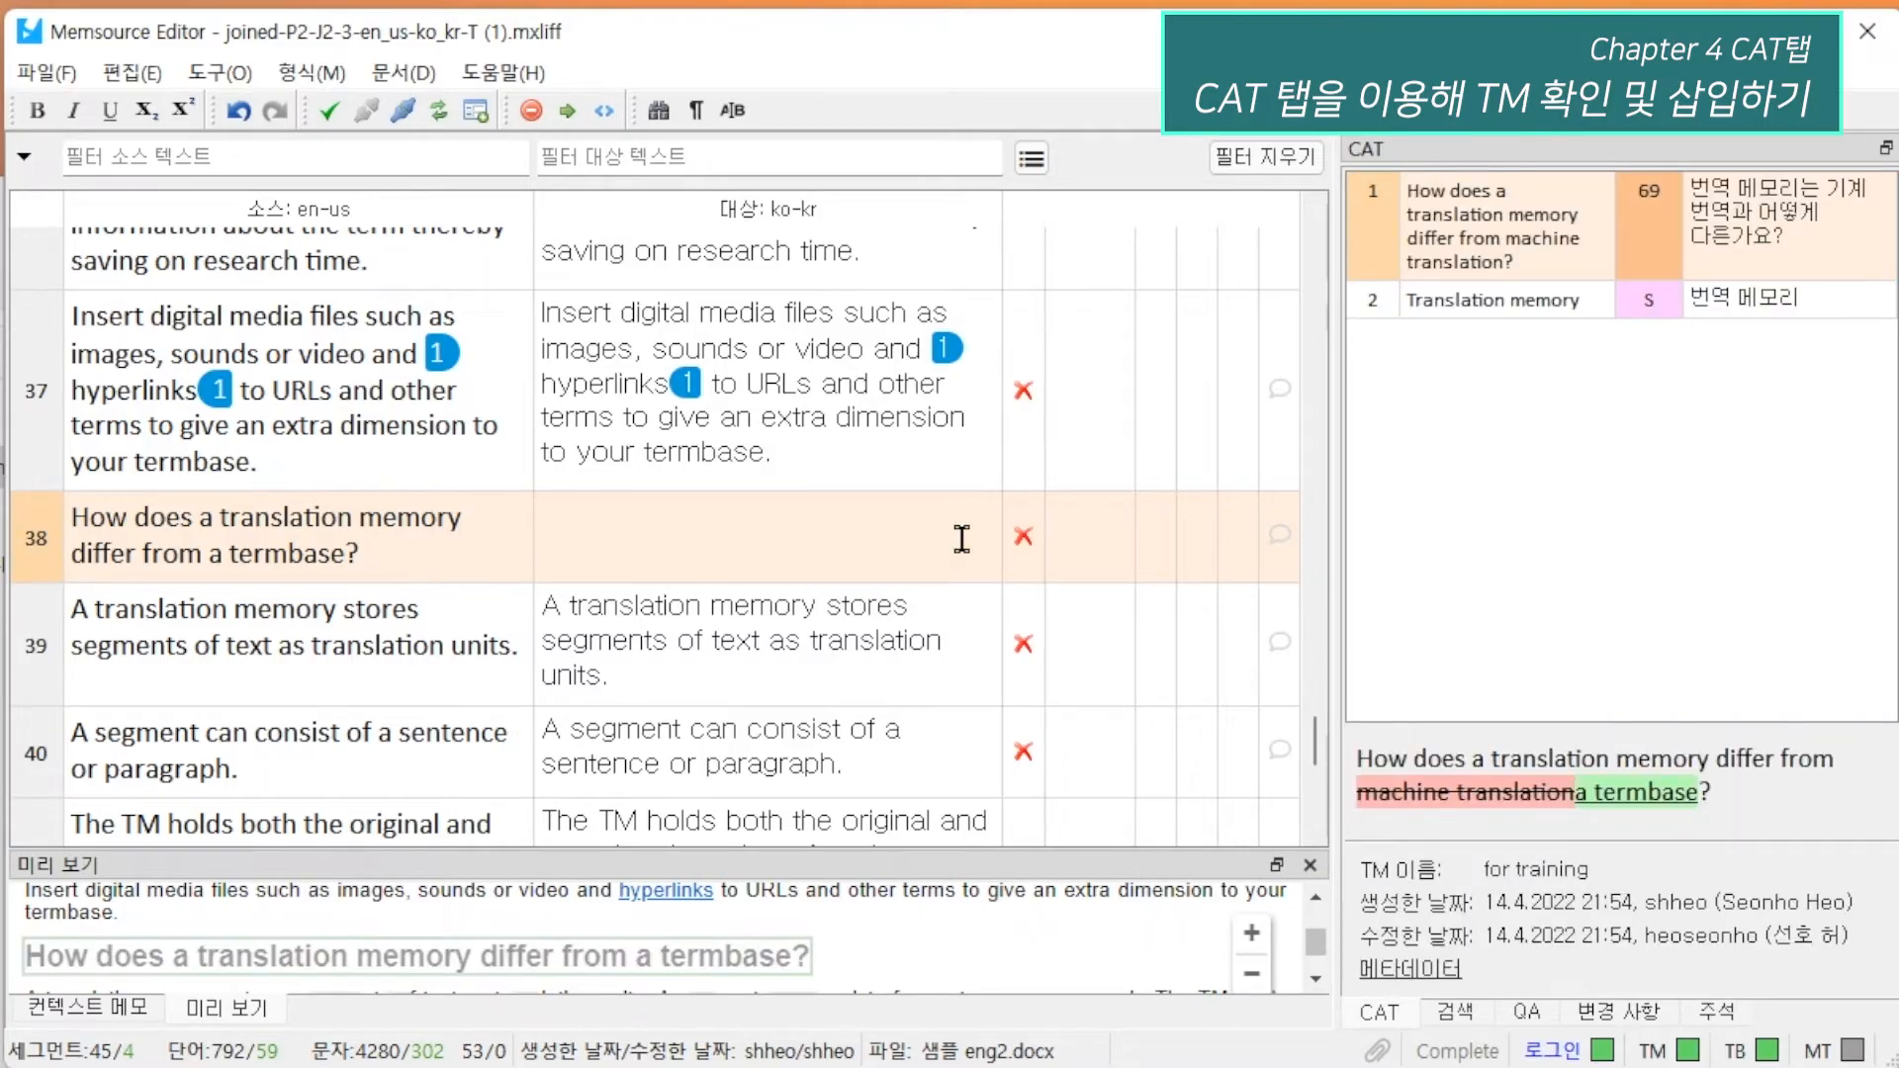
key(ctrl+1)
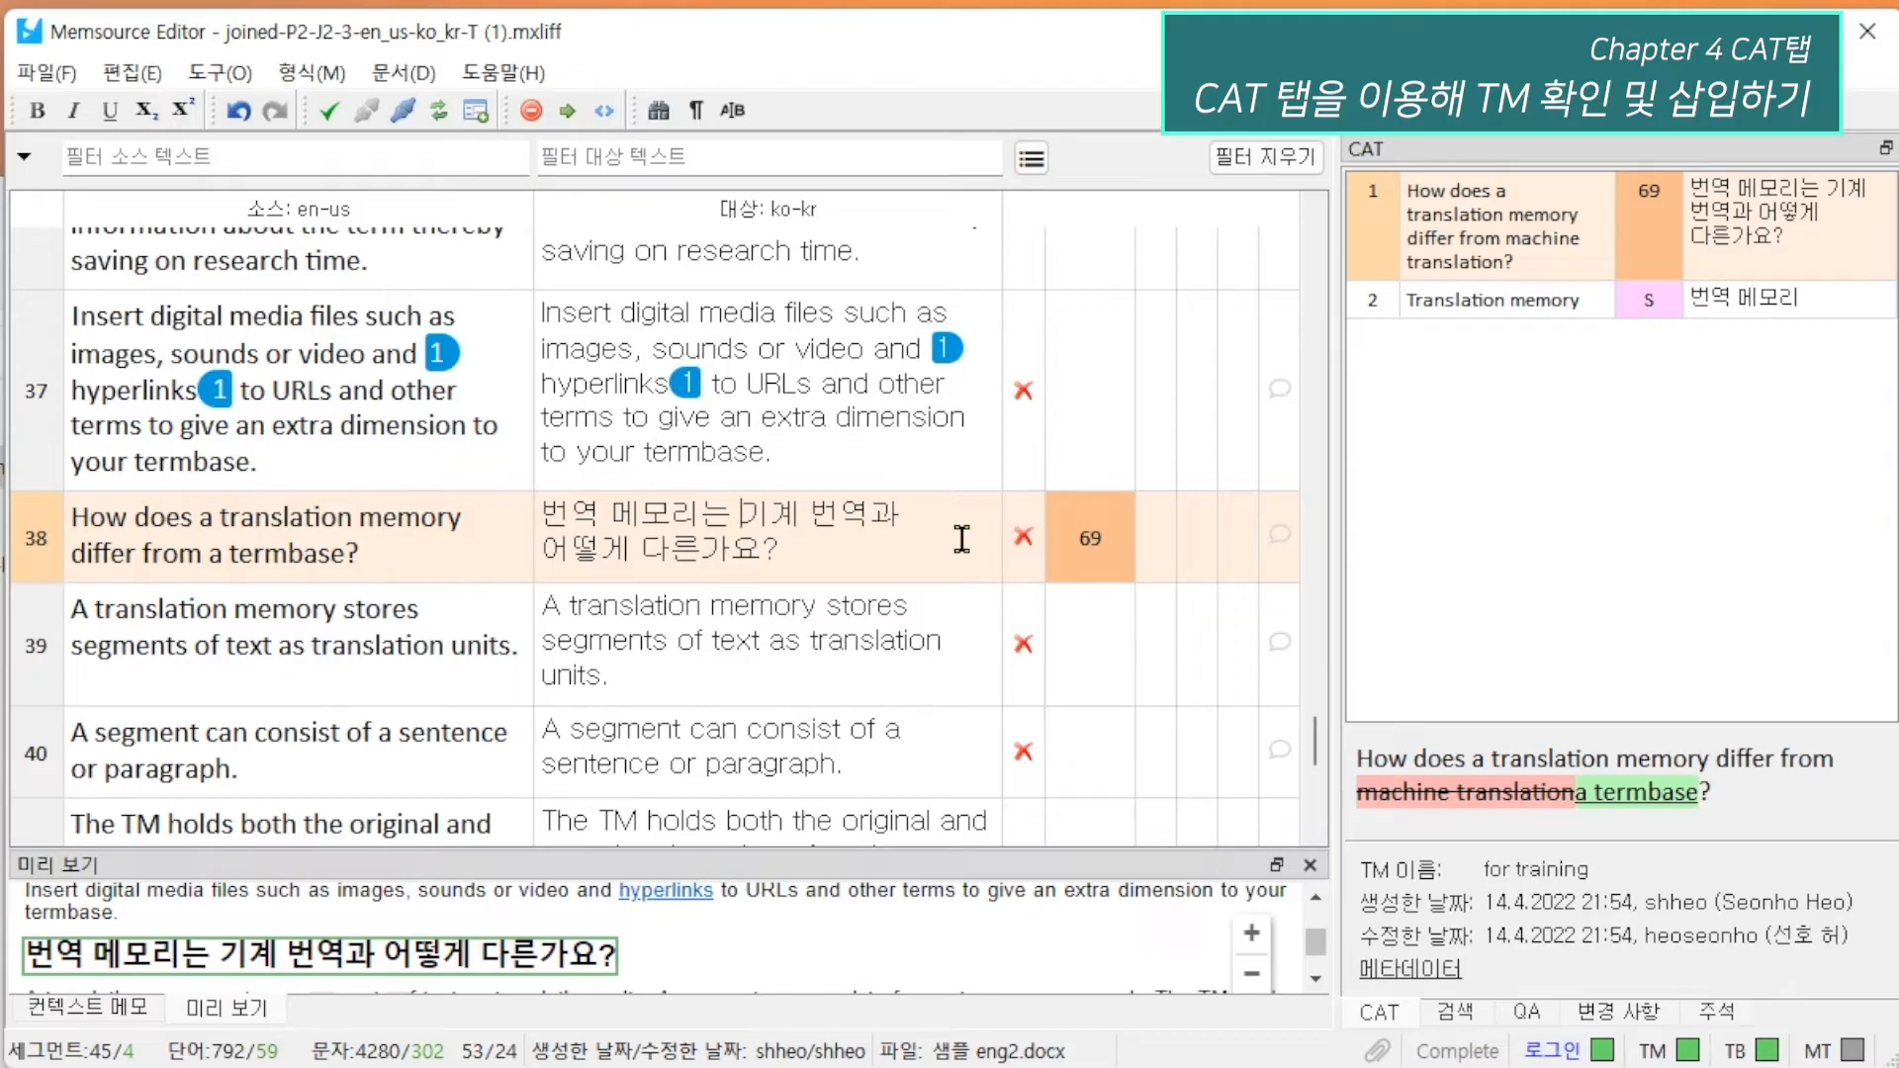
Replace 기계 번역과 with 텀베이스와 in segment 38's target text.
key(Delete)
key(Delete)
key(Delete)
key(Delete)
key(Delete)
key(Delete)
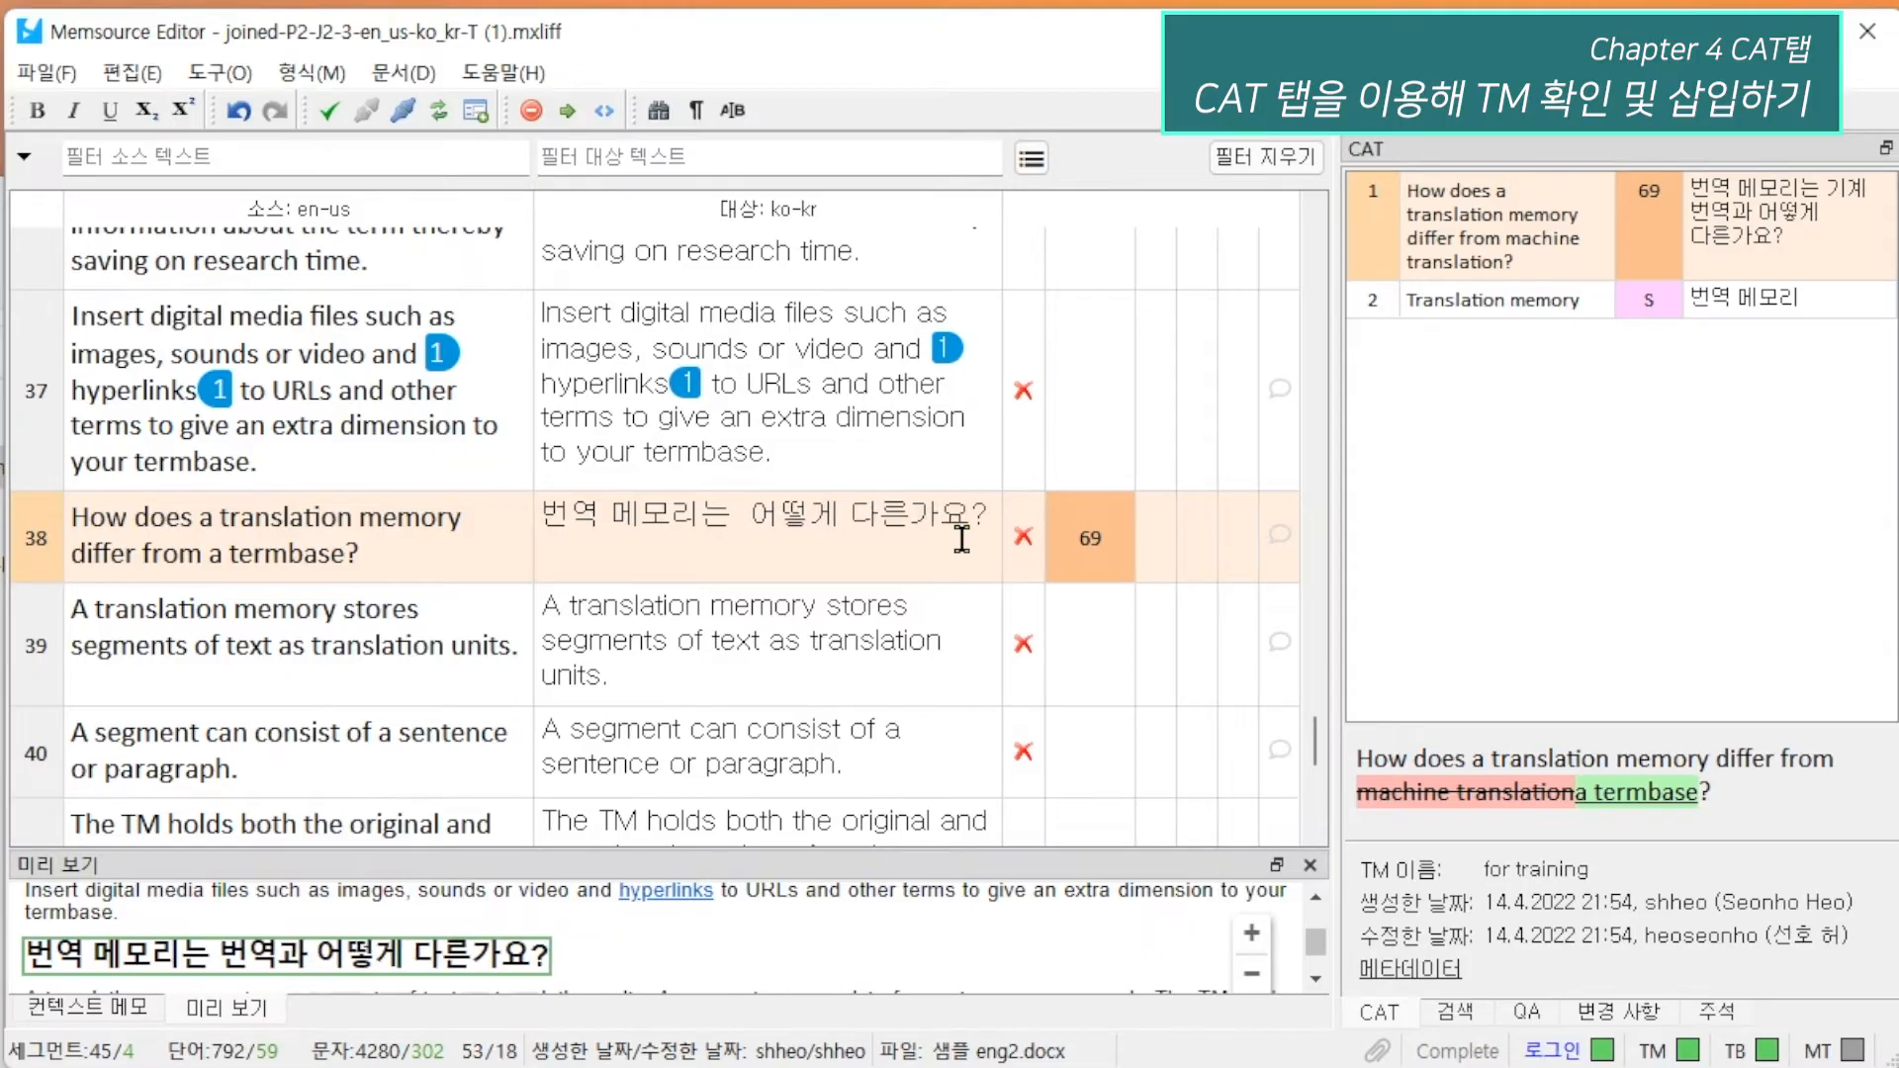
text(터ㅁ베이스와)
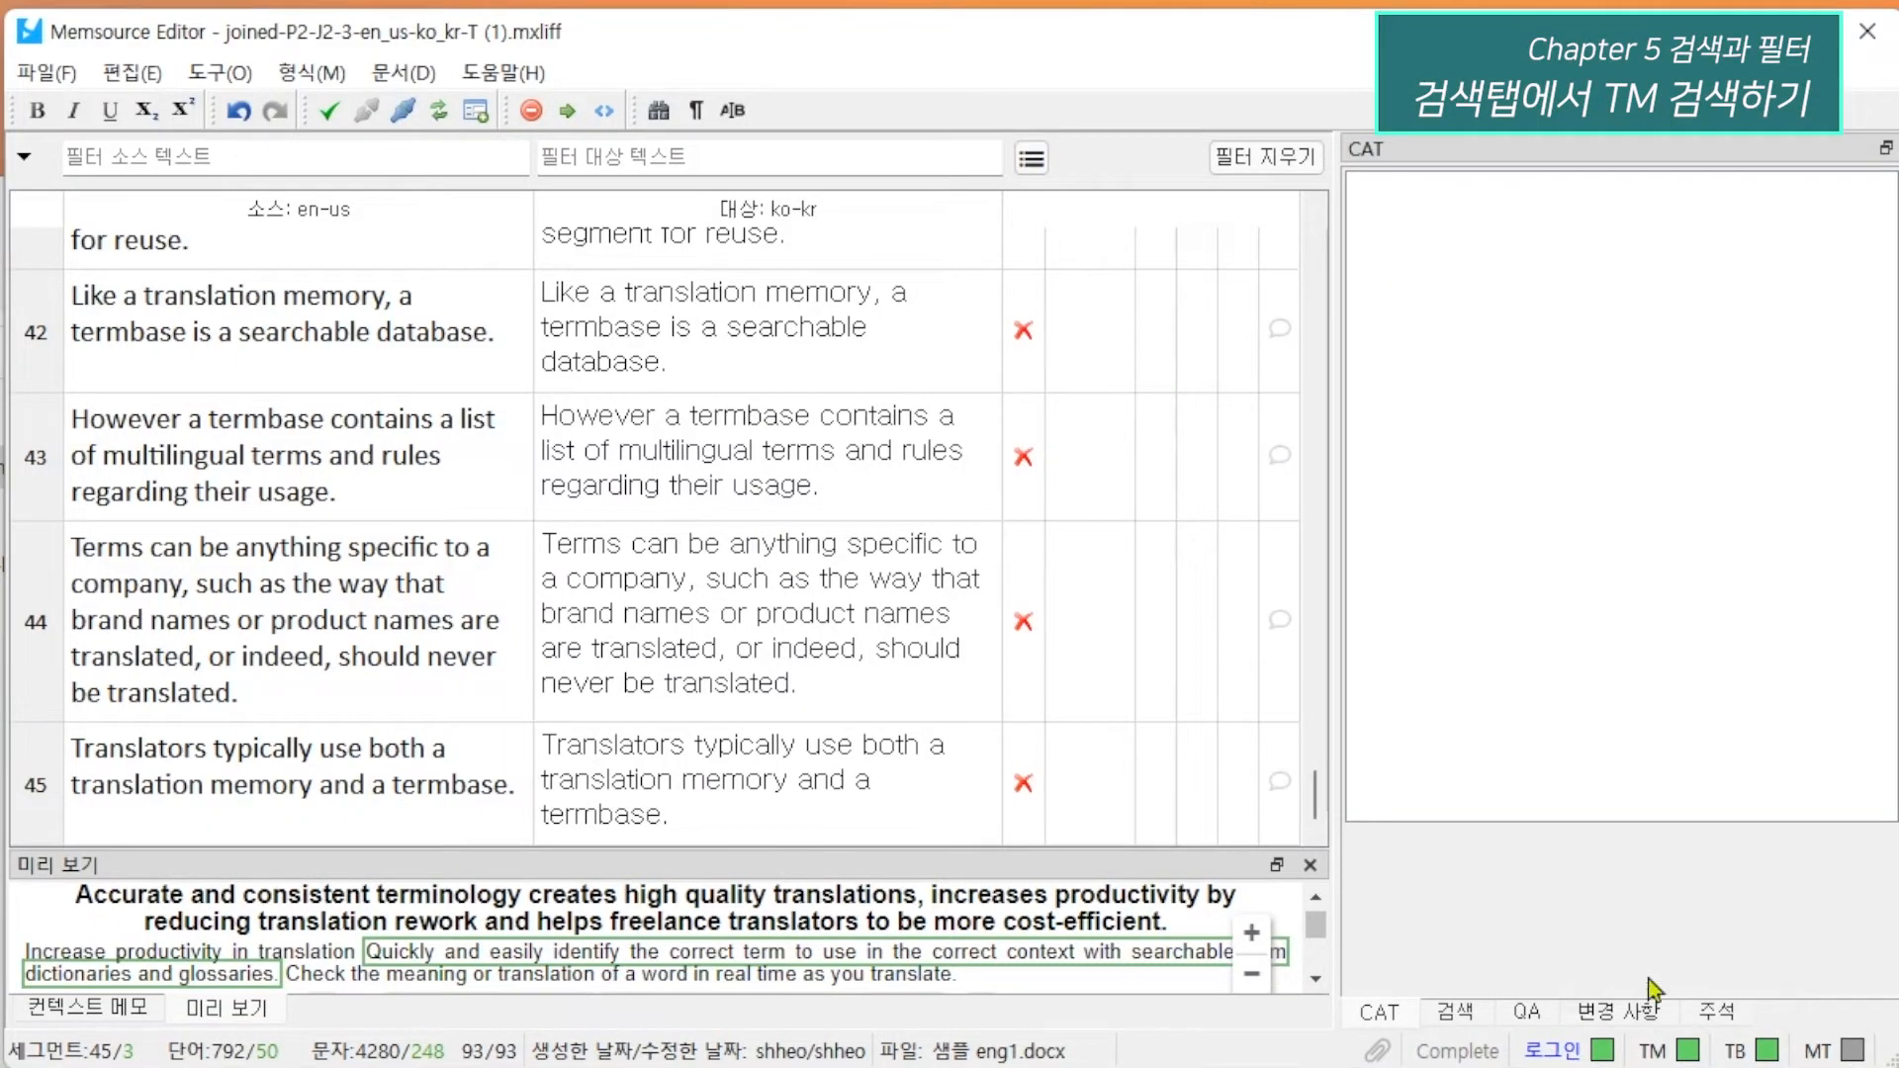
click(1460, 1019)
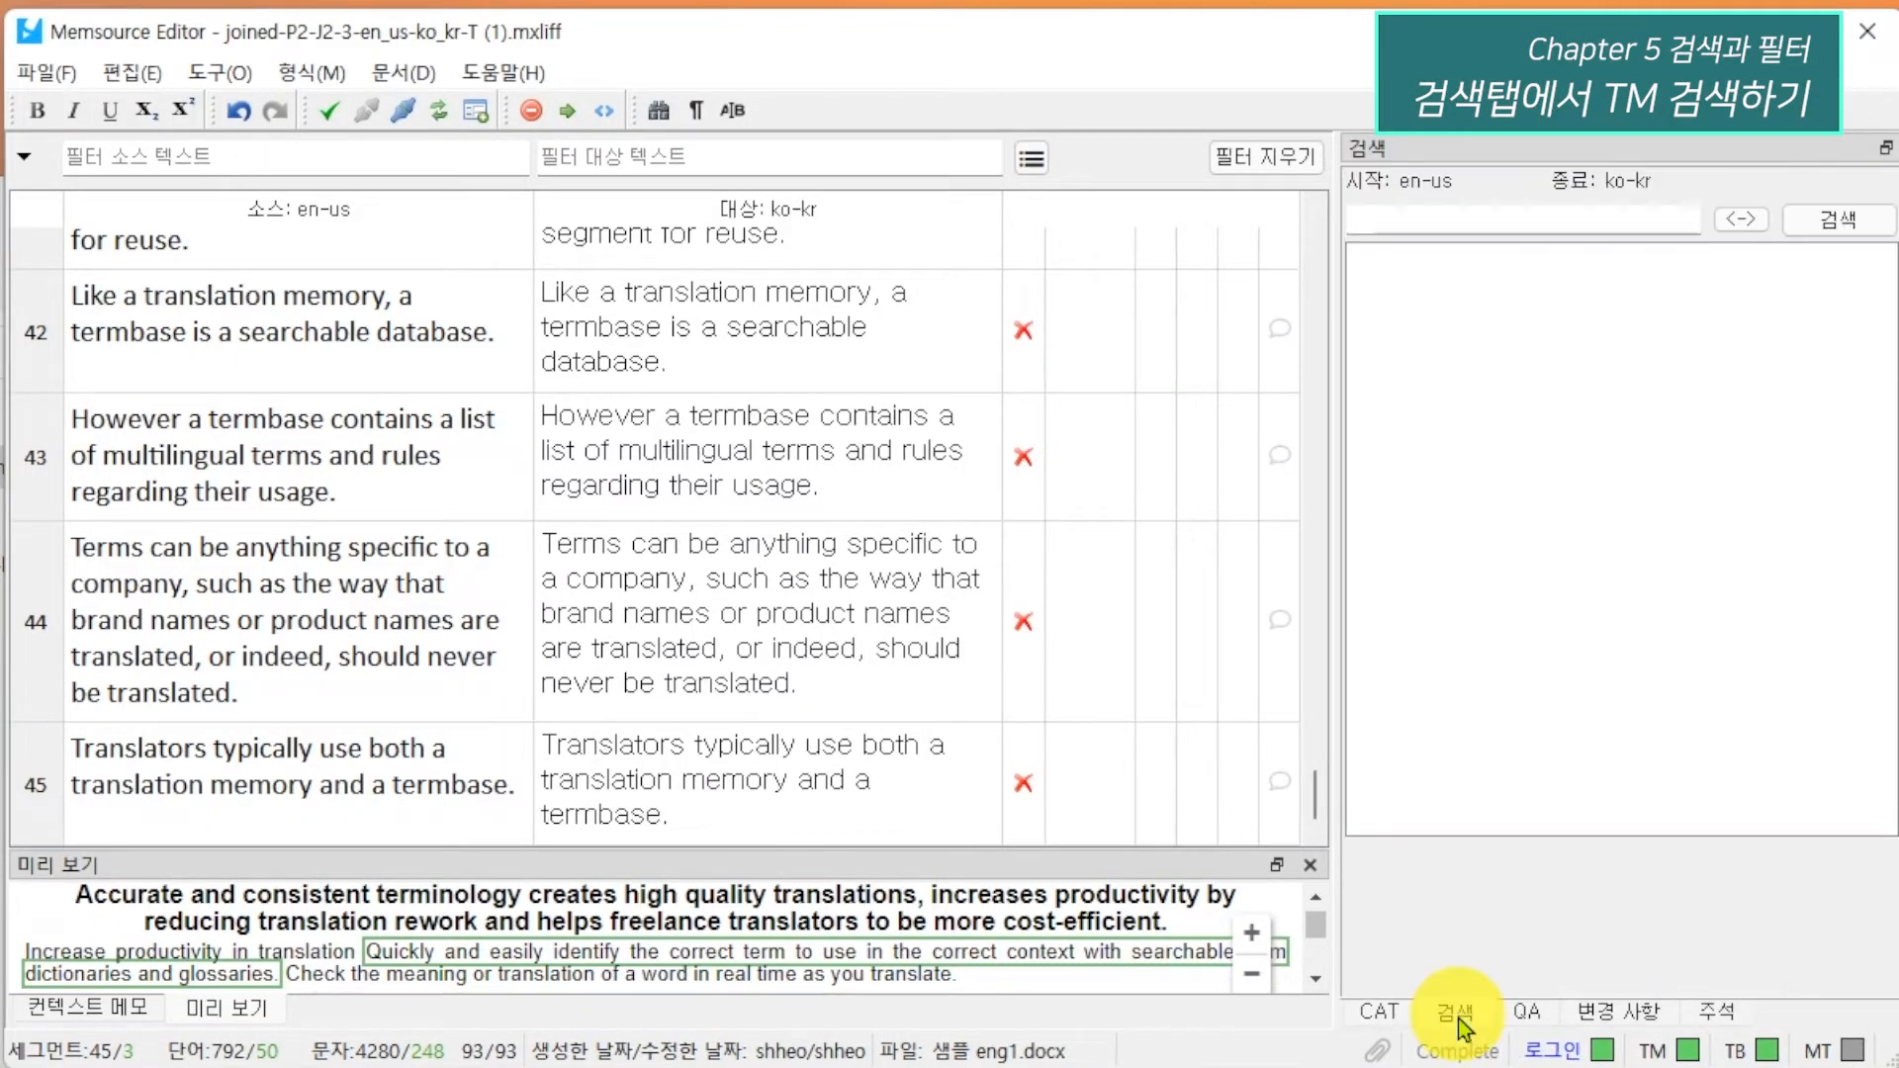
click(1528, 1015)
click(1619, 1013)
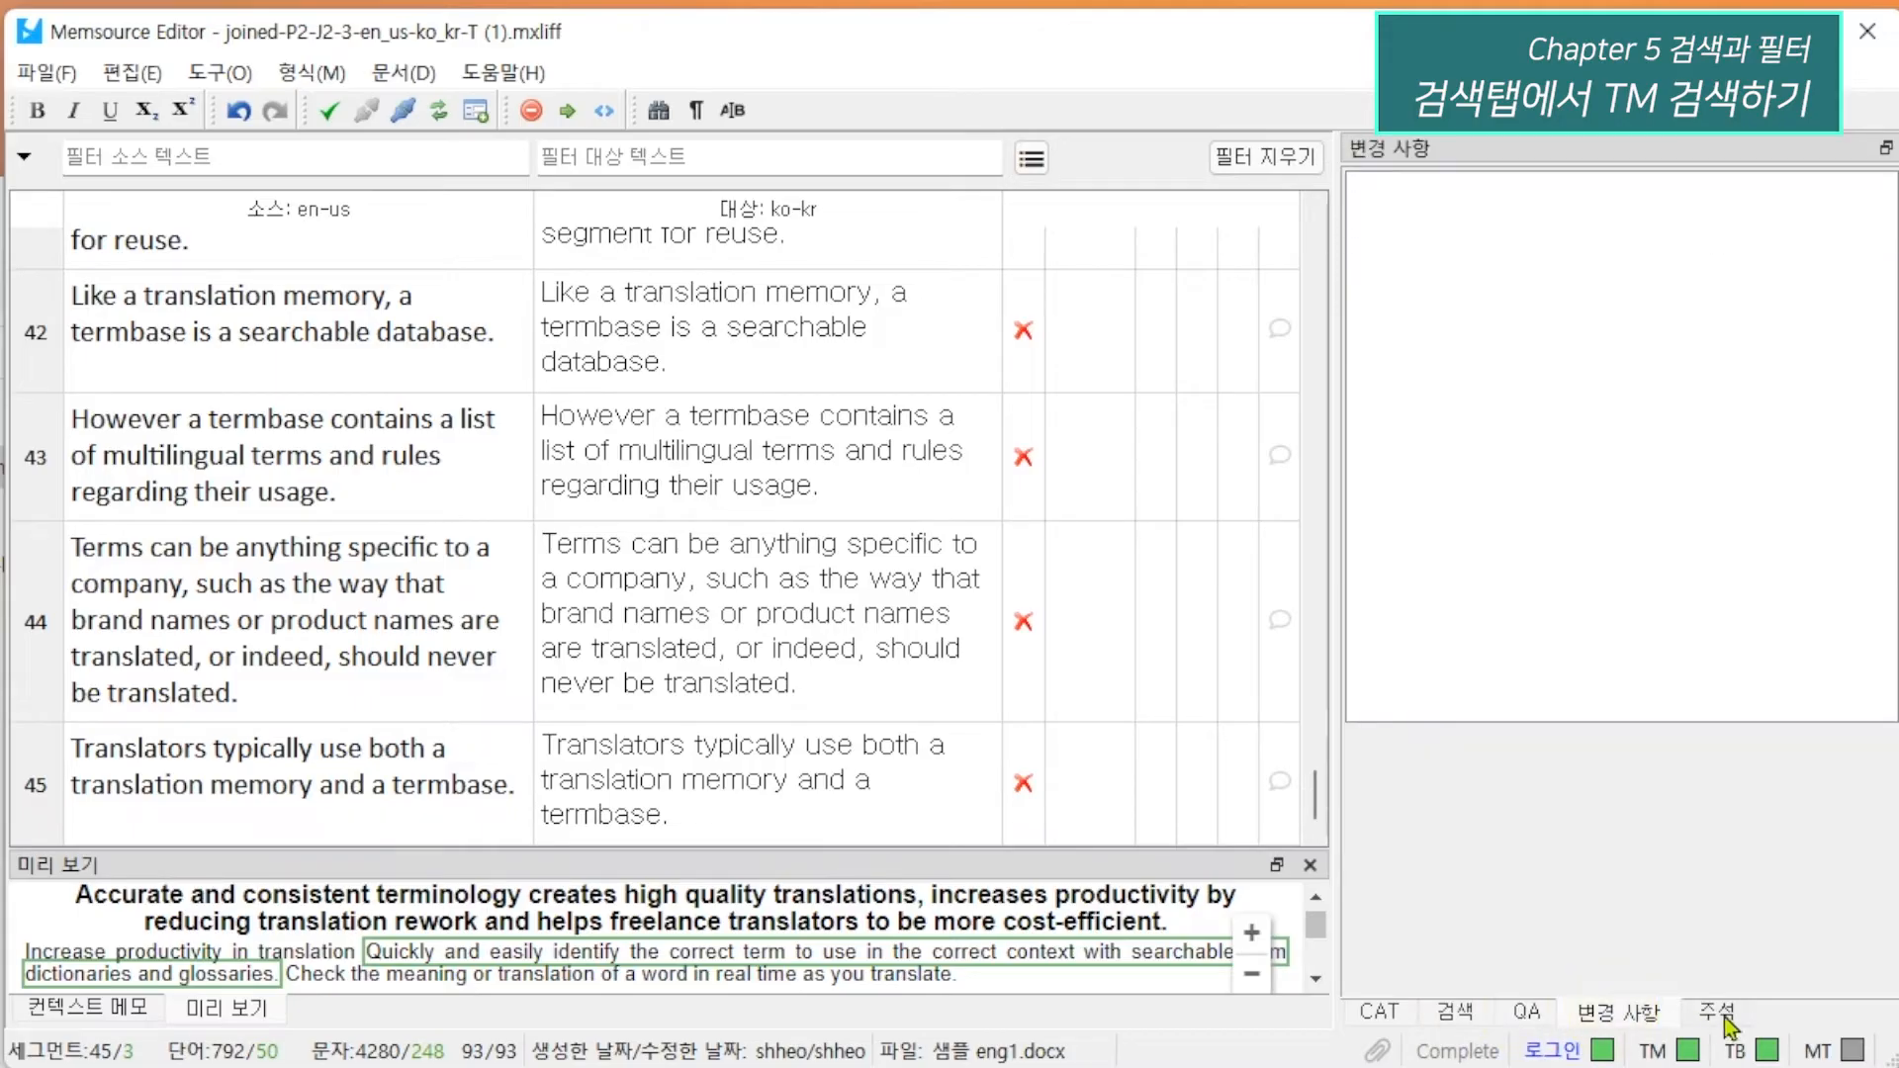
click(1724, 1017)
click(1410, 1015)
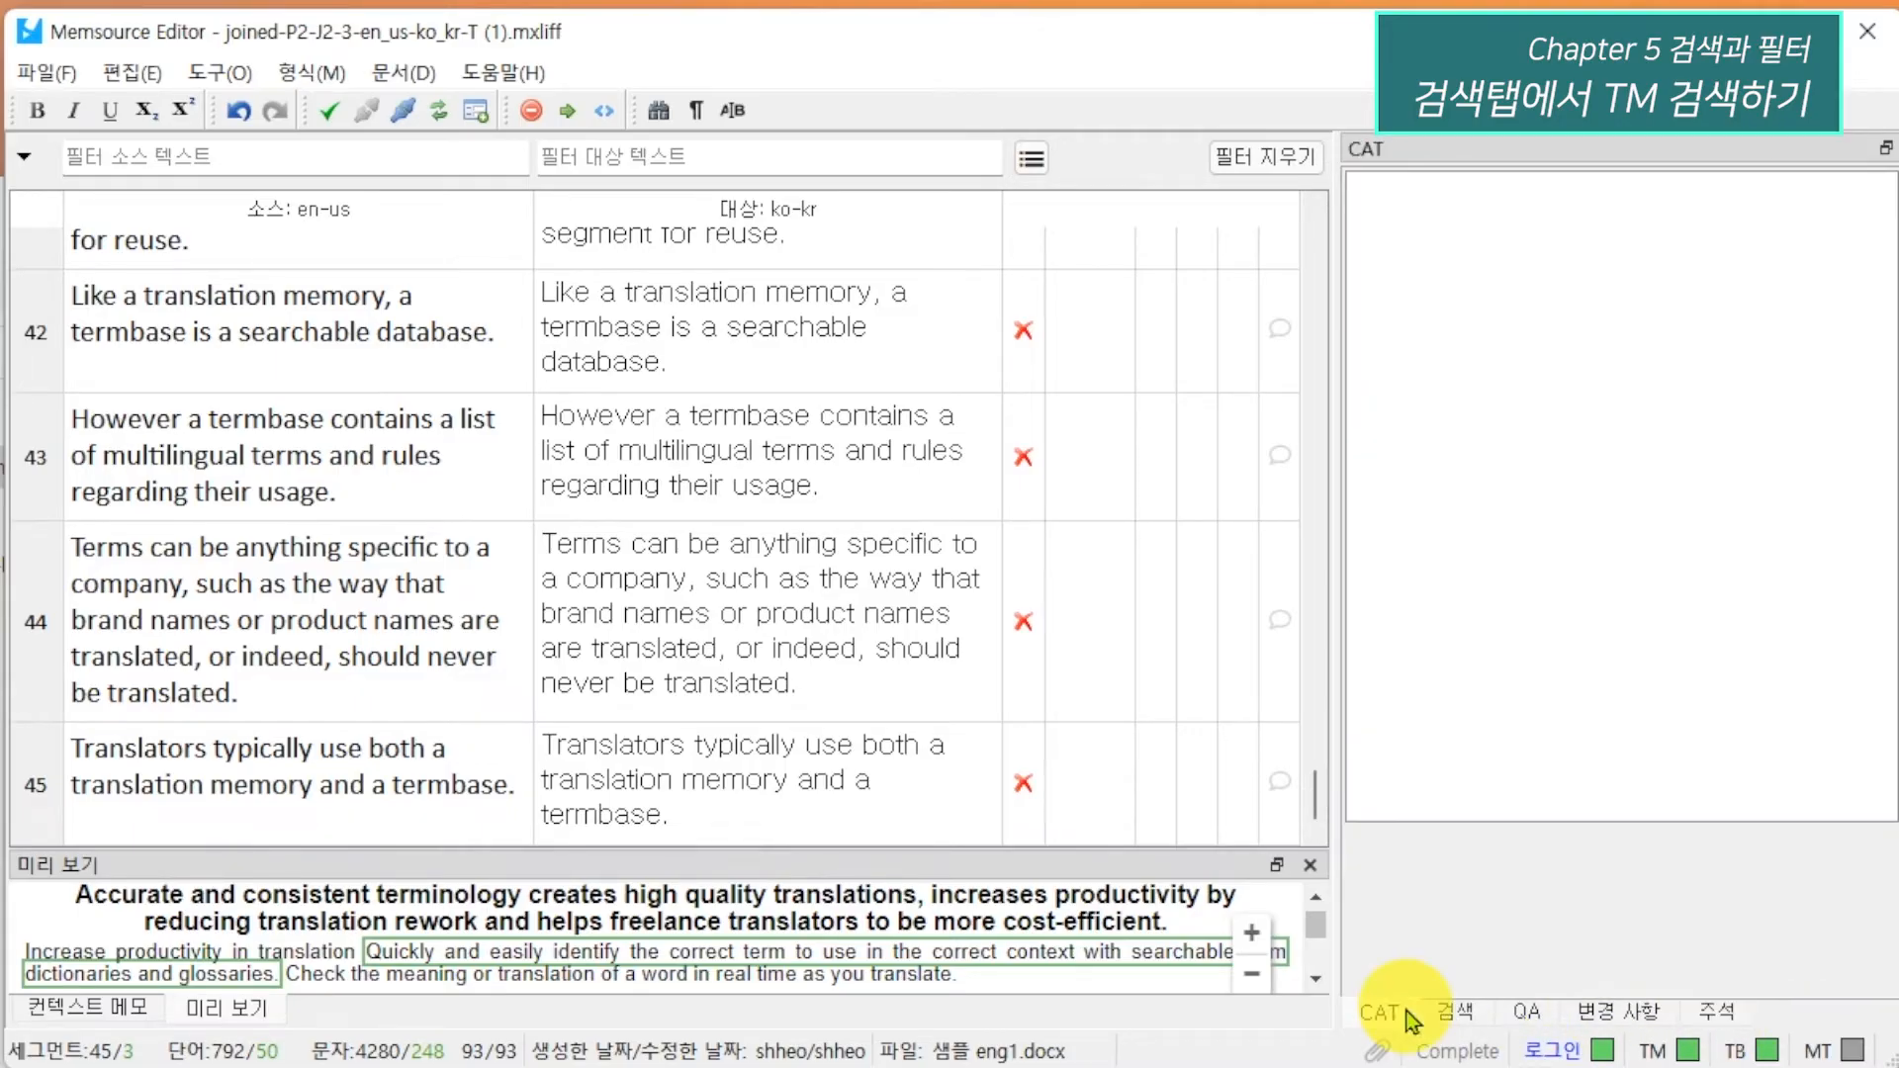
Search the translation memory for the English source term "translation".
click(1450, 1019)
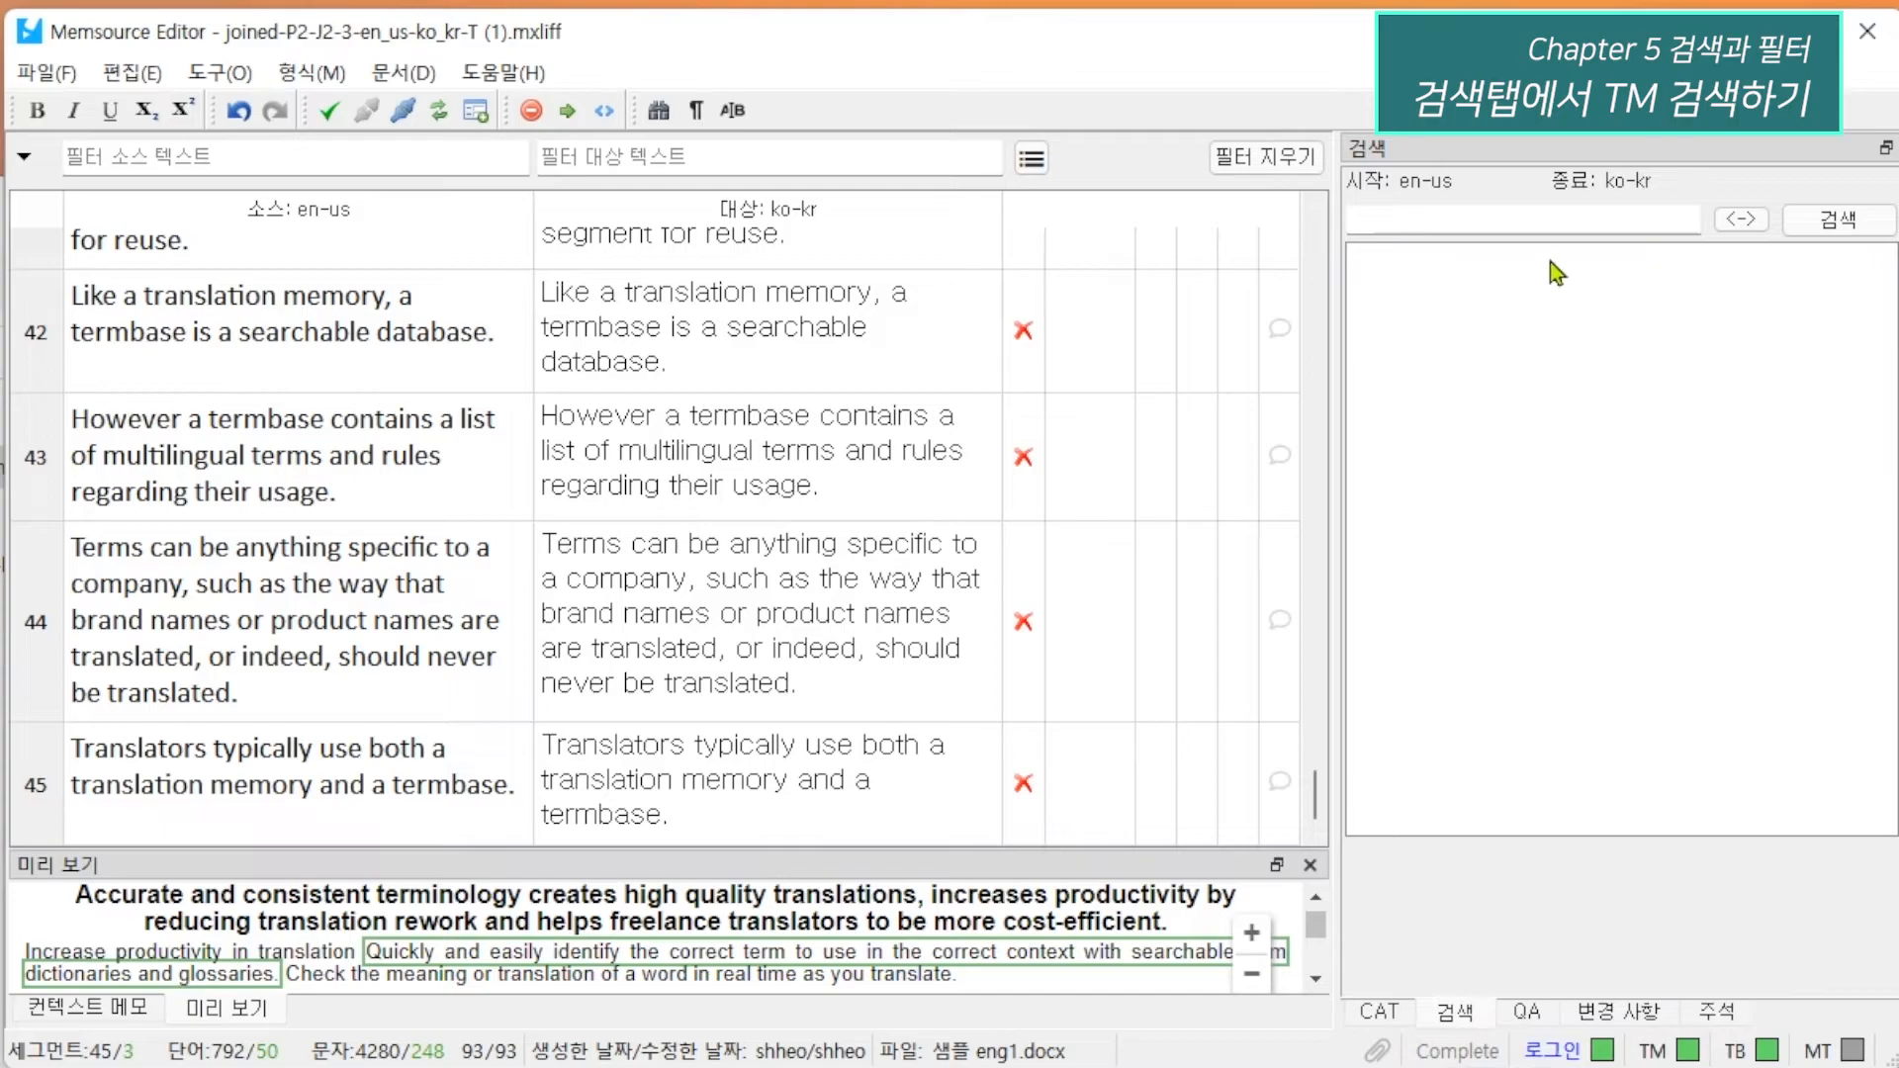
click(1594, 212)
text(translation)
key(Return)
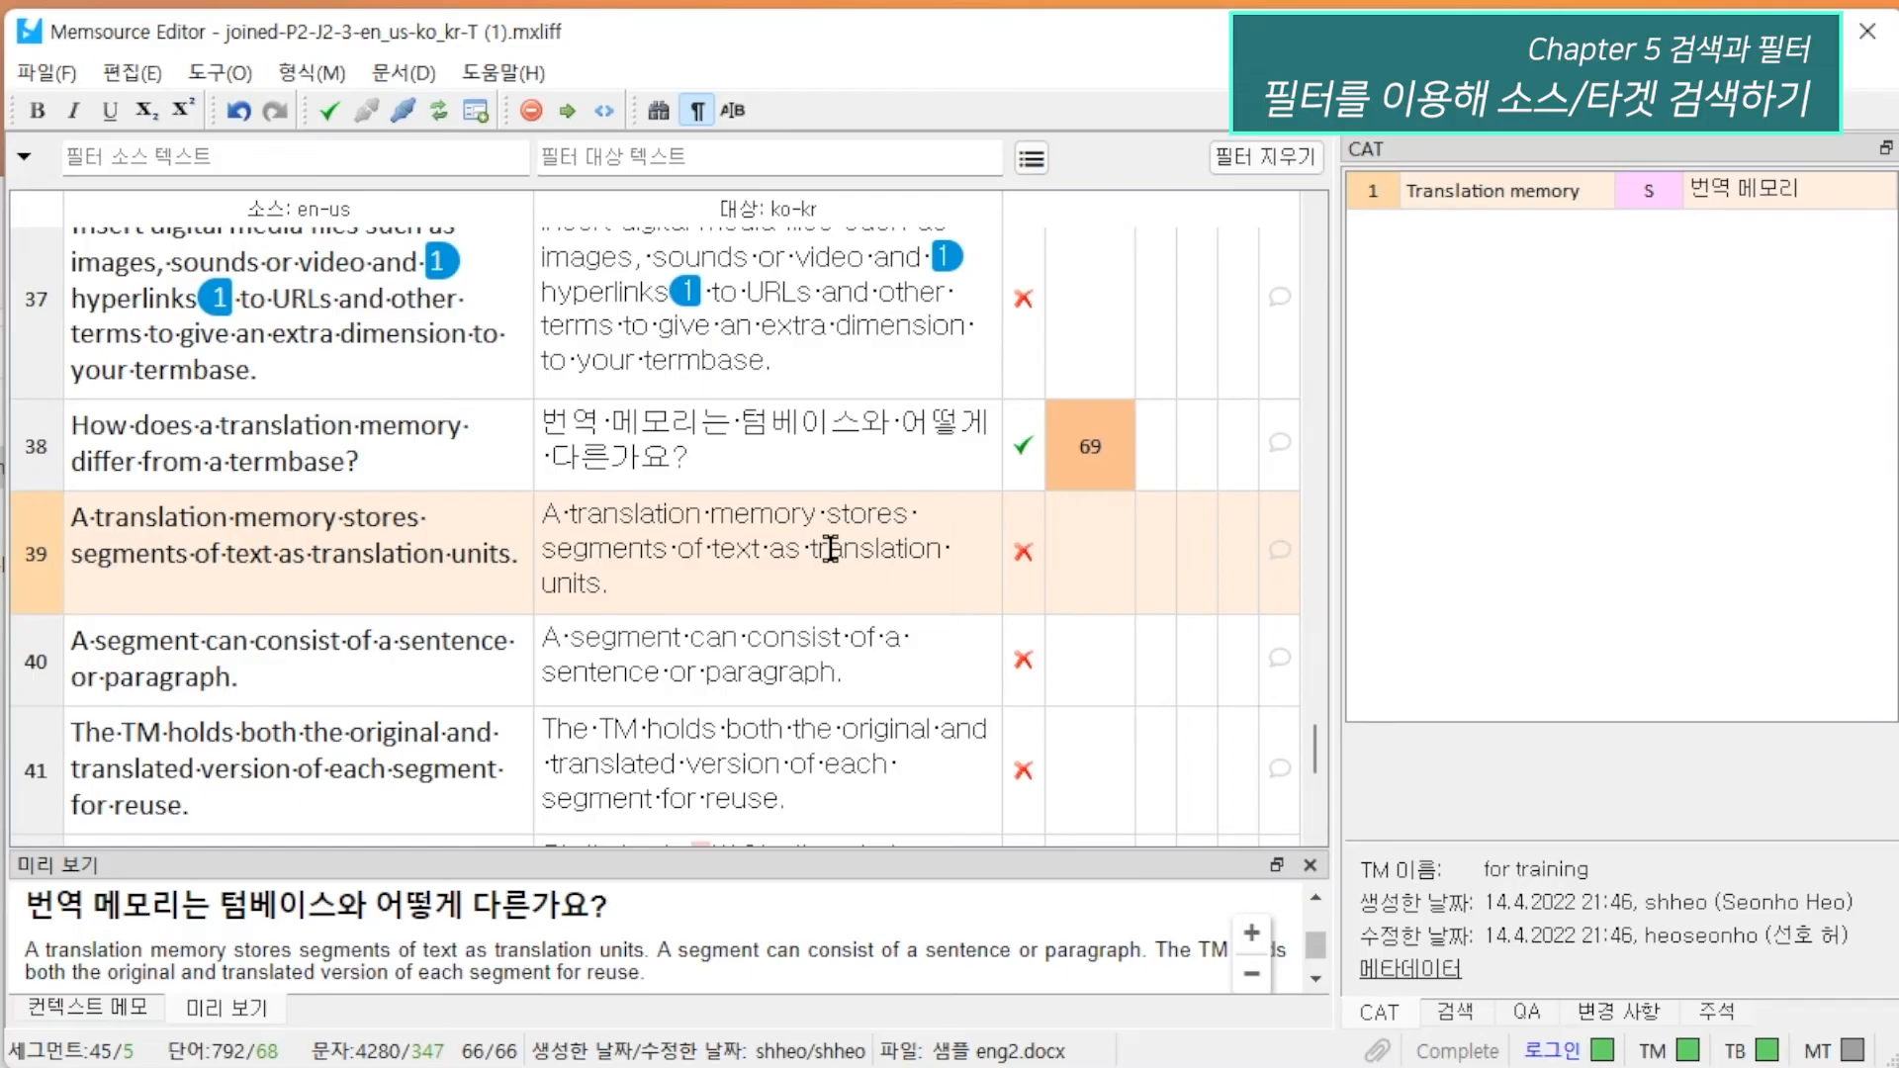
Filter the segments by the source text "termbase" and look through the matching segments.
click(242, 161)
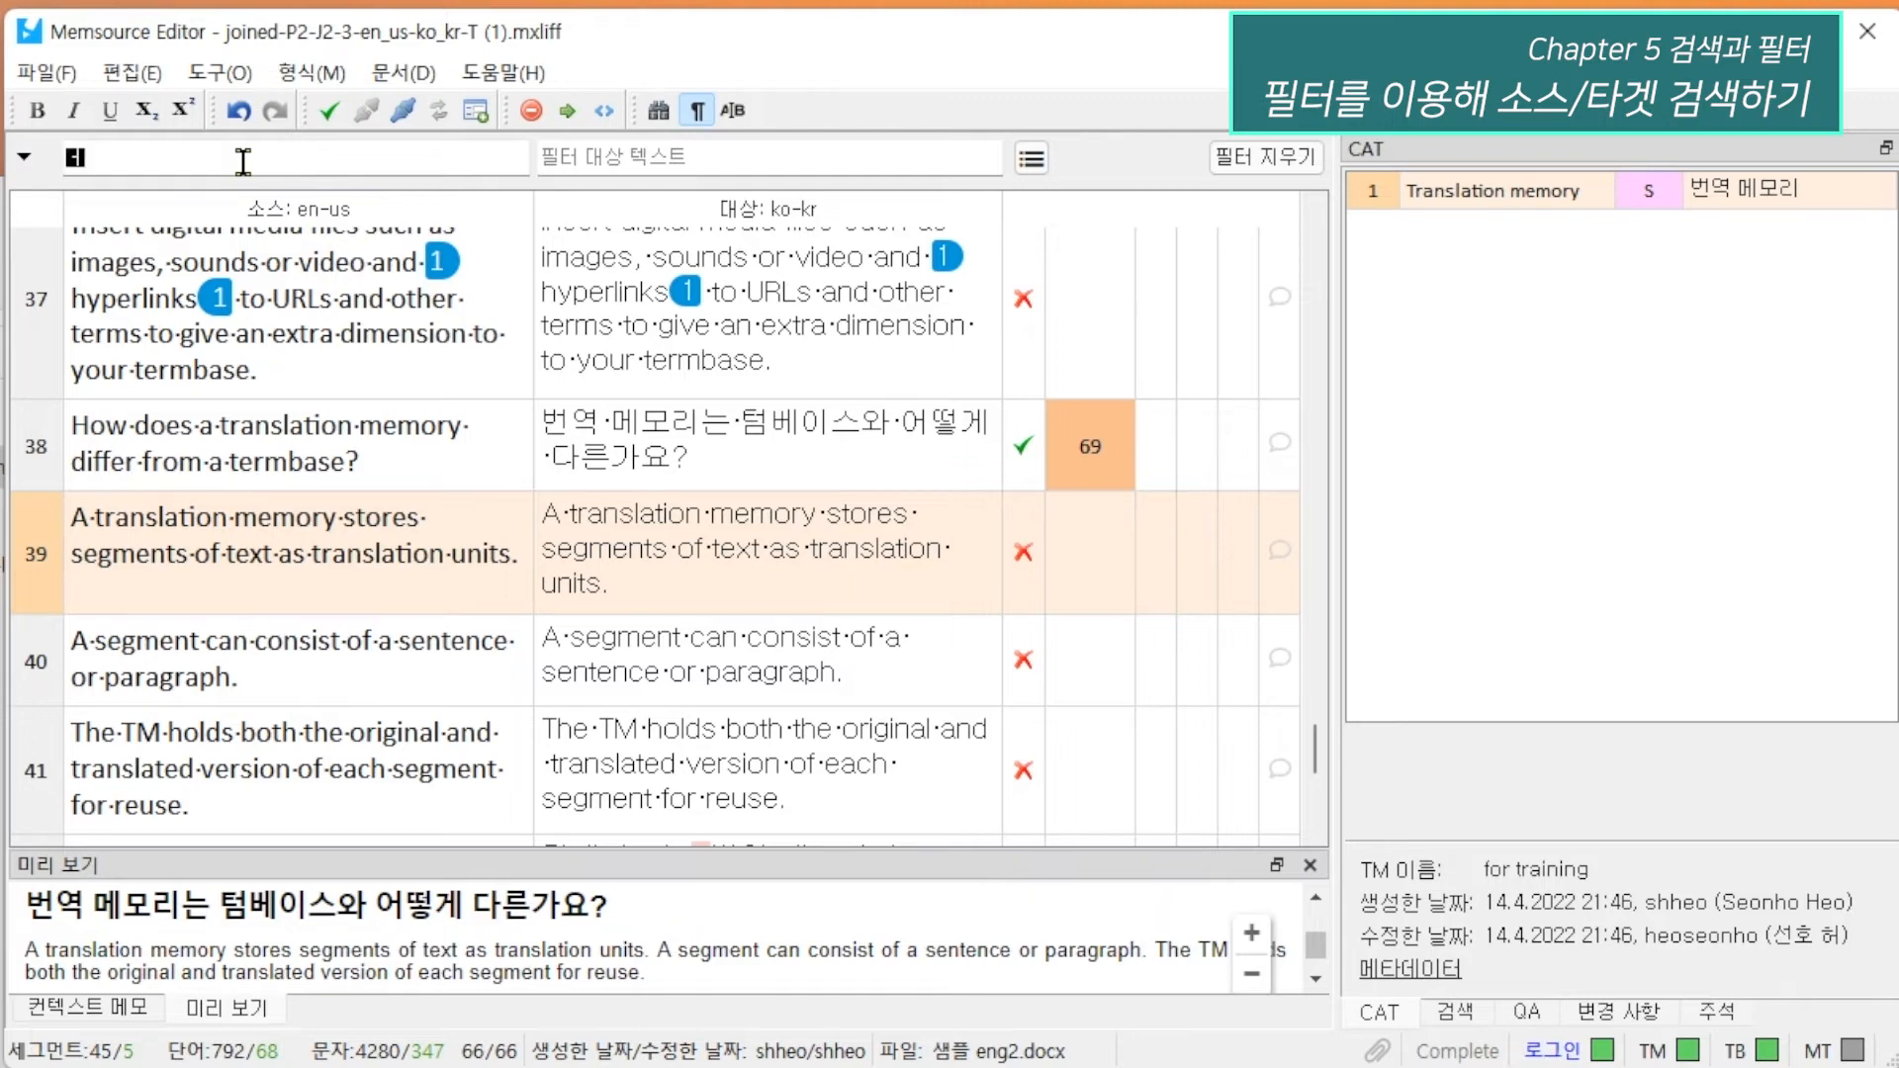
text(termbase)
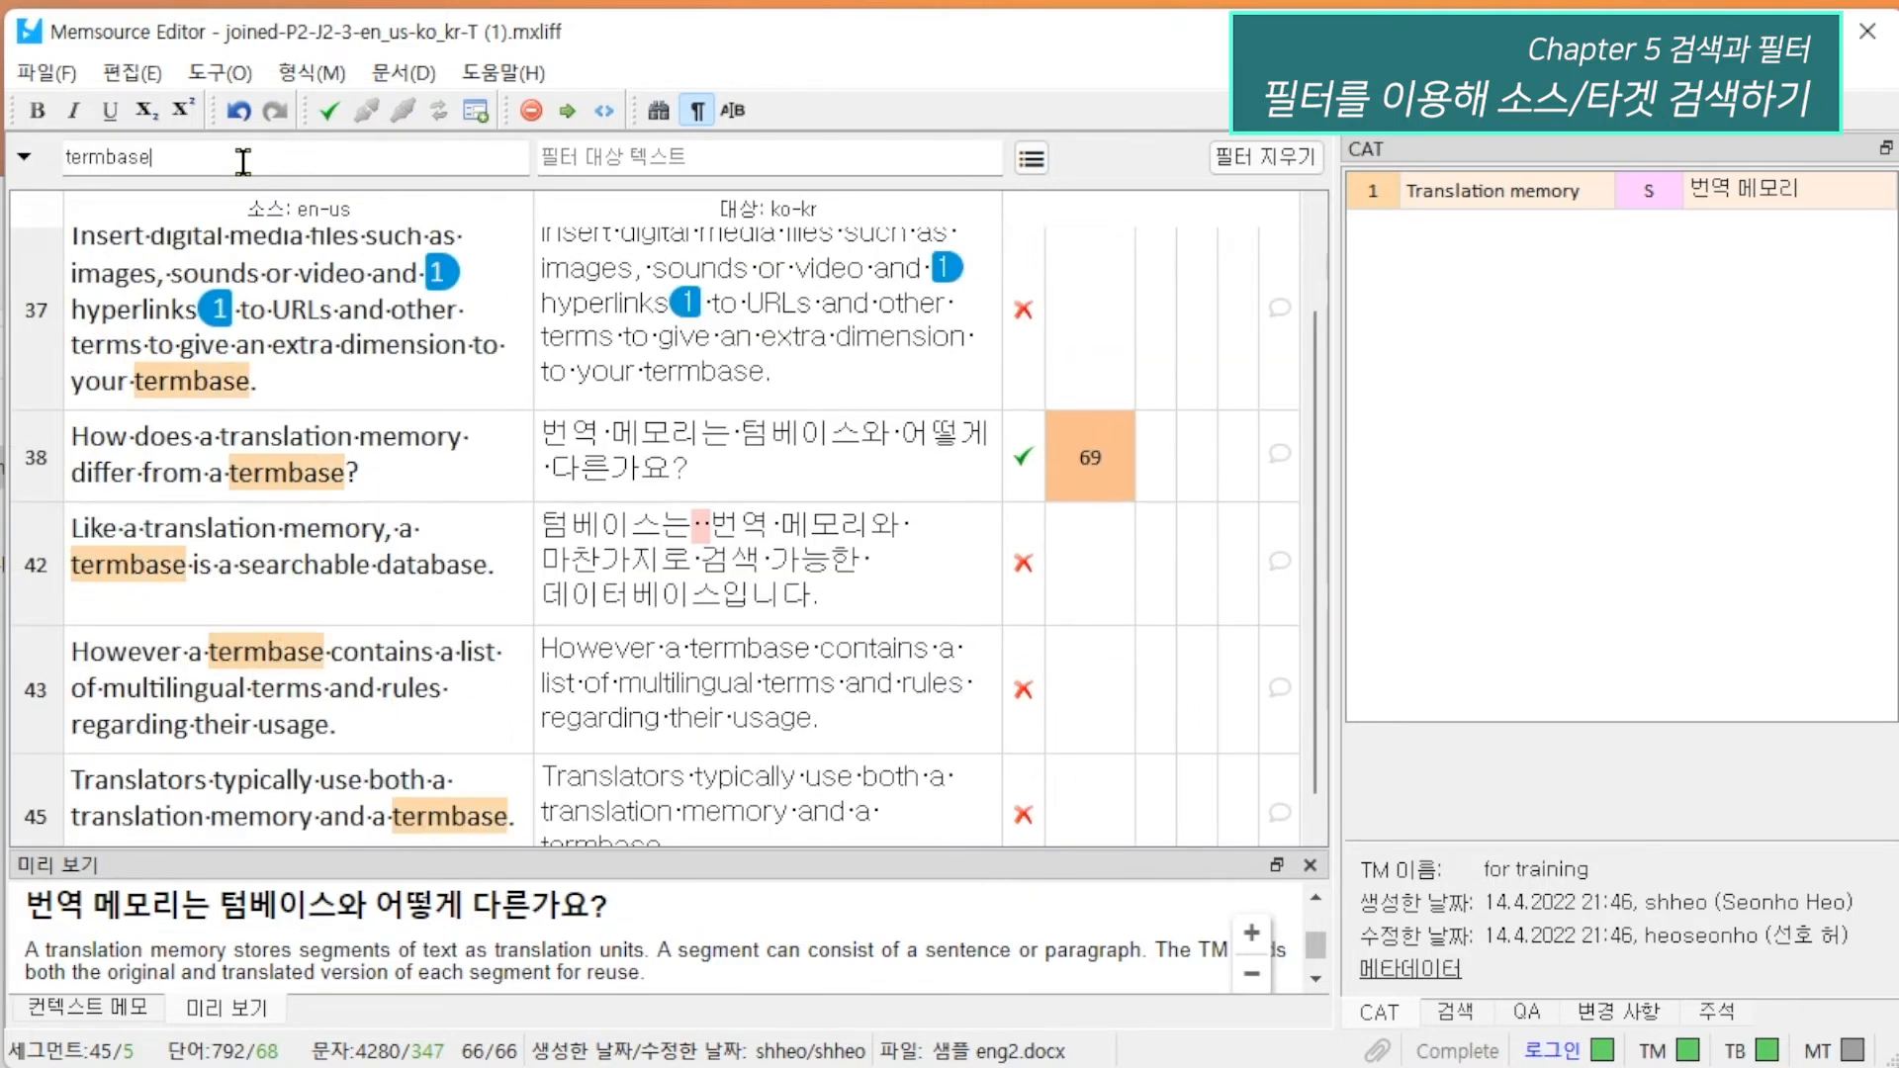
scroll(500, 413, down, 1)
scroll(501, 524, up, 3)
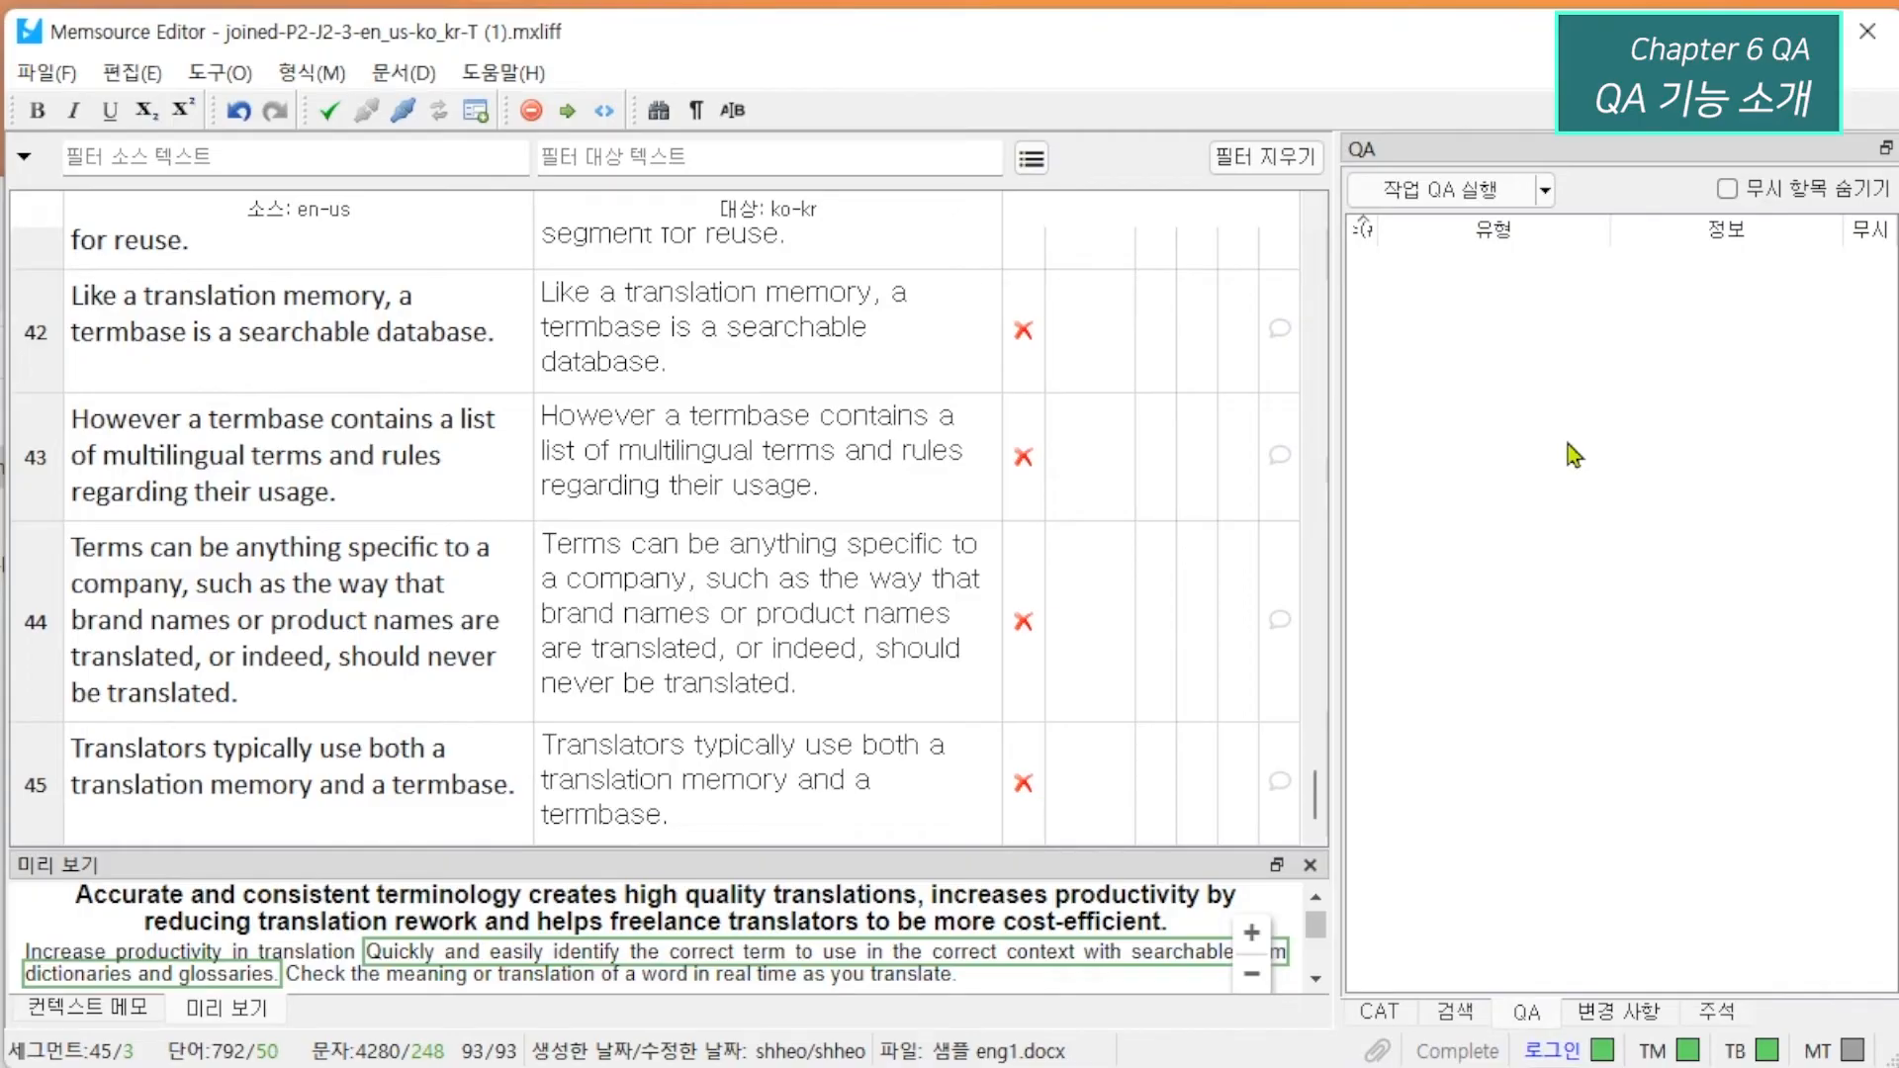
Run the QA check on the job and go through its list down to the entries for segment 42.
click(1544, 193)
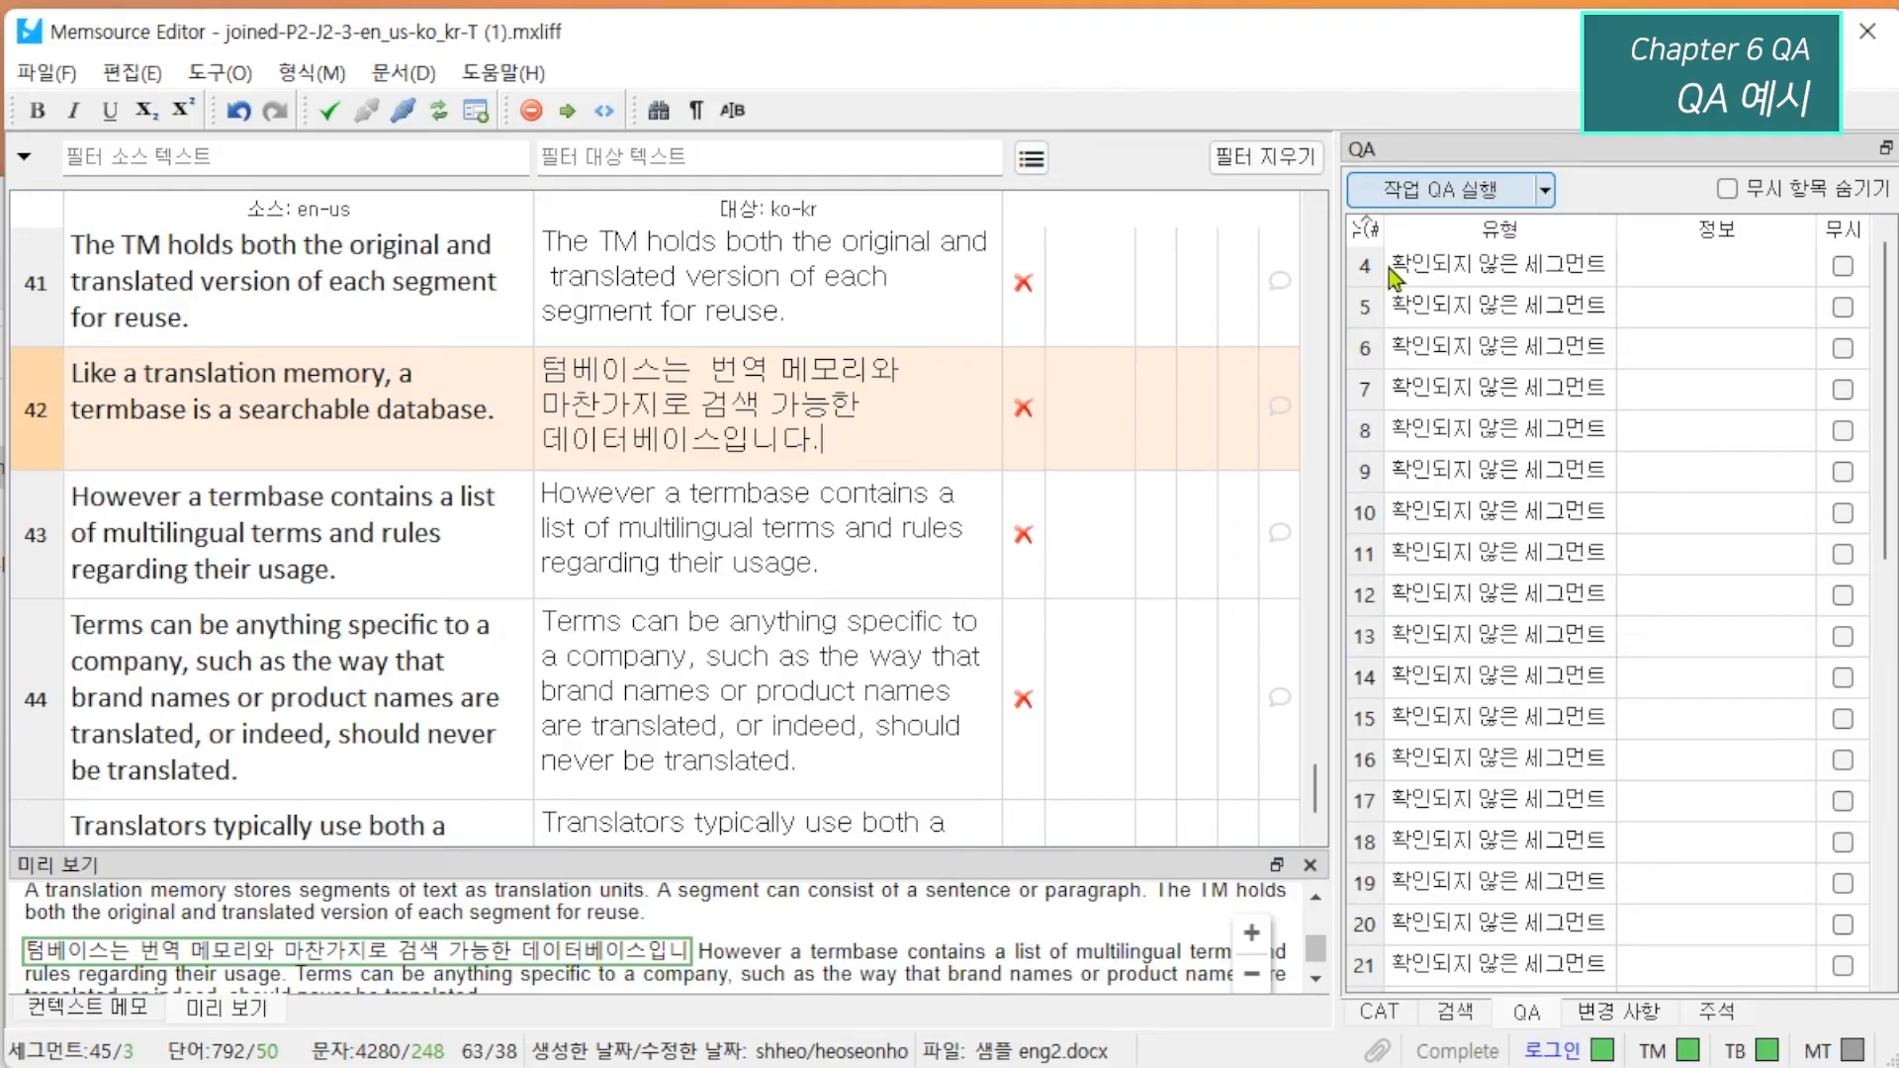
click(1420, 202)
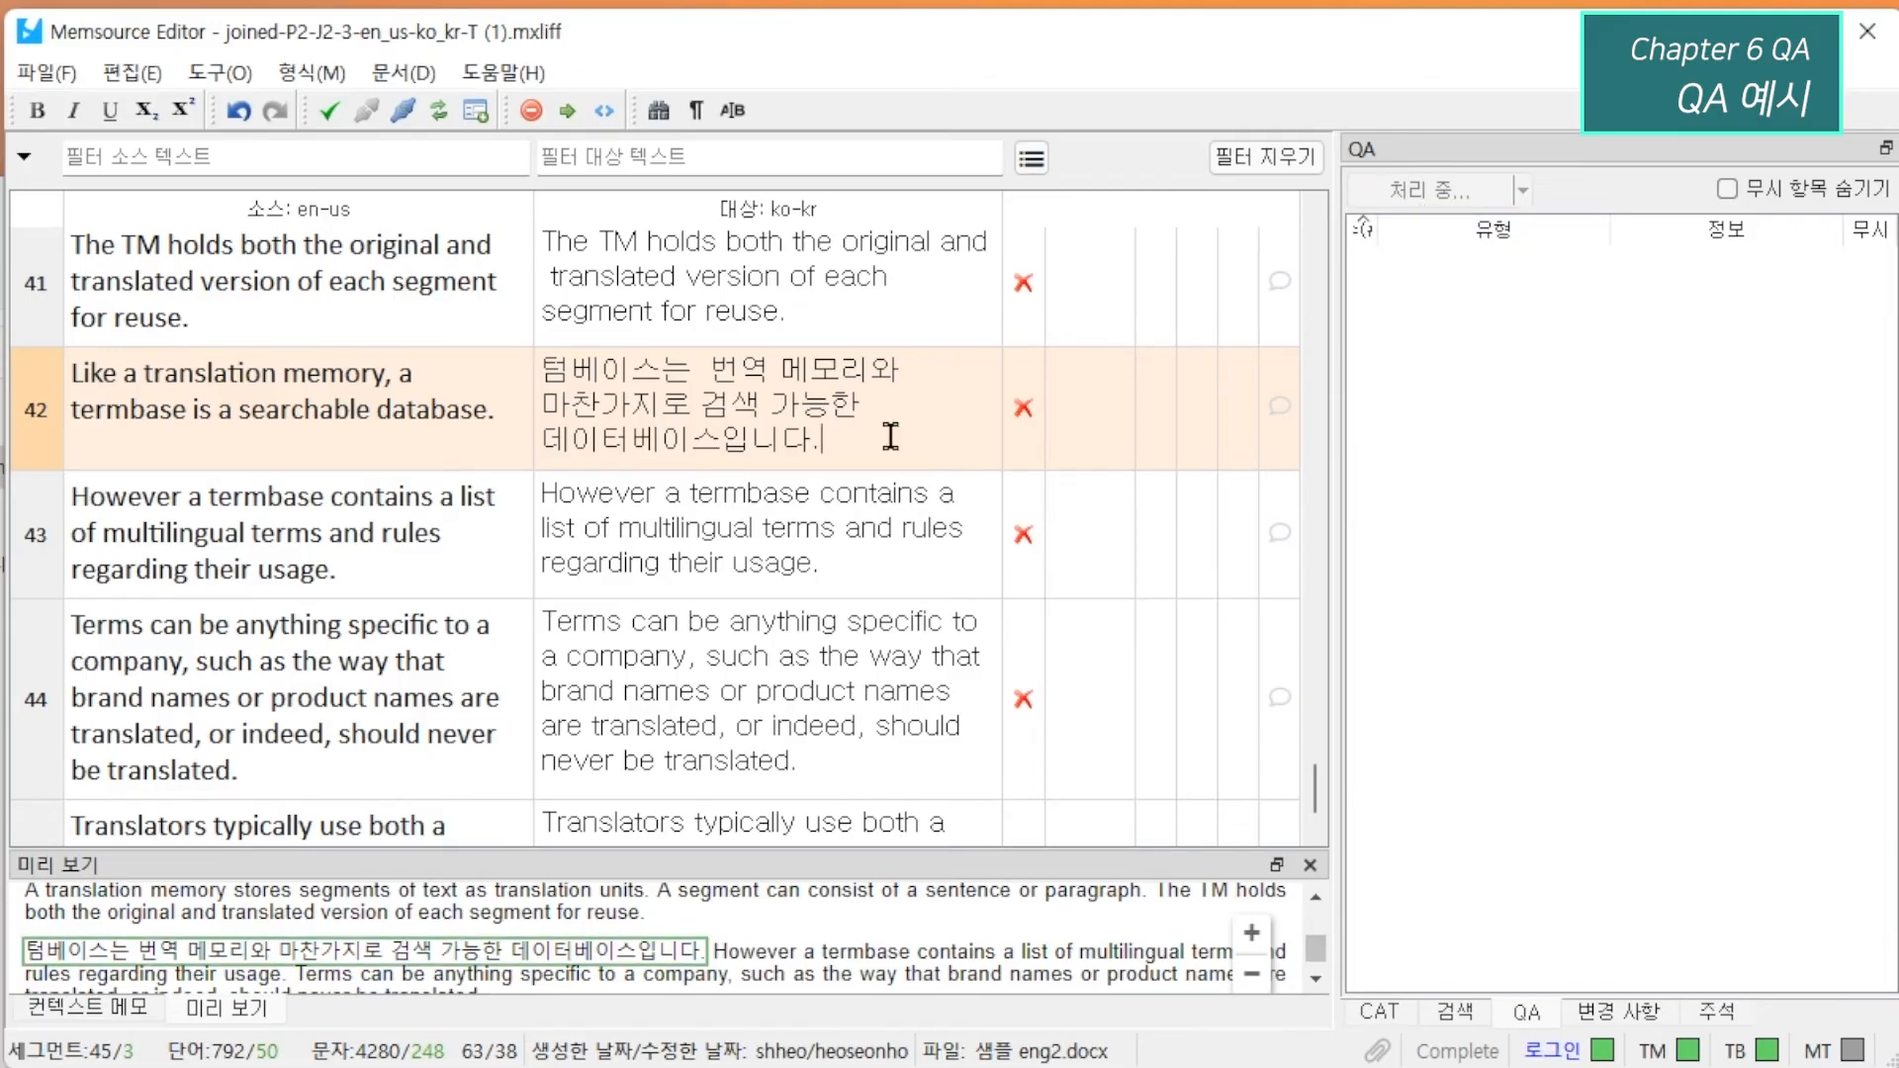
scroll(1593, 588, down, 8)
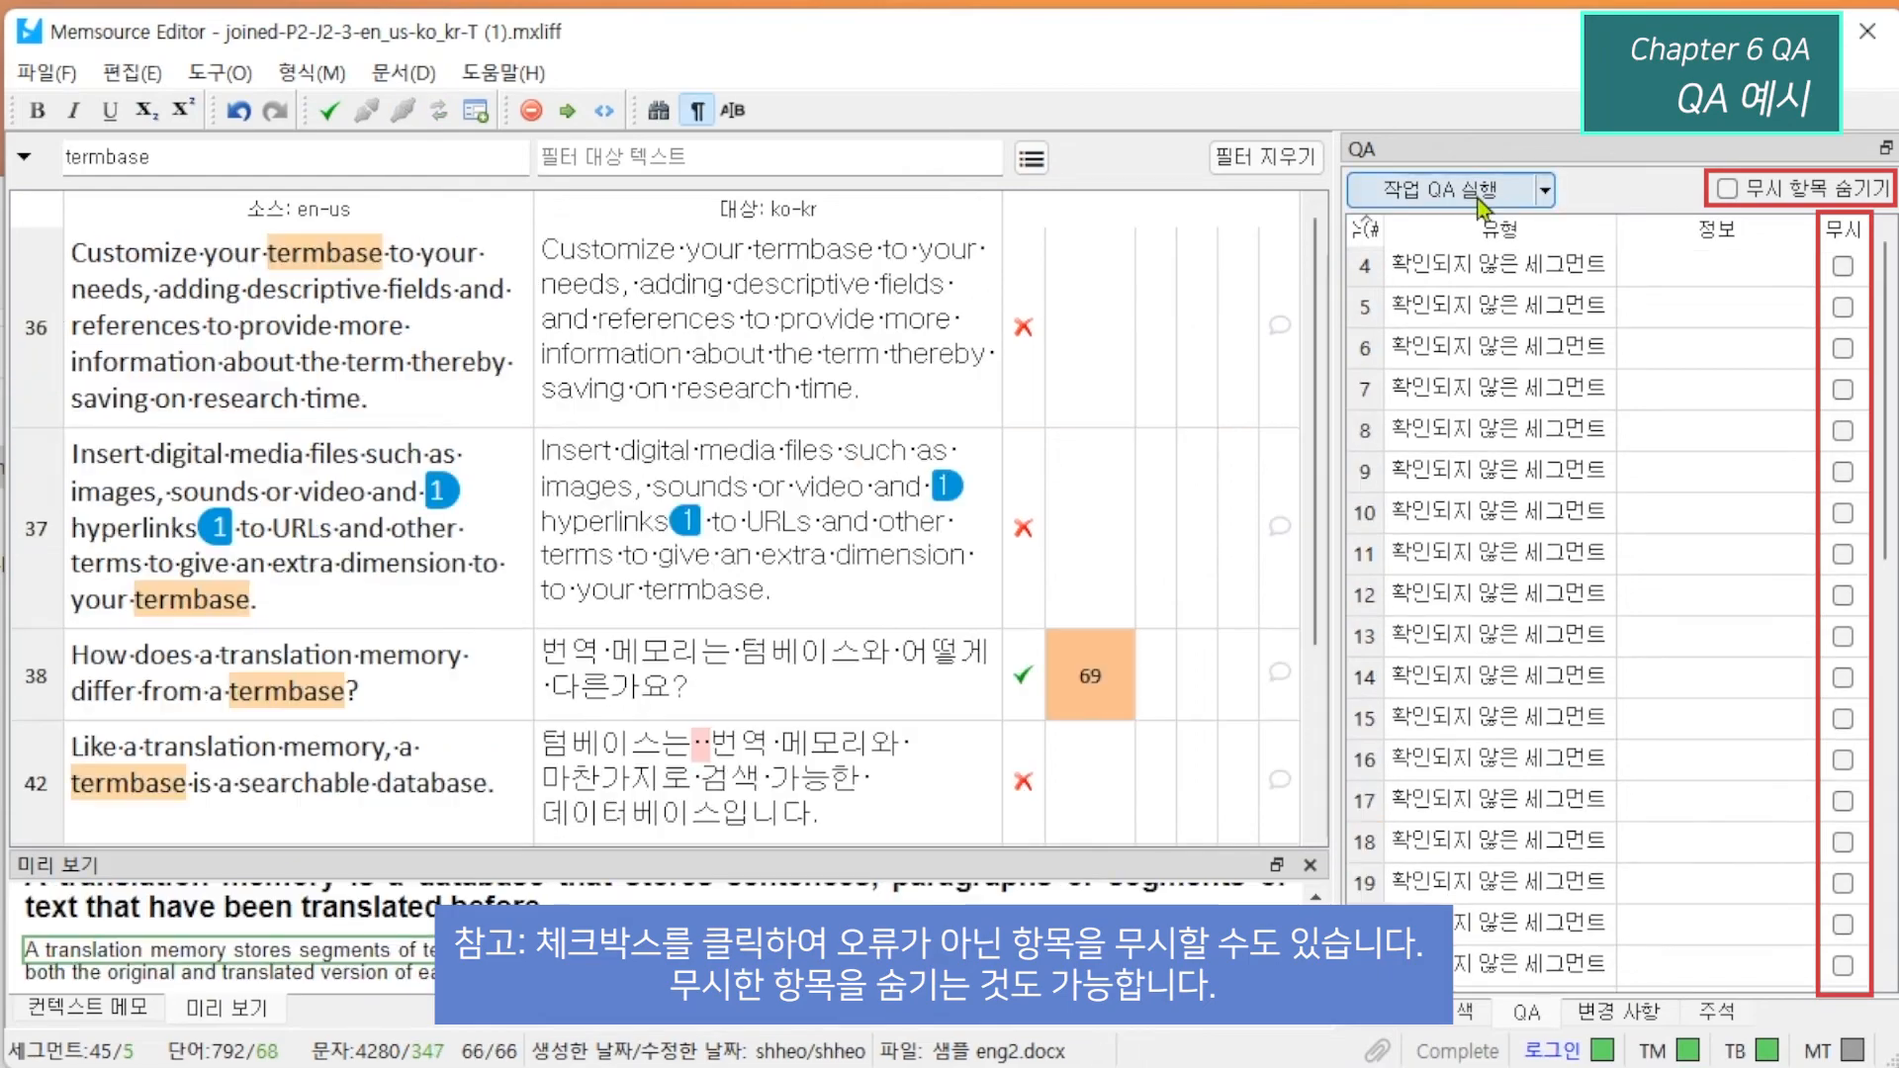
scroll(1563, 426, down, 8)
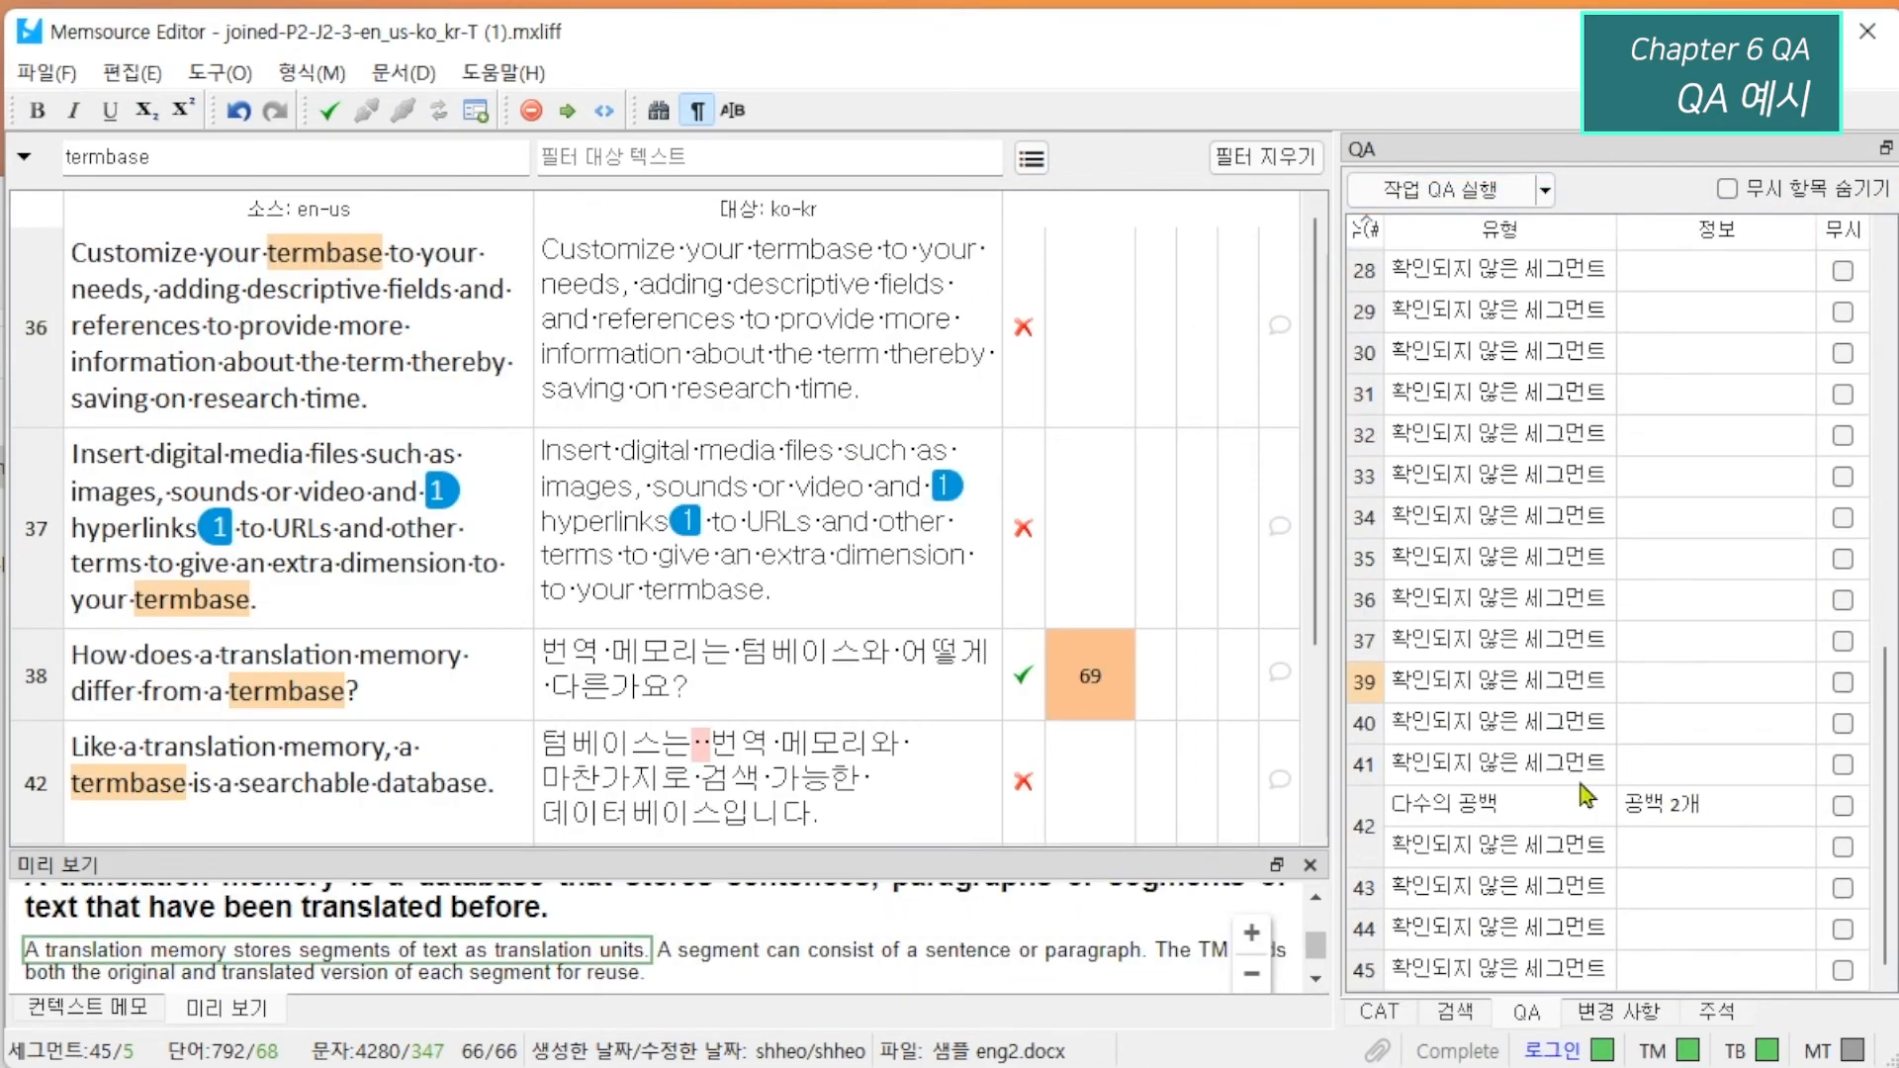
Fix segment 42's multiple-spaces QA issue by reducing them to a single space, and confirm the segment.
click(1729, 810)
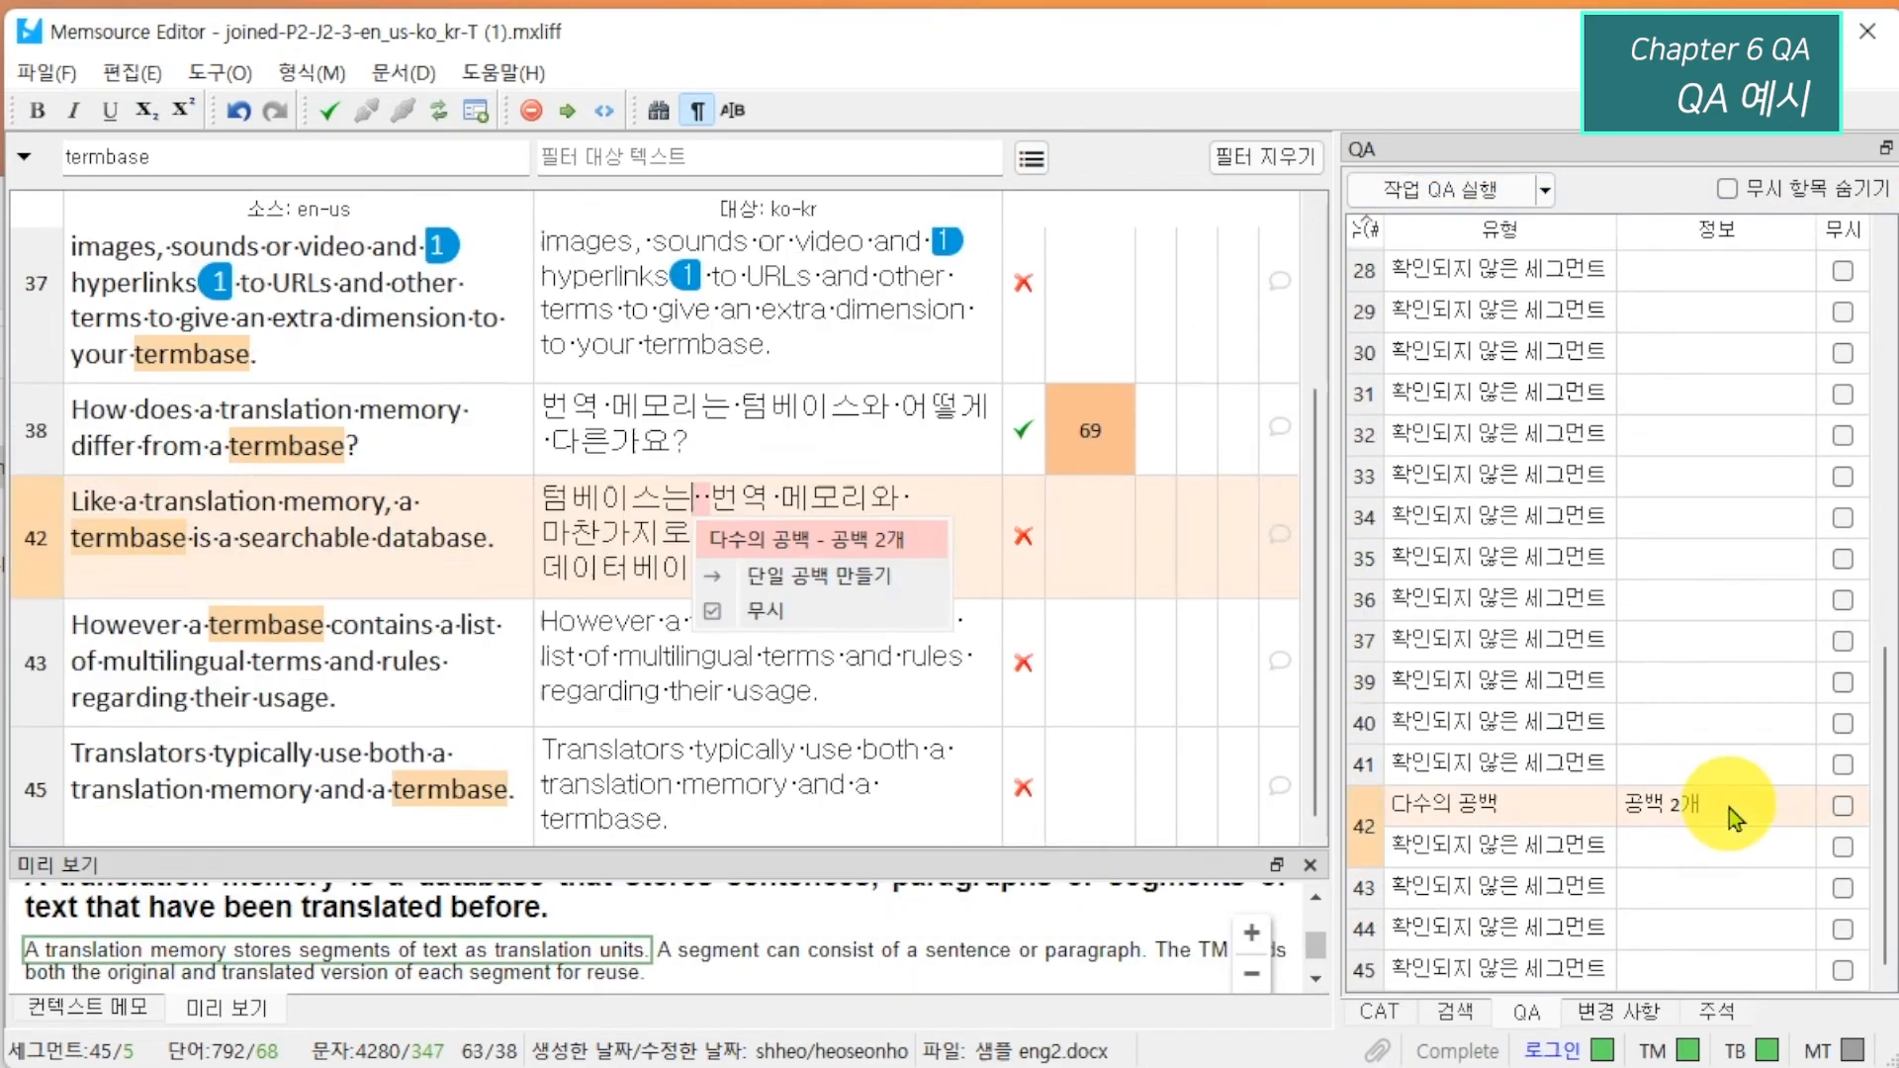
click(799, 578)
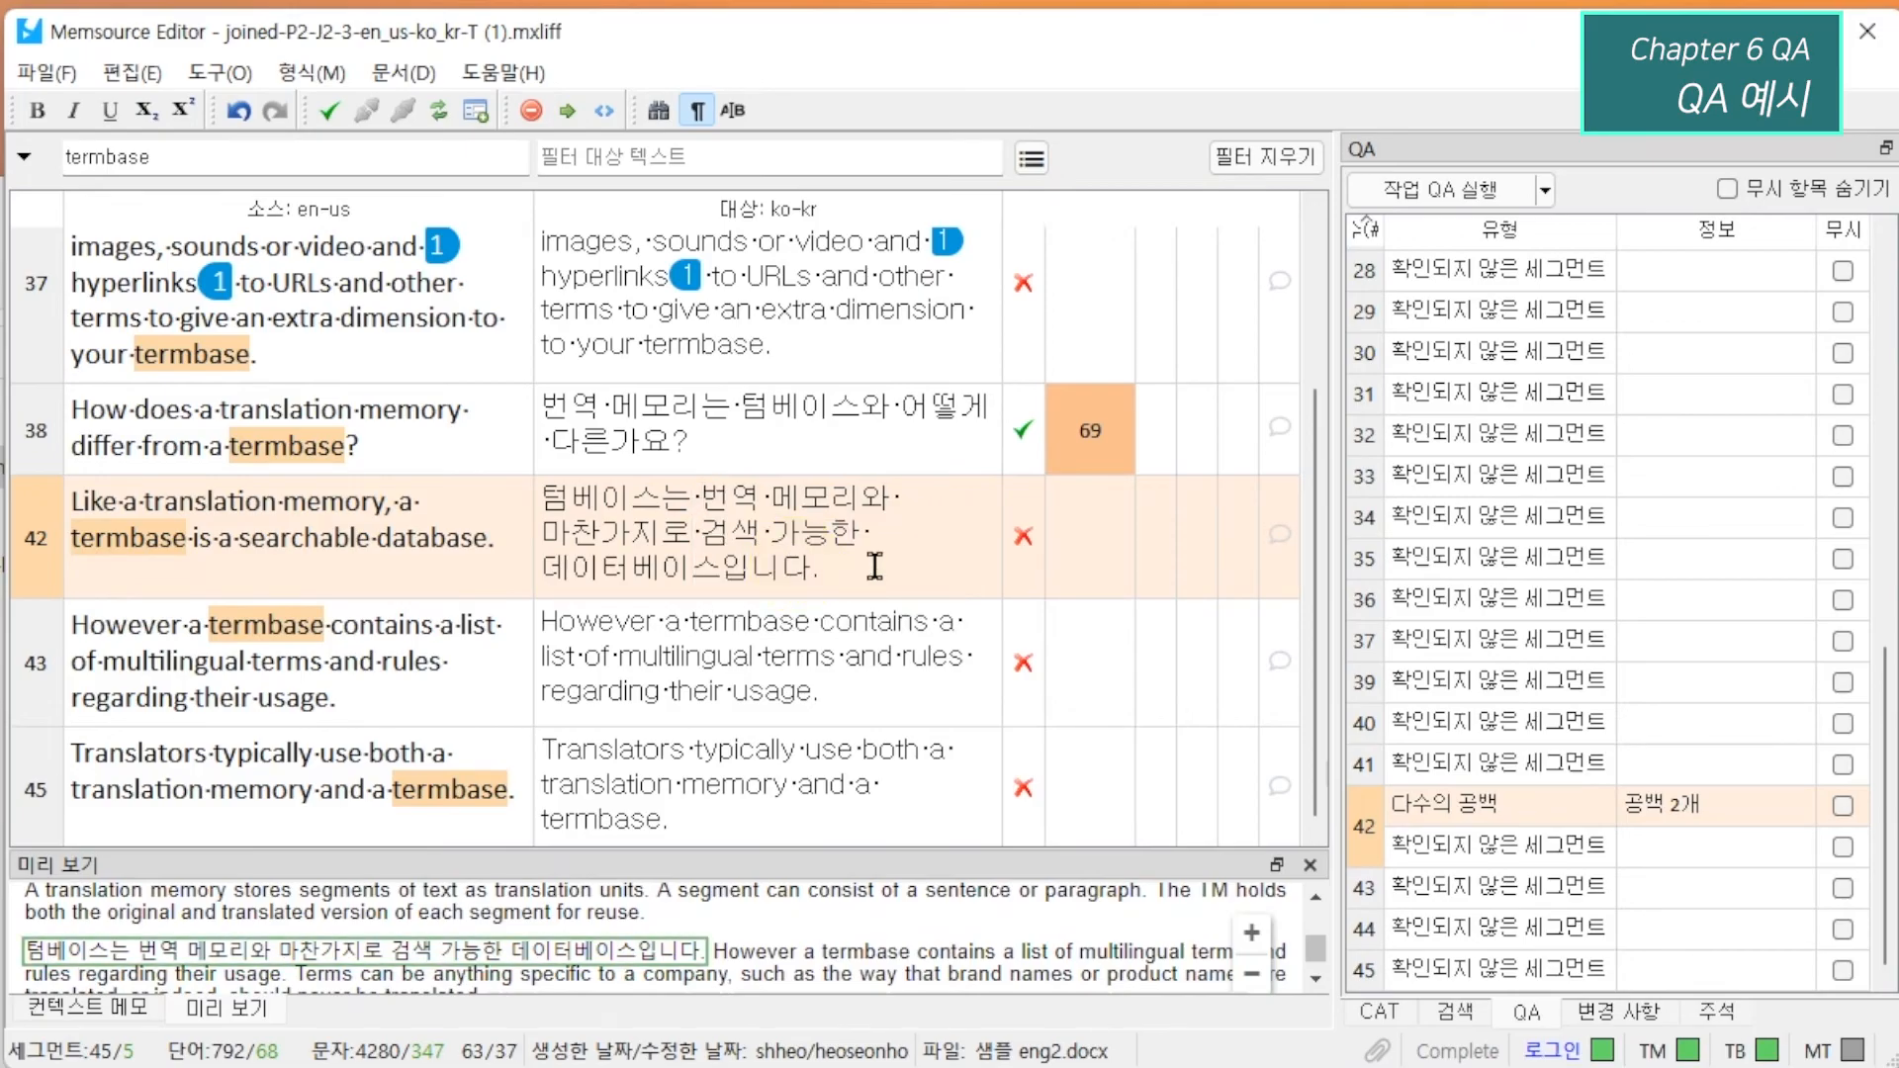
key(ctrl+Return)
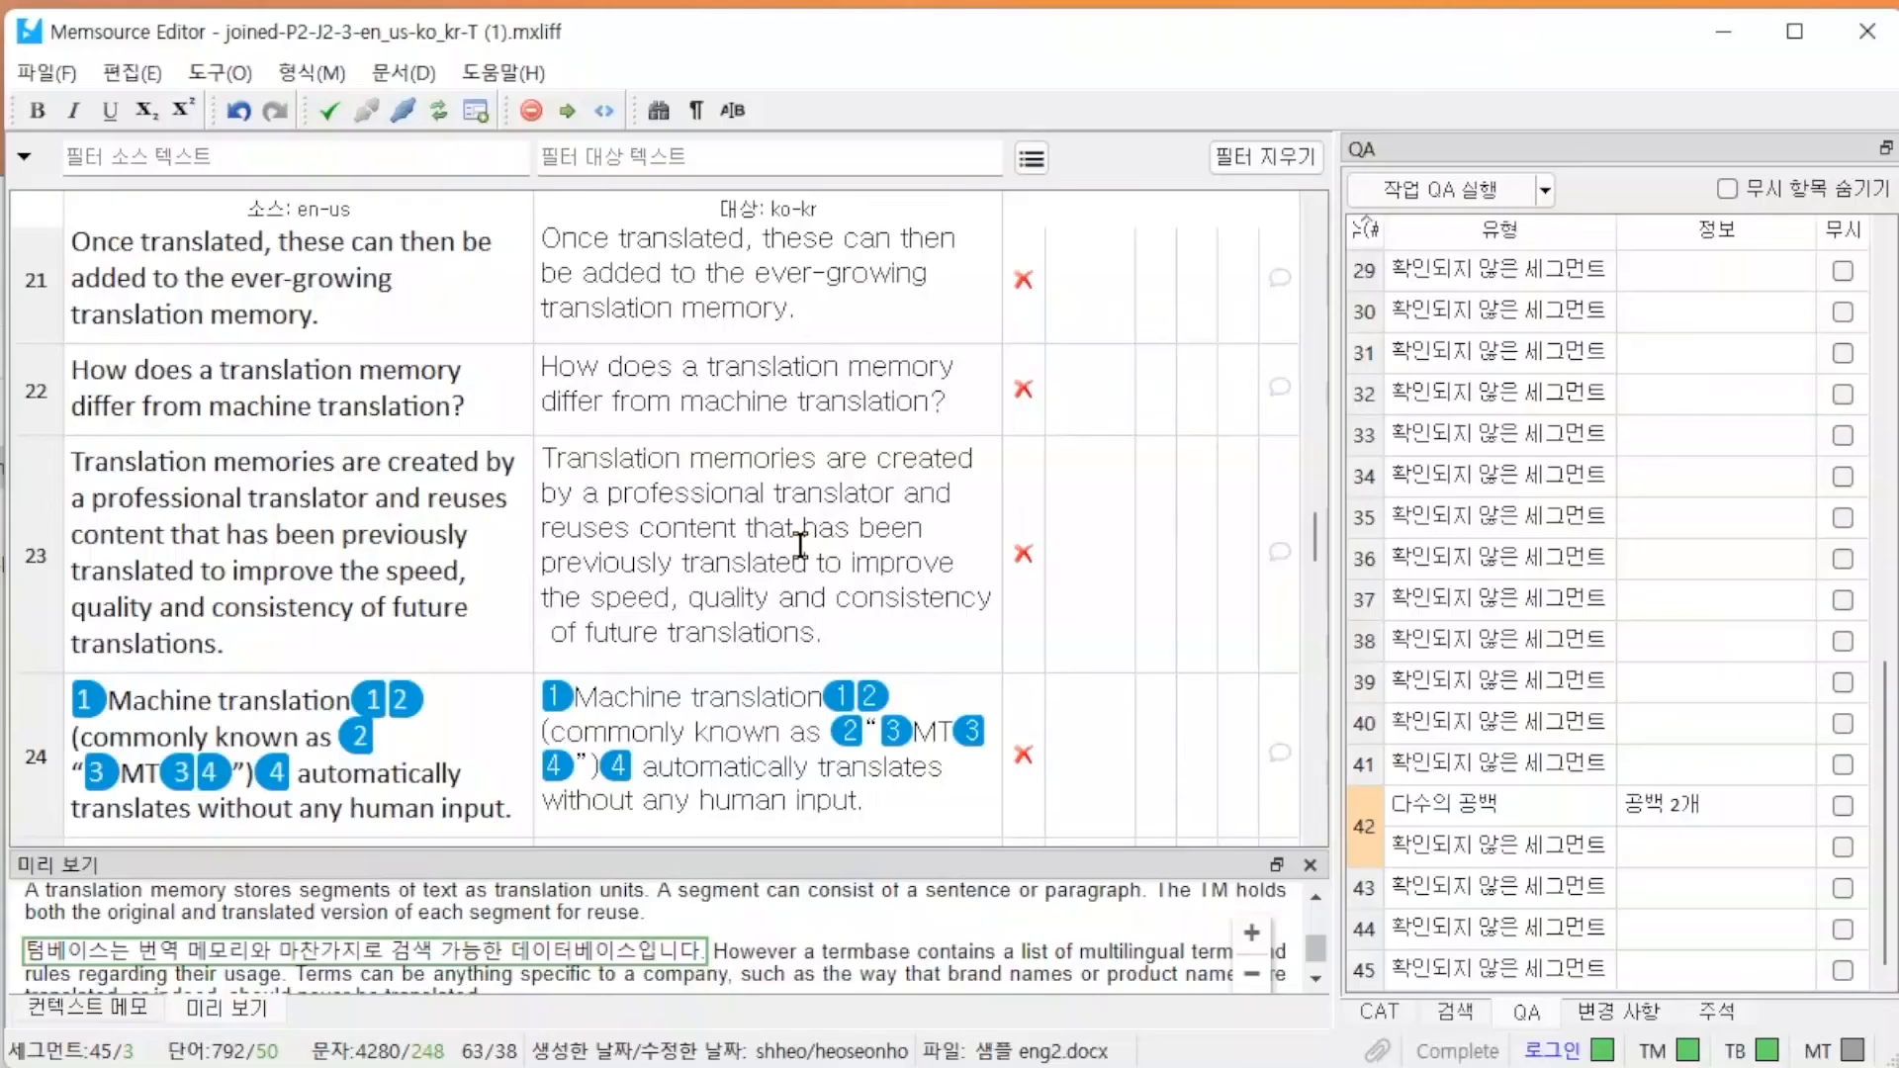
Expand the tags in segment 19 to view their underlying markup, and collapse them again.
scroll(797, 525, up, 5)
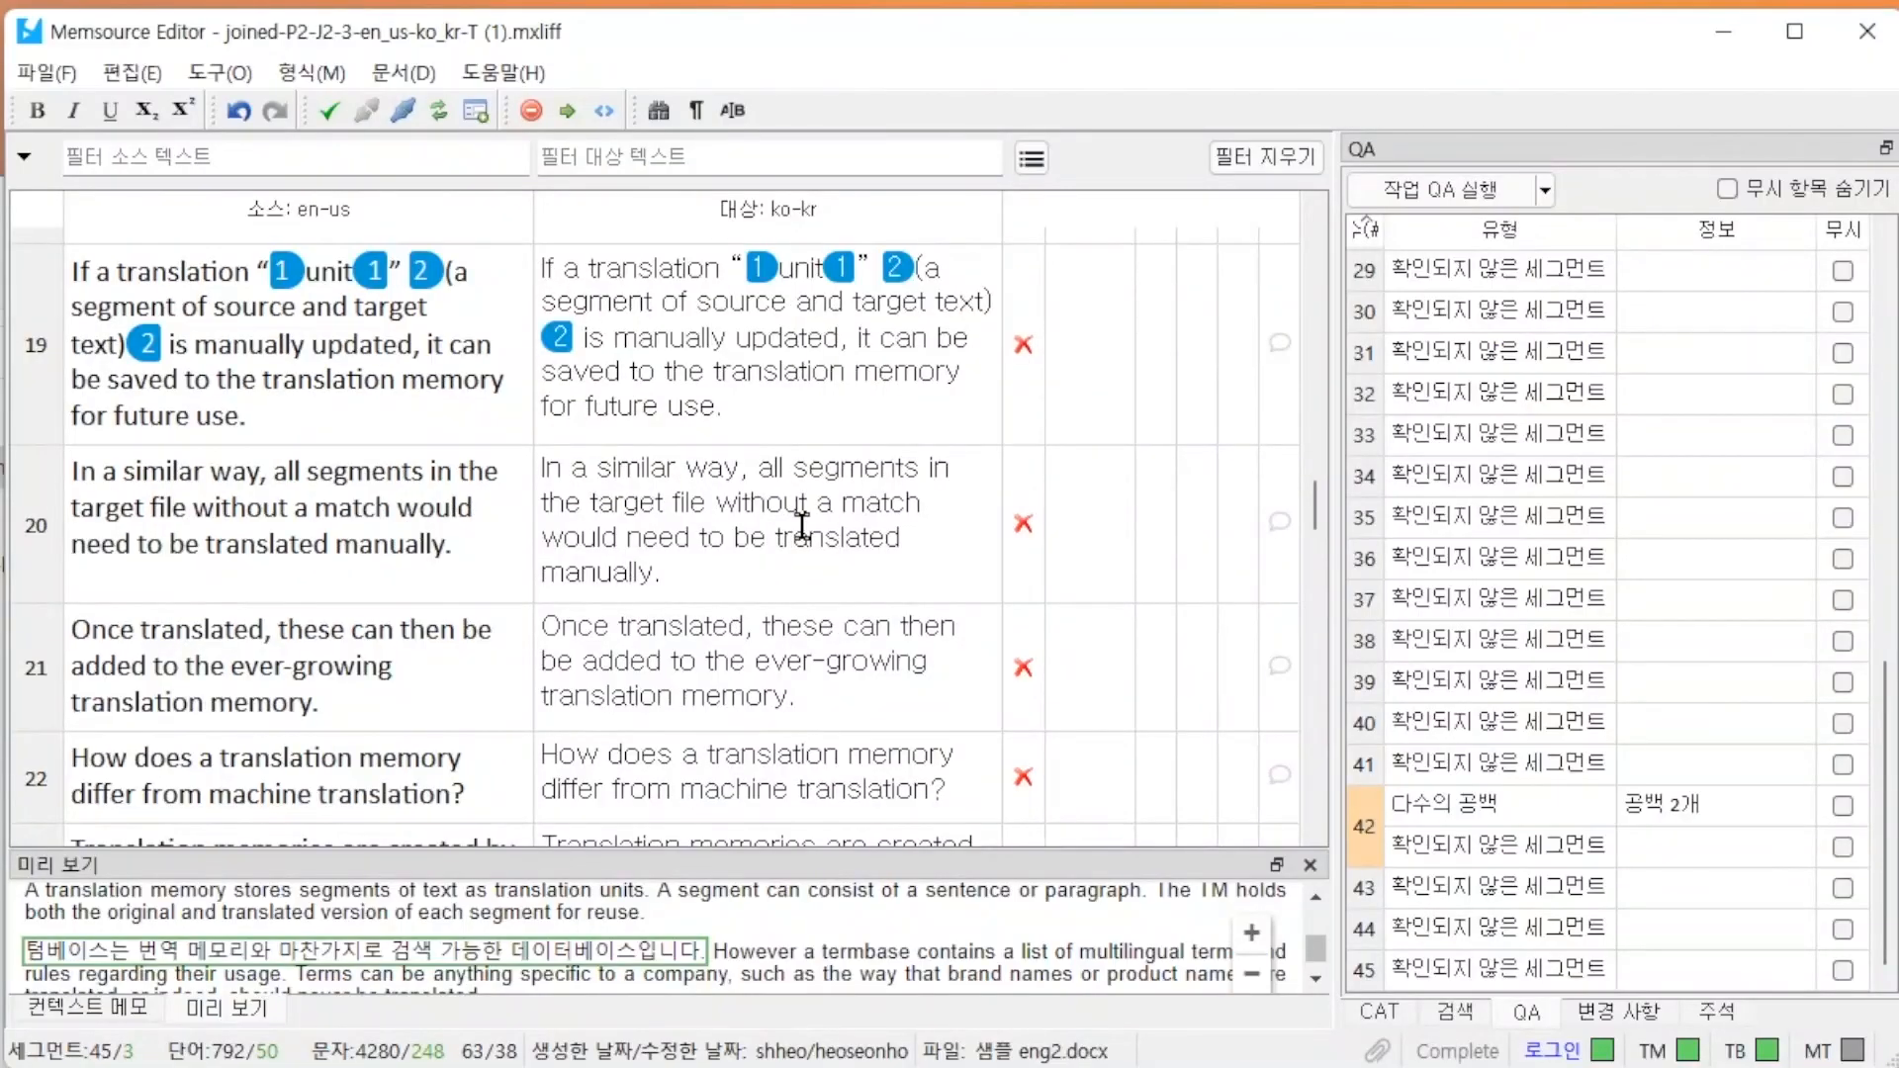
click(836, 737)
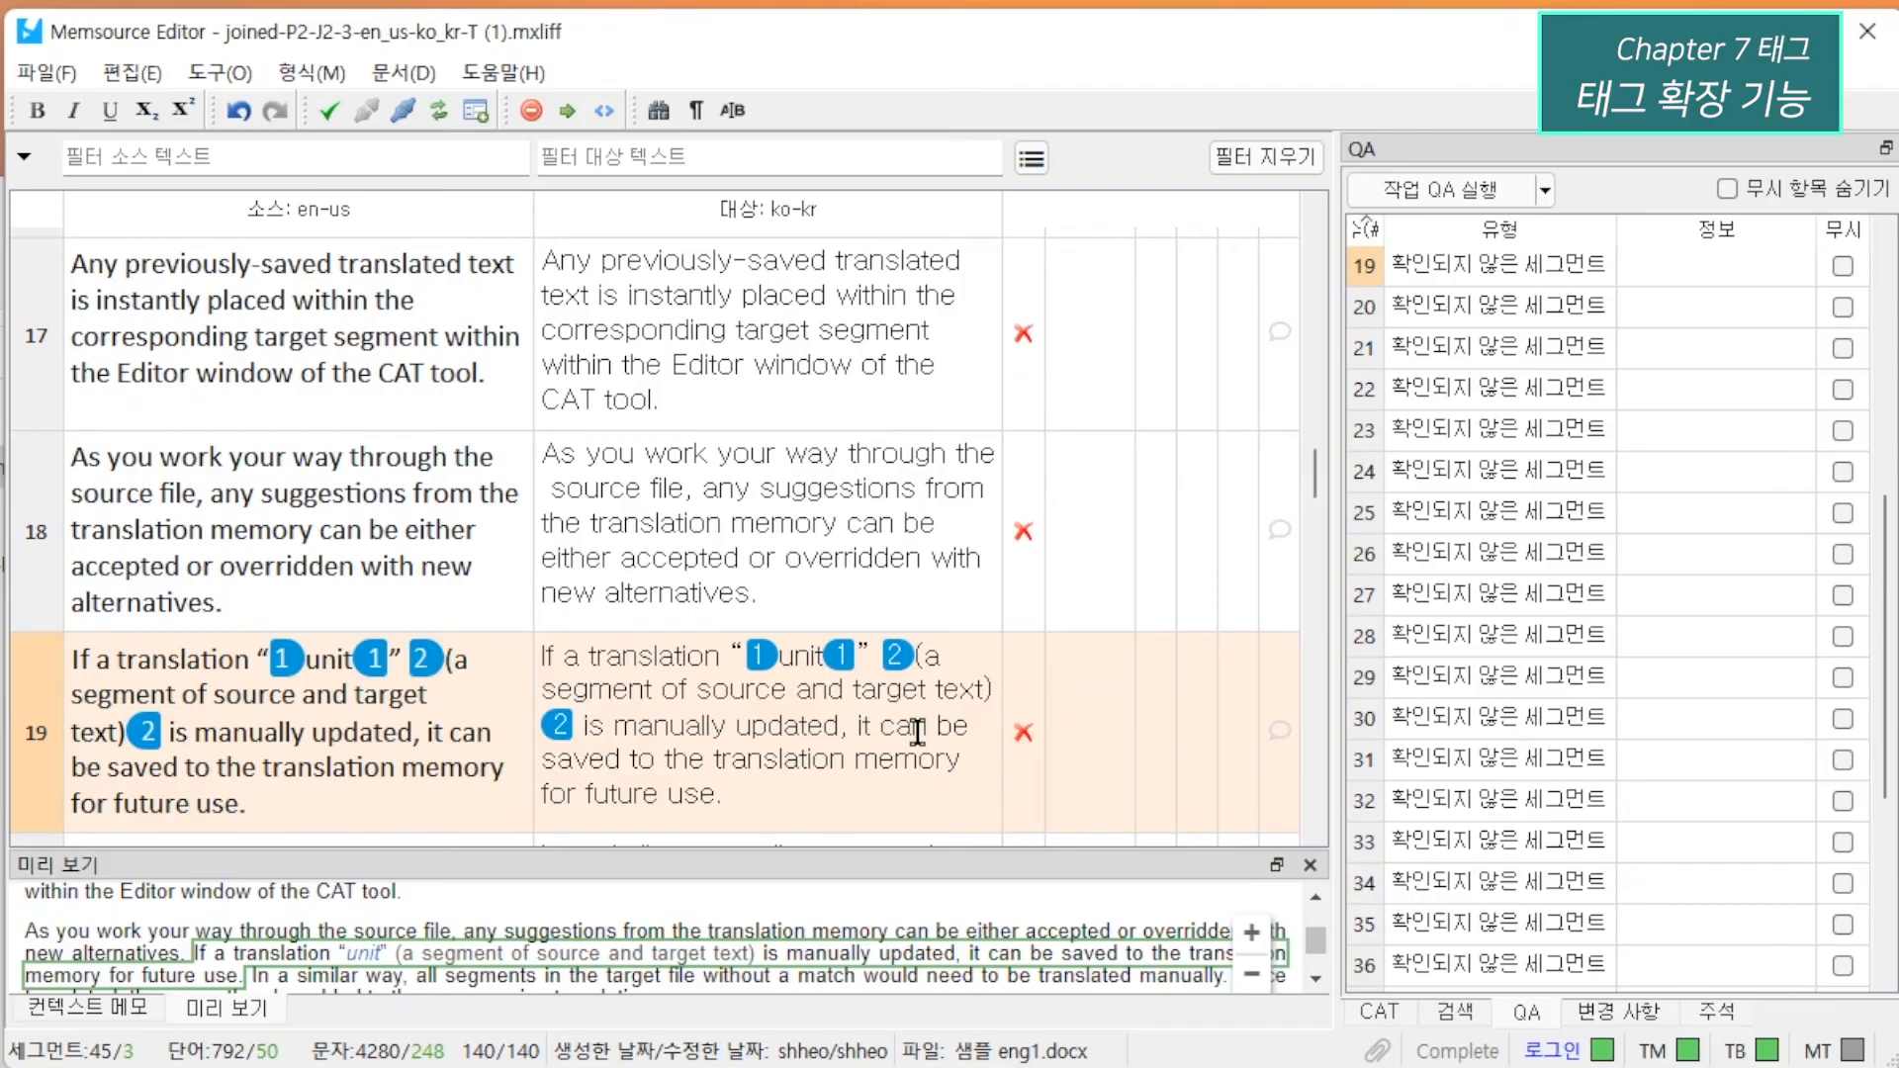
key(alt+F8)
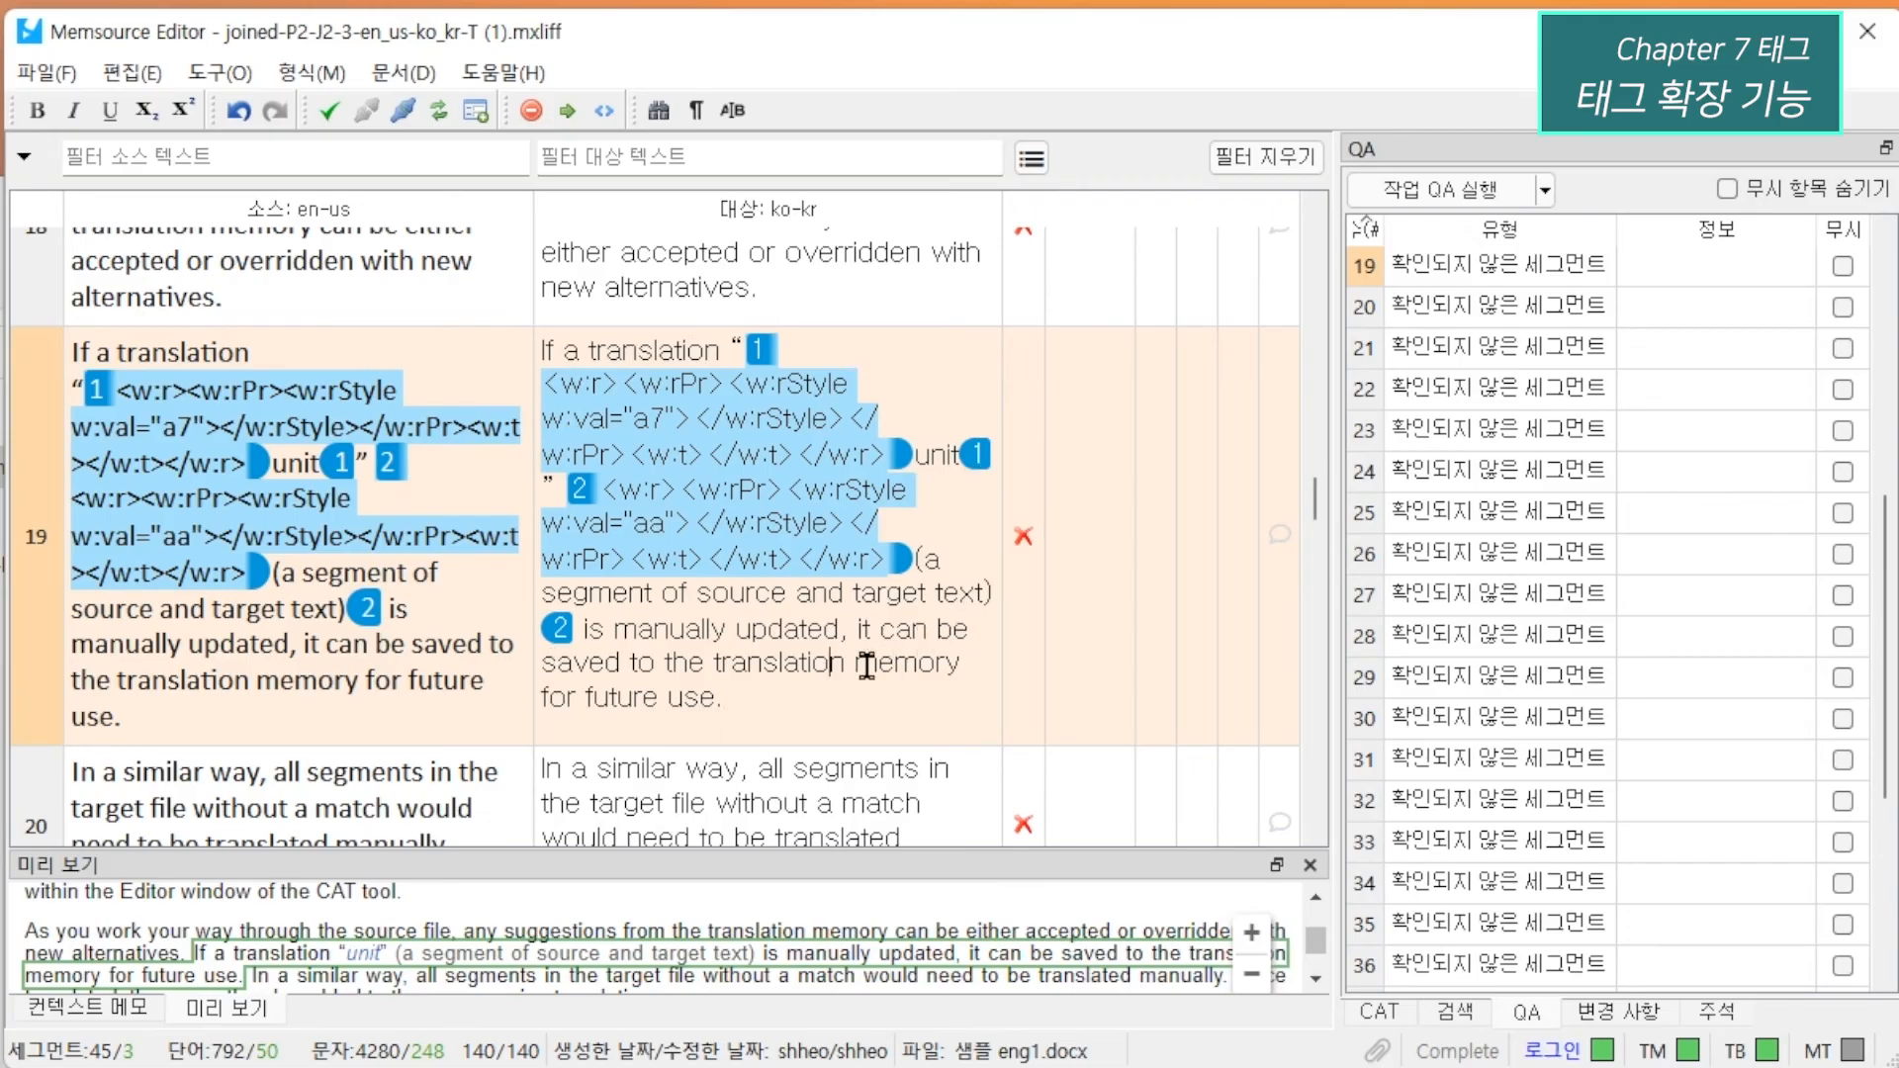
key(shift+F2)
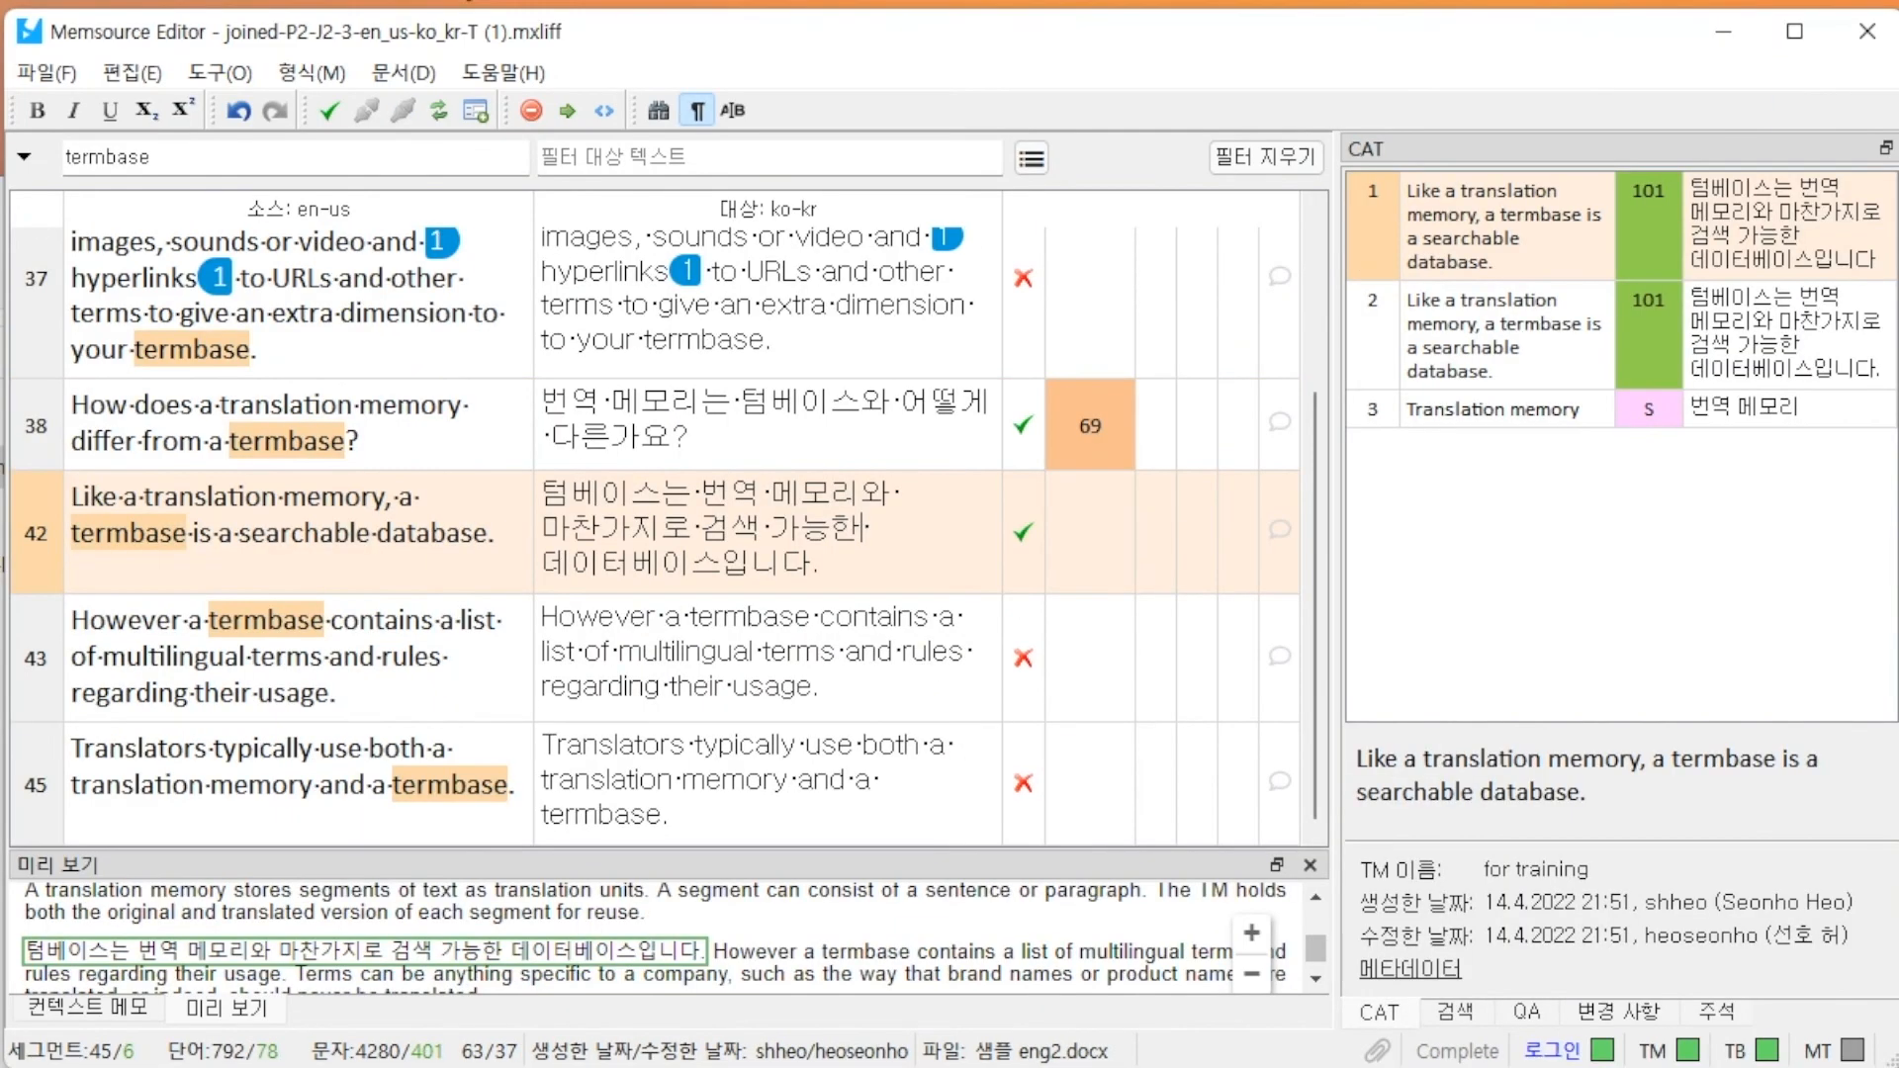
Look over the available tag editing commands, including inserting all tags, inserting by tag number and inserting selectively.
click(150, 75)
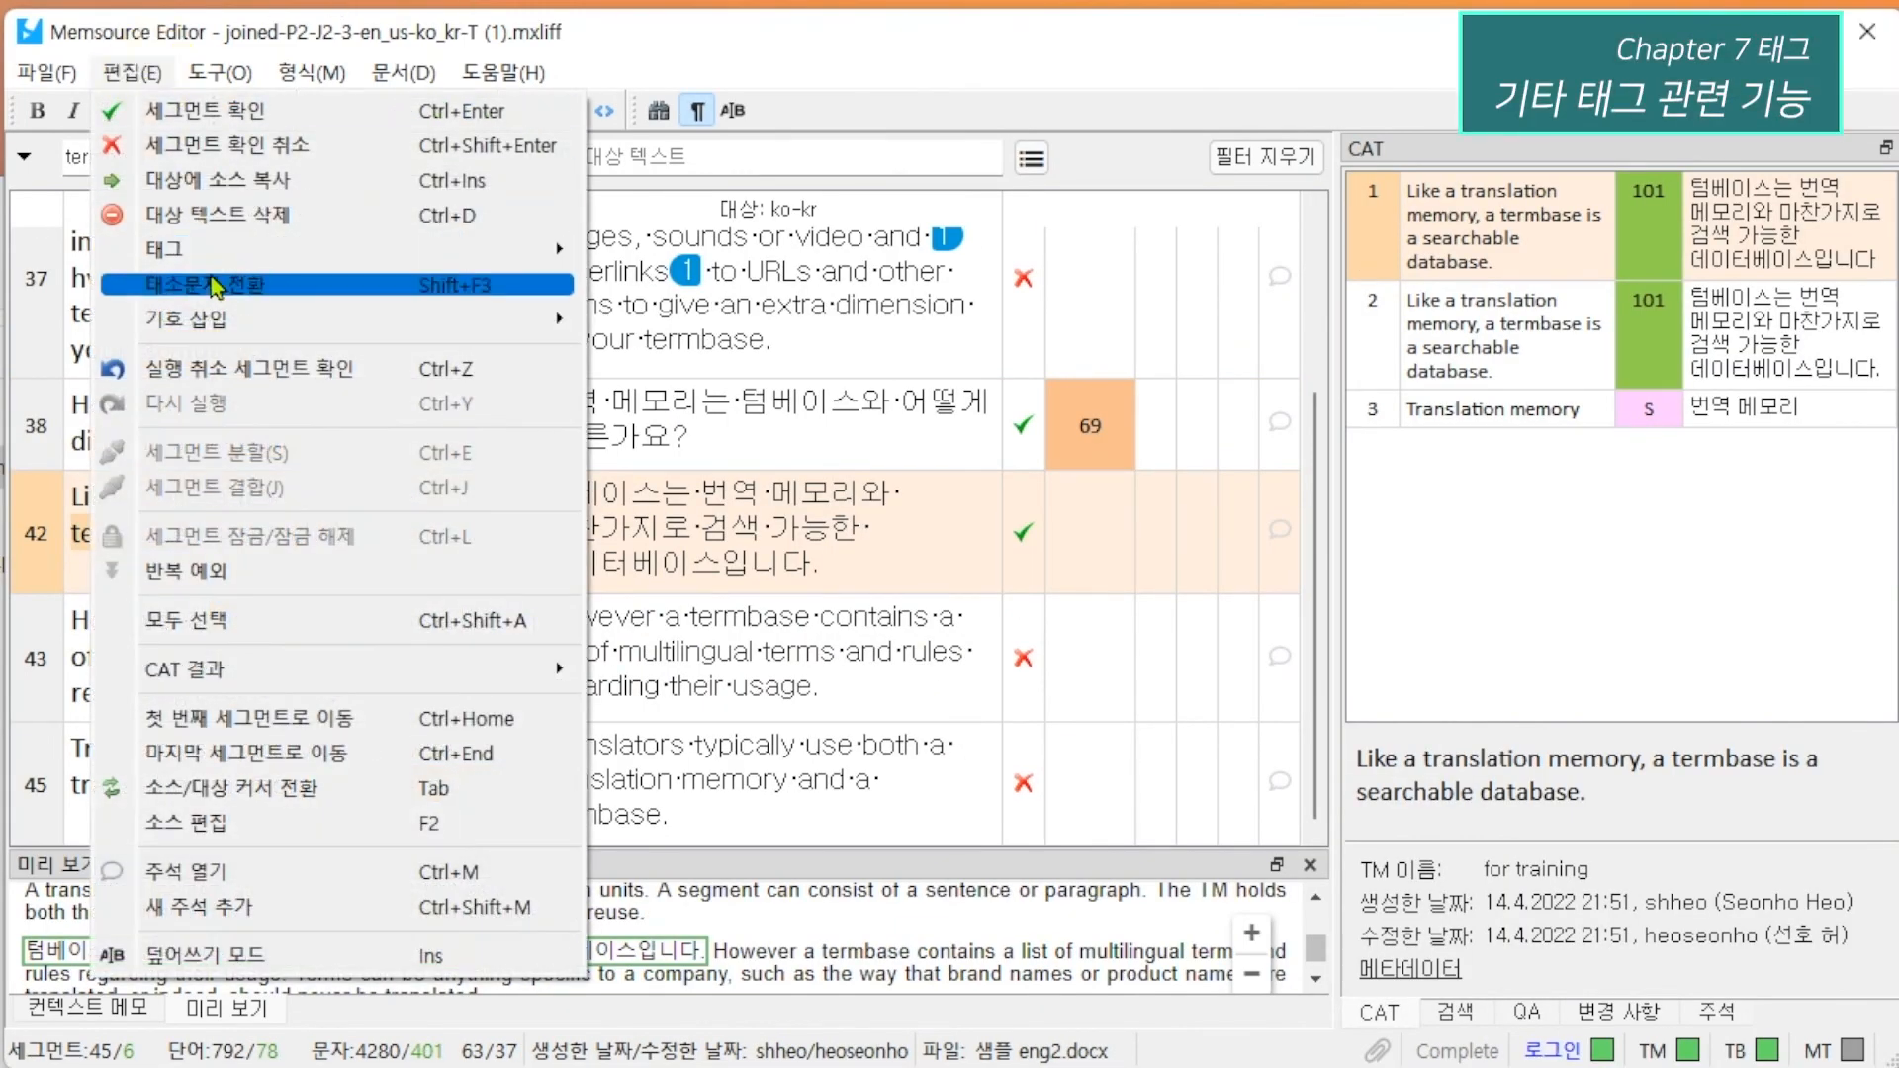
mouse_move(230, 255)
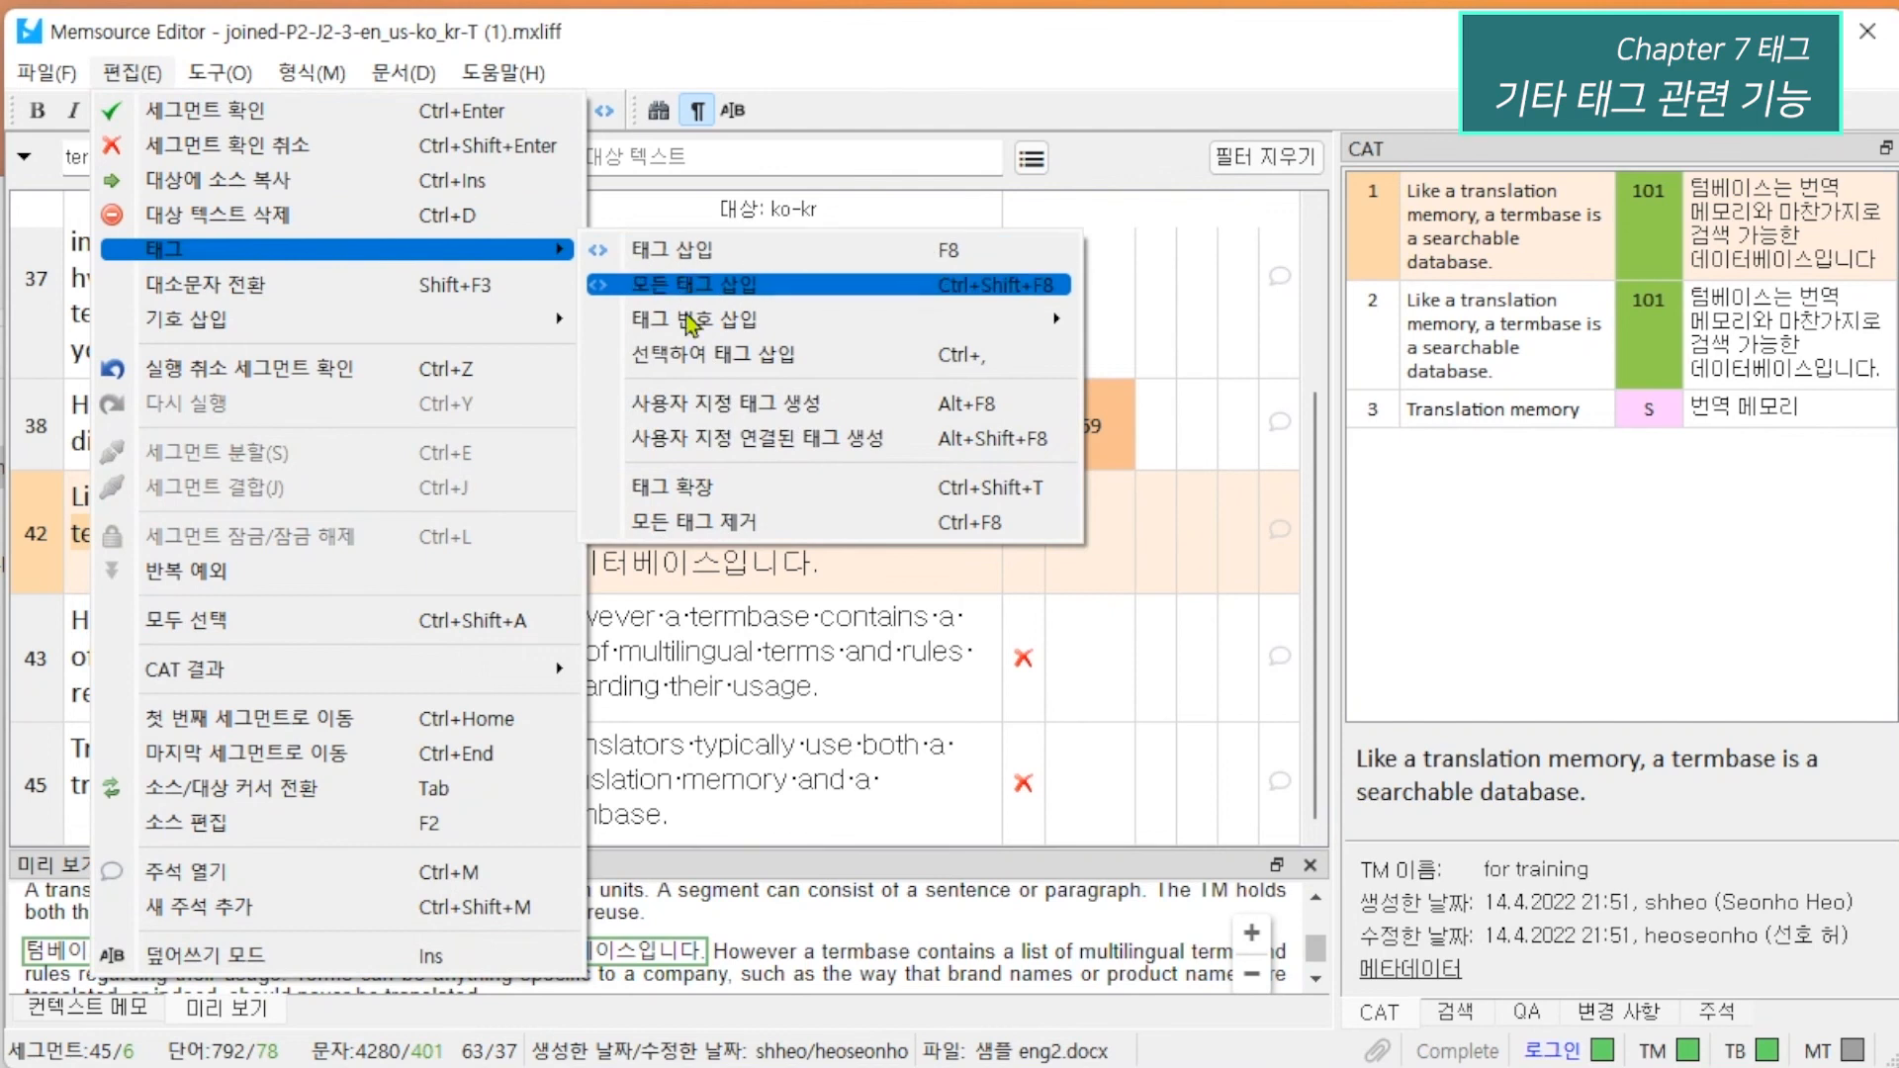
mouse_move(696, 327)
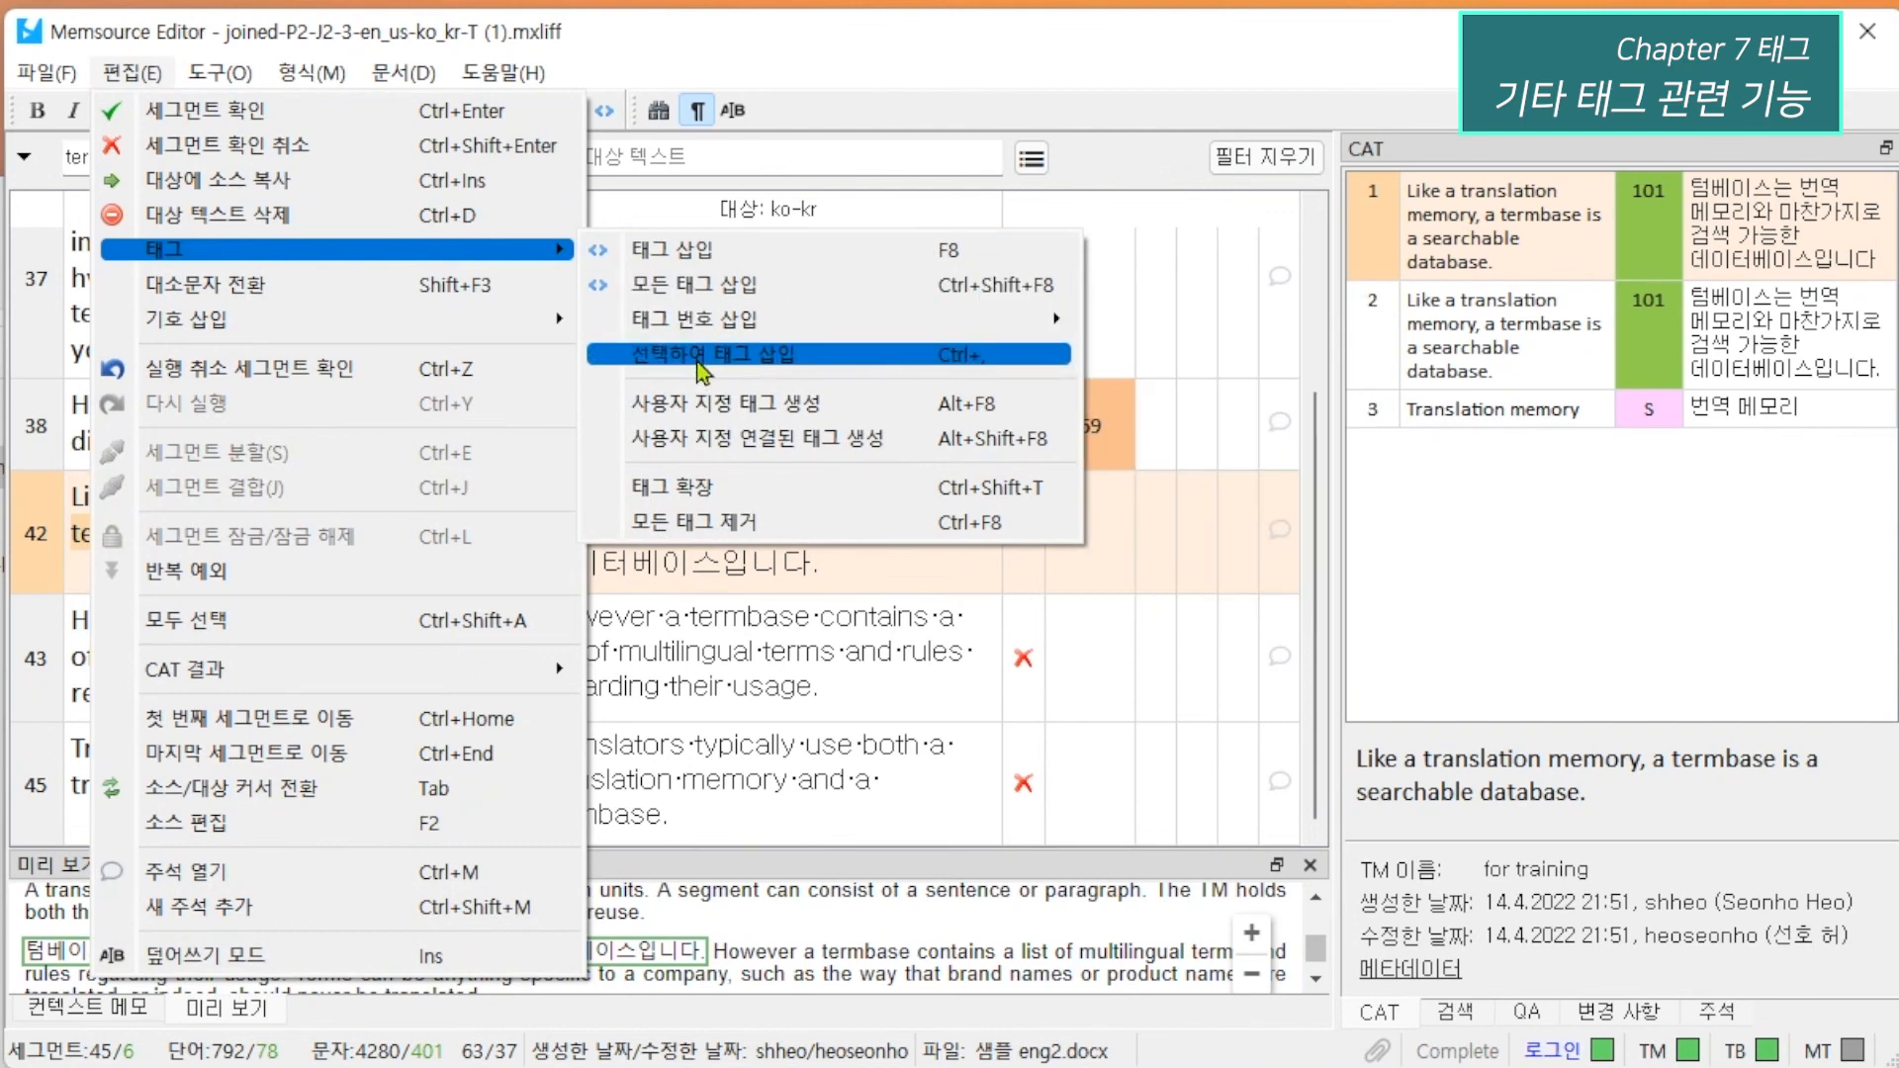